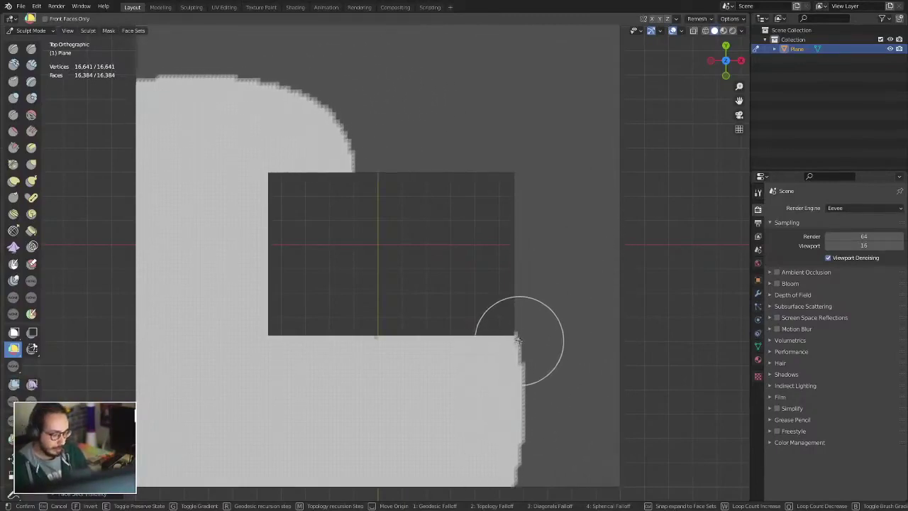
- Switch the active mask expansion through Topology, Diagonals and Spherical falloff, and apply the Spherical one, leaving out only the plane's upper-right corner
key("2")
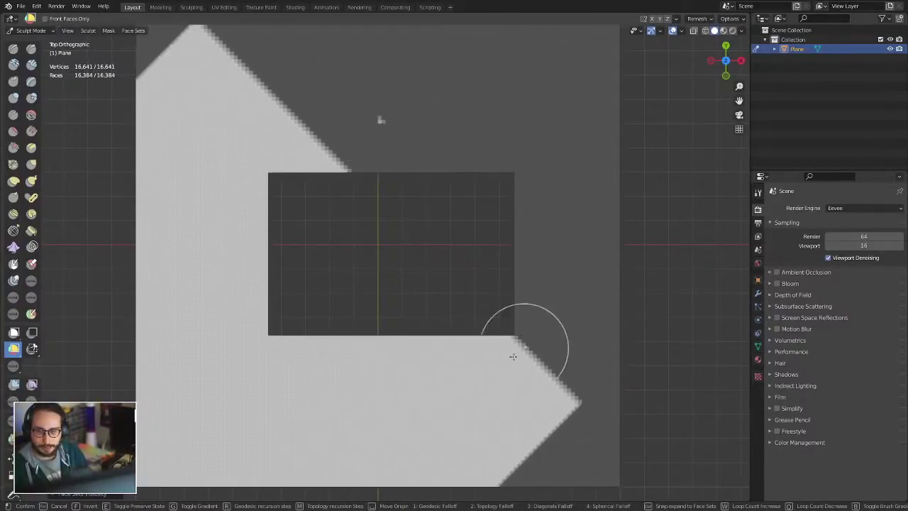
key("3")
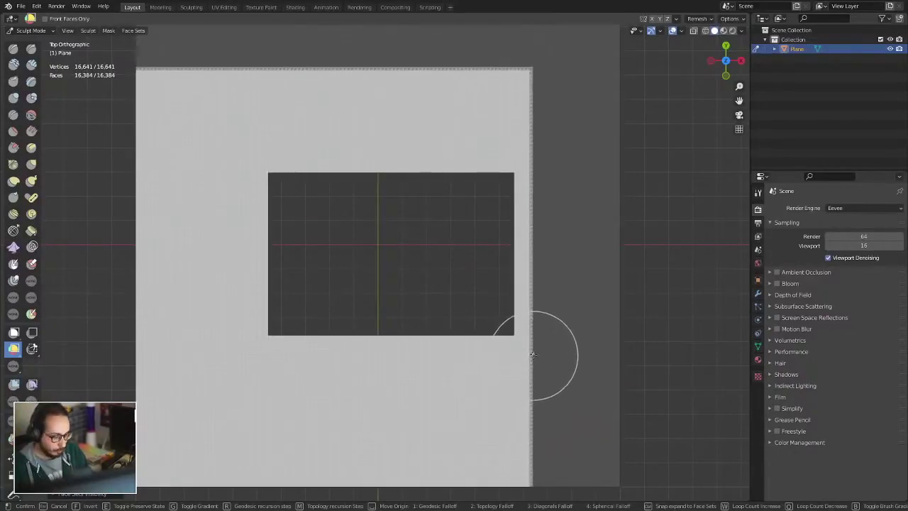
key("4")
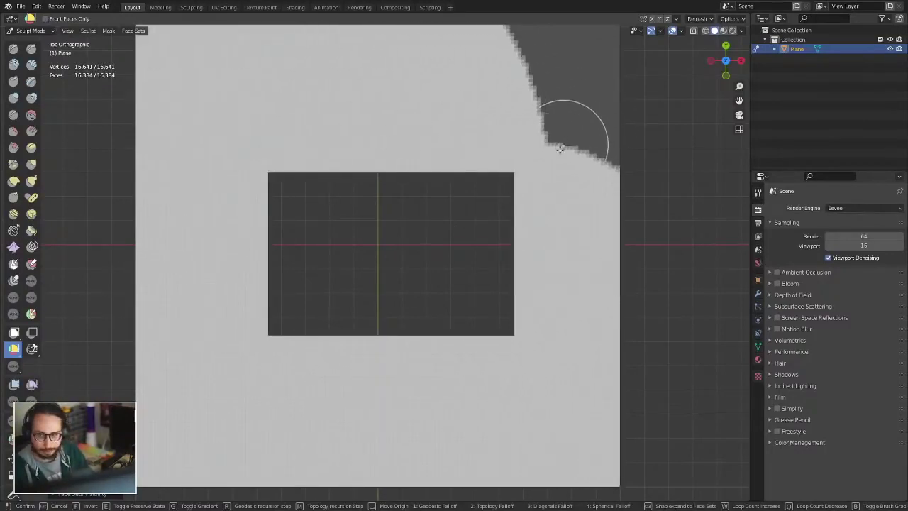
left_click(545, 165)
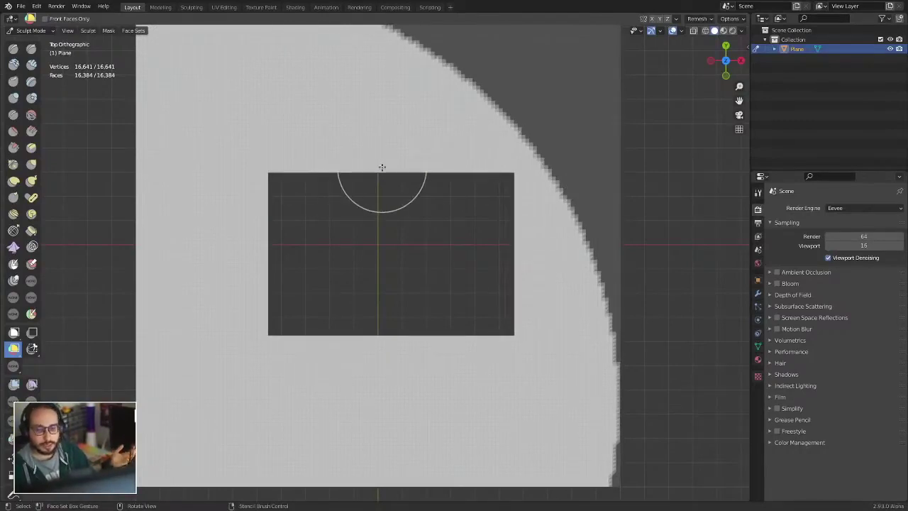
- Start a new General file without saving the current scene
middle_click_drag(424, 235, 412, 310, "shift")
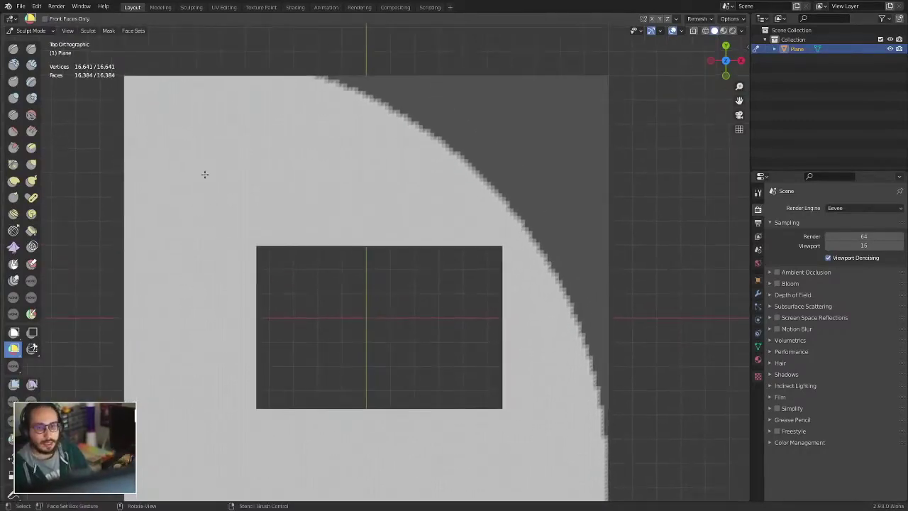
left_click(21, 7)
mouse_move(49, 17)
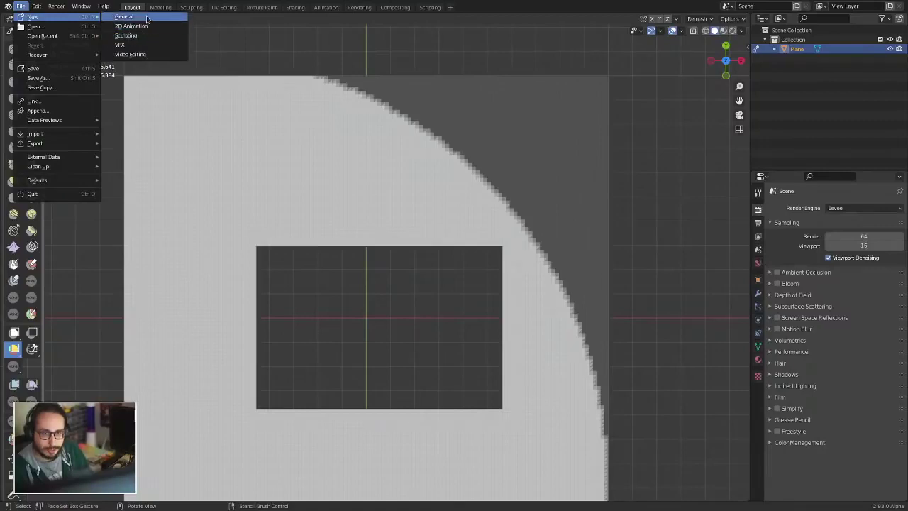
left_click(148, 26)
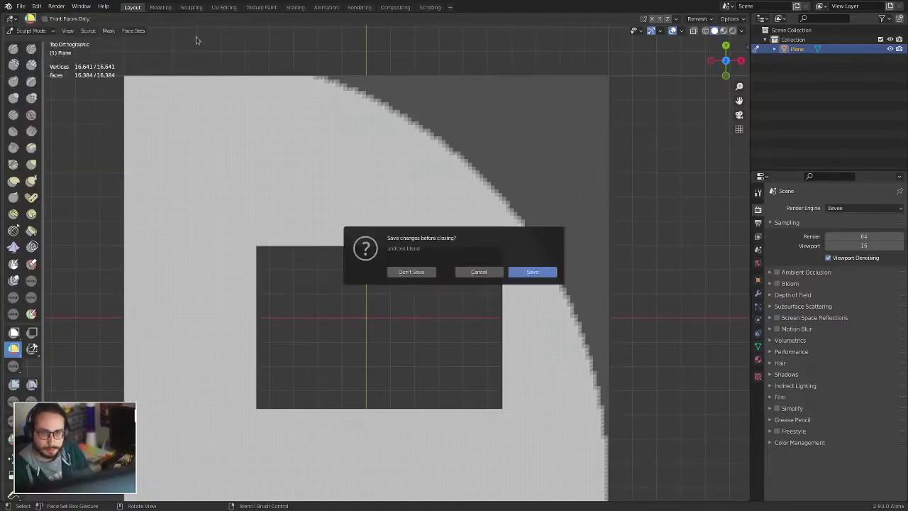
left_click(411, 275)
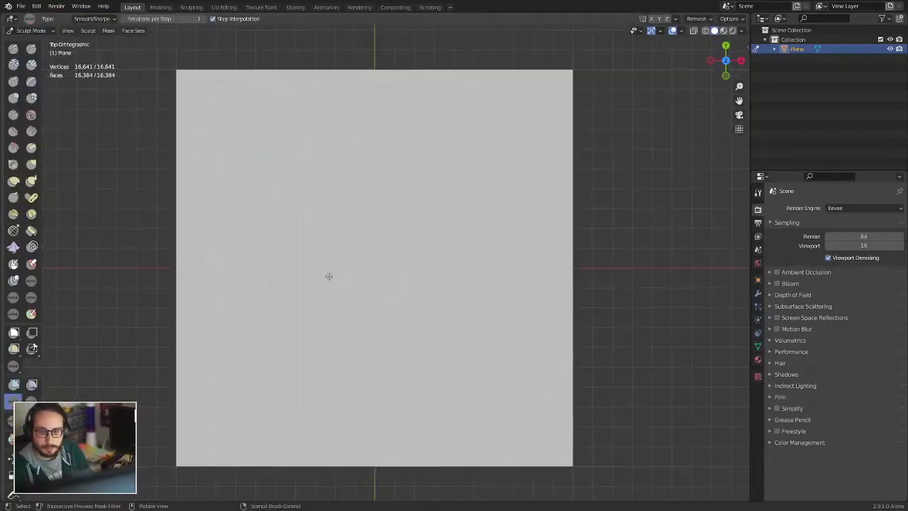
- Expand a round mask region from a point inside the plane near its upper edge
middle_click_drag(329, 276, 363, 210, "ctrl")
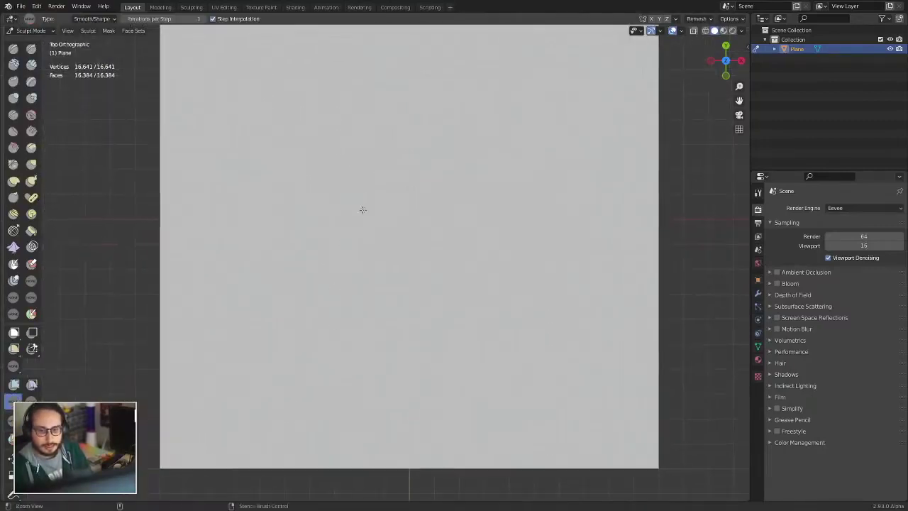
scroll(329, 234, "down", 1)
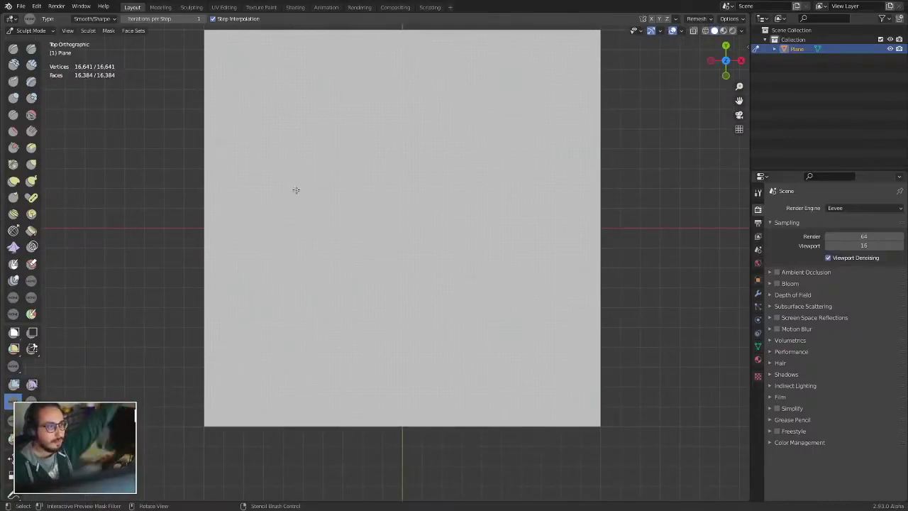
mouse_move(349, 164)
left_mouse_down("alt+shift")
mouse_move(353, 234)
mouse_move(370, 177)
left_mouse_up("alt+shift")
mouse_move(370, 177)
left_mouse_down("alt+shift")
mouse_move(324, 324)
mouse_move(367, 206)
mouse_move(466, 234)
left_mouse_up("alt+shift")
scroll(440, 232, "down", 1)
middle_click_drag(420, 232, 367, 203, "shift")
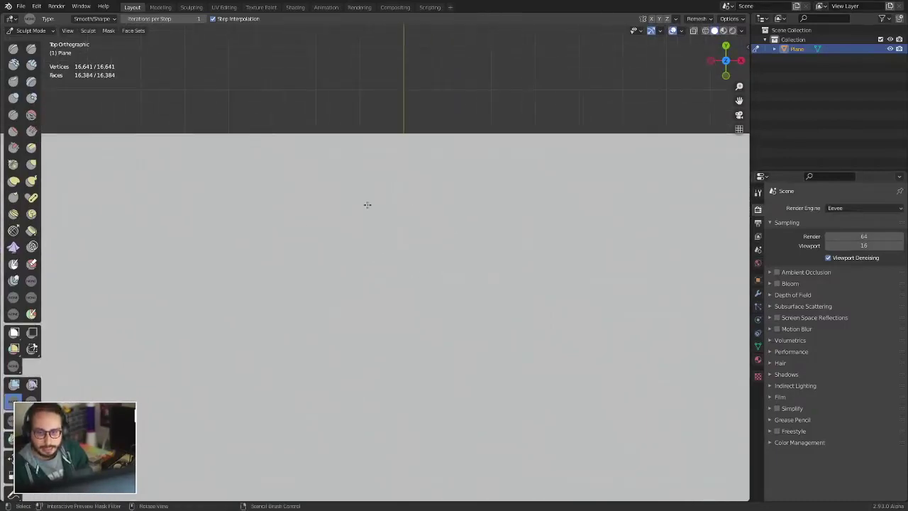
key("shift+a")
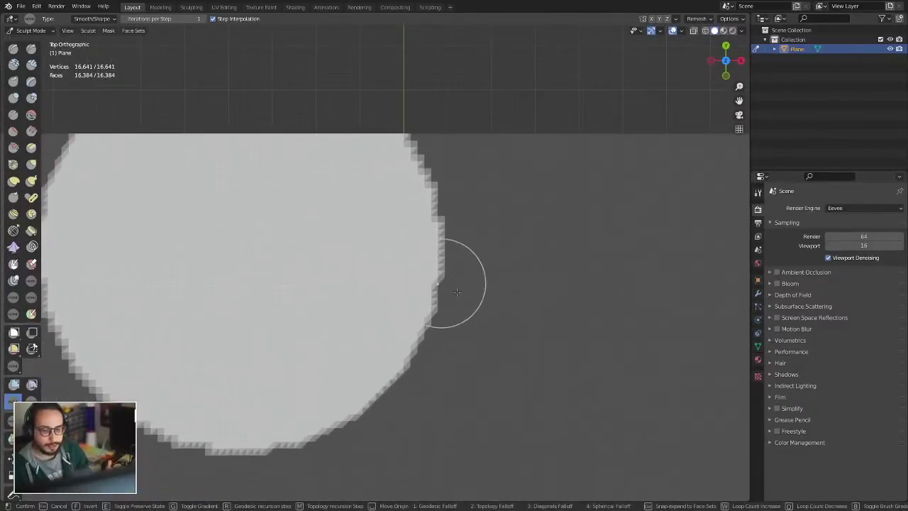
left_click(497, 164)
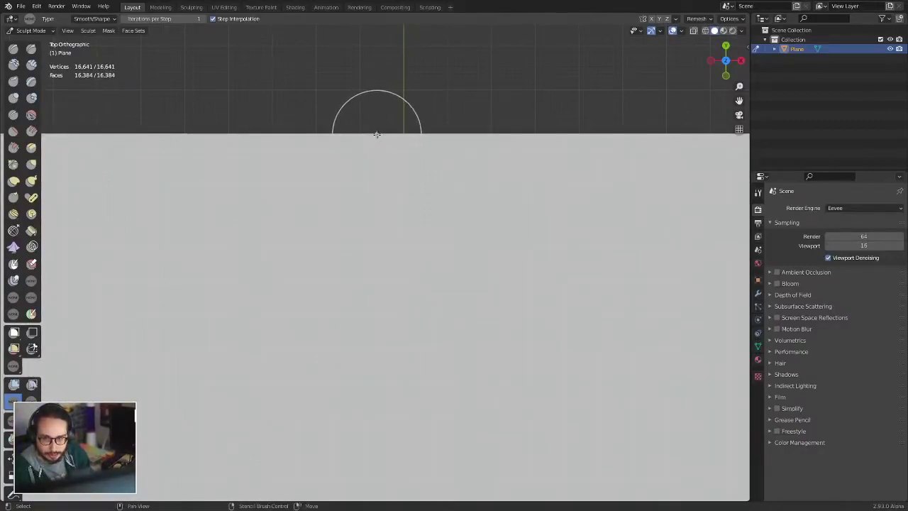
- Expand the mask from the plane's top edge downward as a straight horizontal band
key("shift+a")
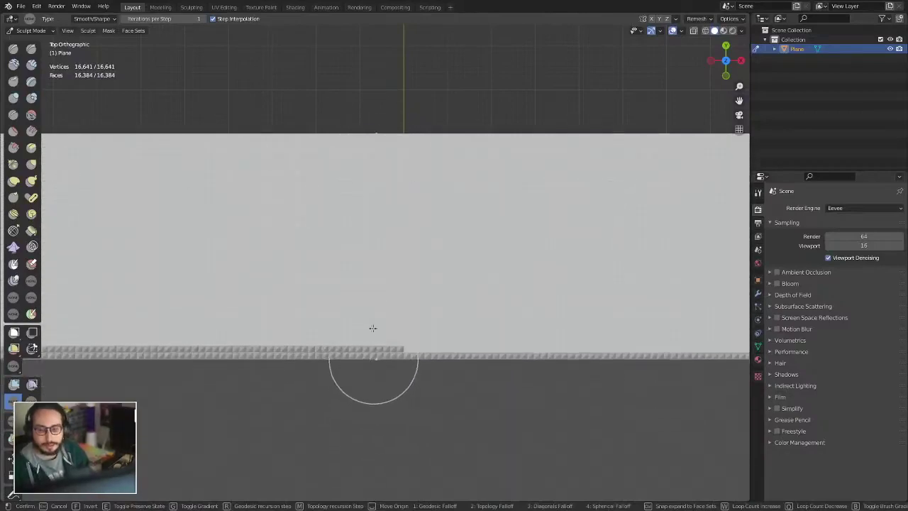
left_click(384, 259)
middle_click_drag(379, 195, 358, 220, "ctrl")
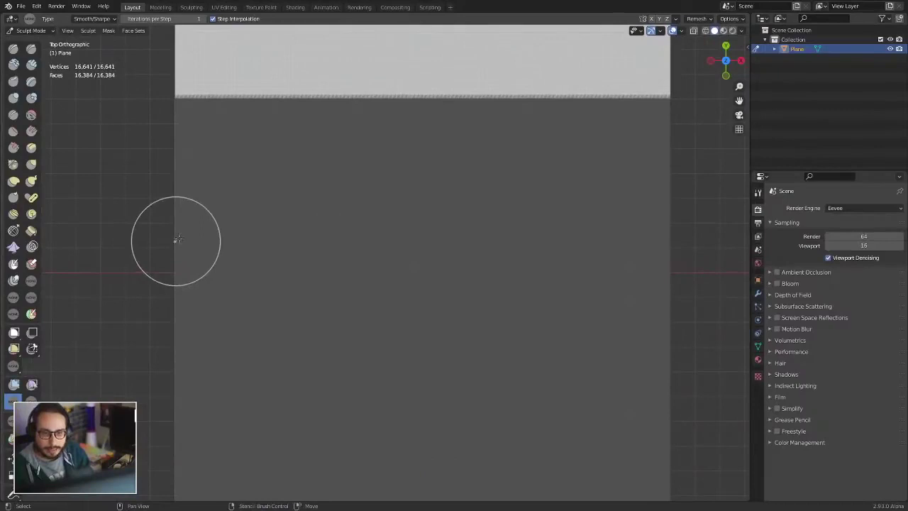
- Try expanding a face set inward from the plane's left edge, and undo both the face set and the mask
key("shift+a")
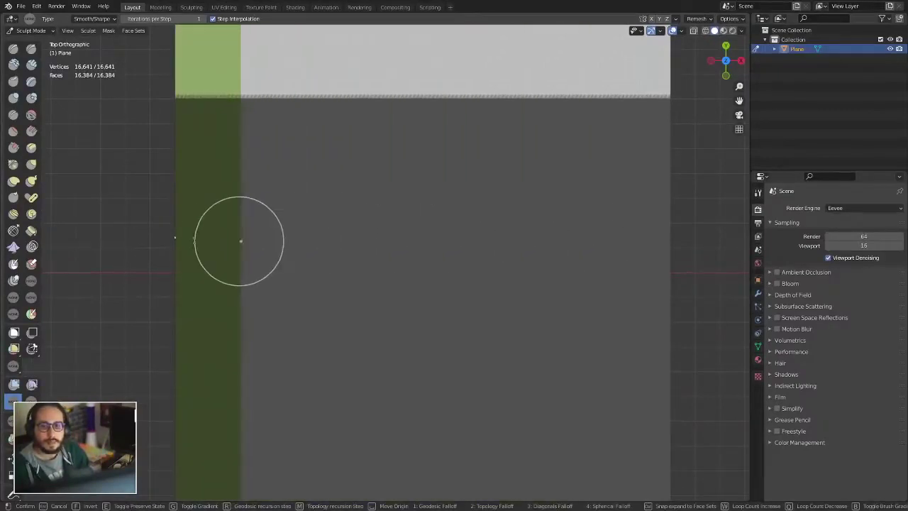
left_click(346, 240)
key("ctrl+z")
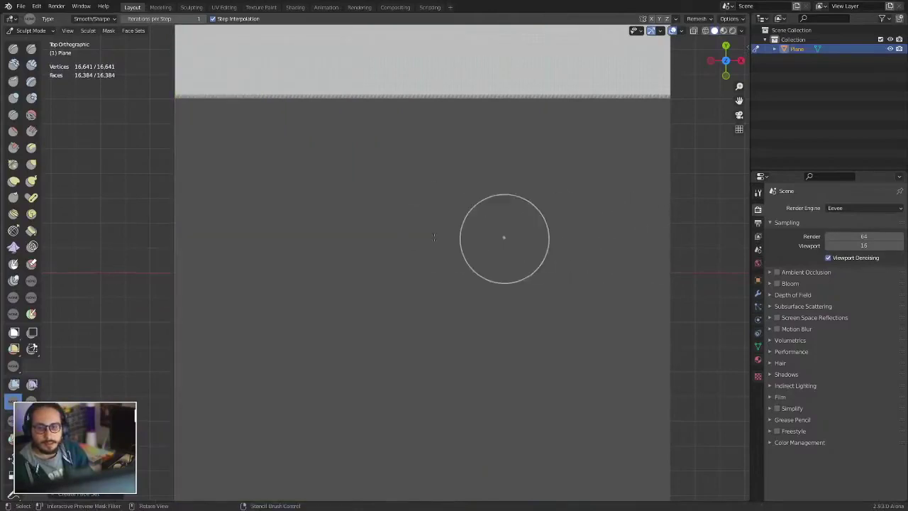
middle_click_drag(373, 158, 346, 285, "shift")
key("ctrl+z")
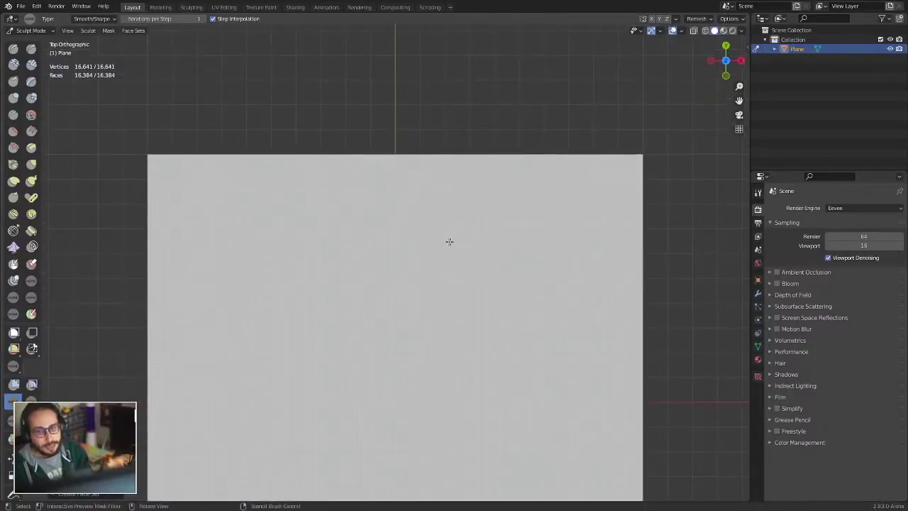
middle_click_drag(392, 154, 410, 158, "shift")
middle_click_drag(363, 198, 386, 213, "shift")
key("shift+a")
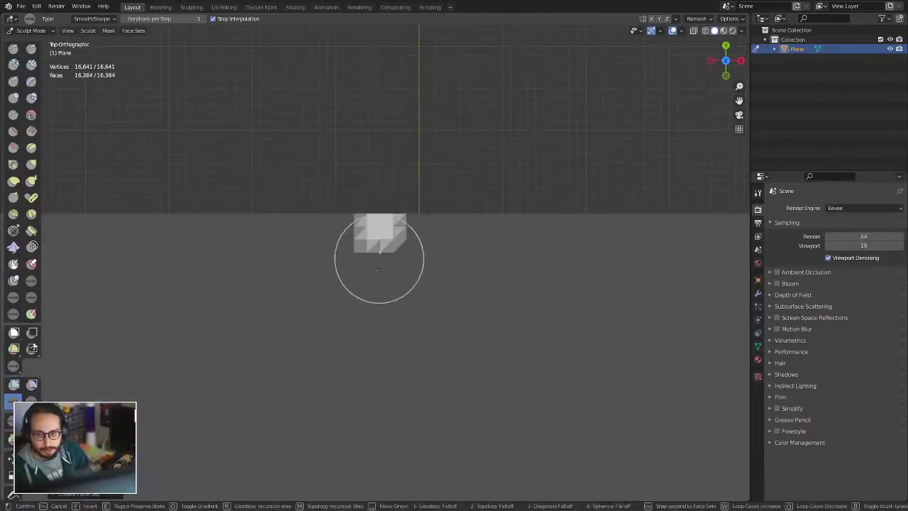
key("Escape")
key("shift+a")
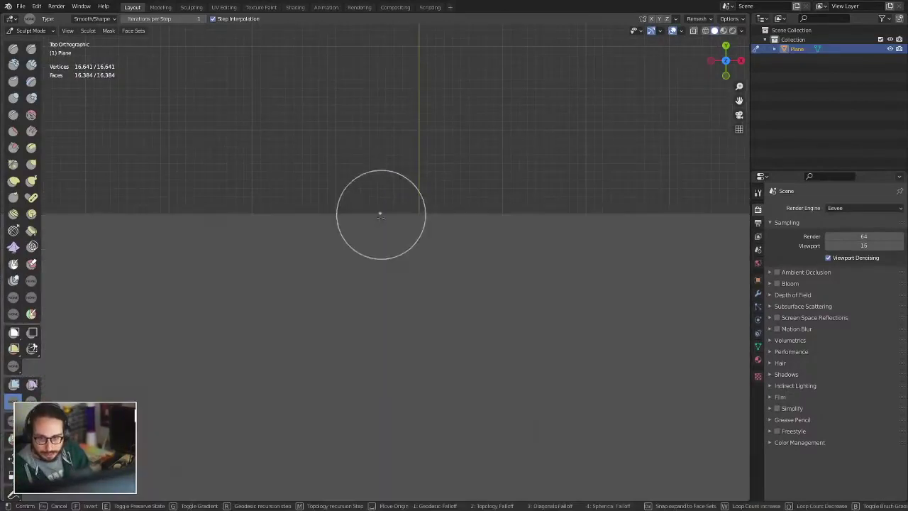
key("Escape")
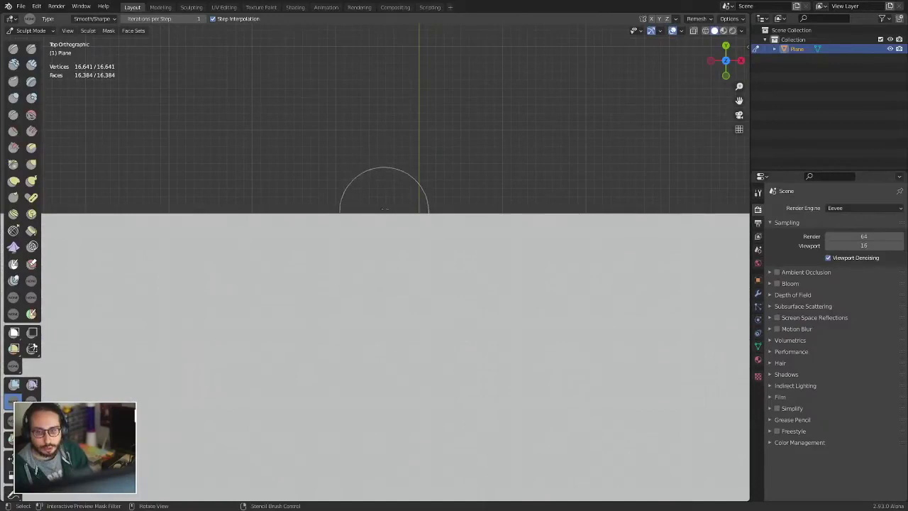
key("shift+a")
key("Escape")
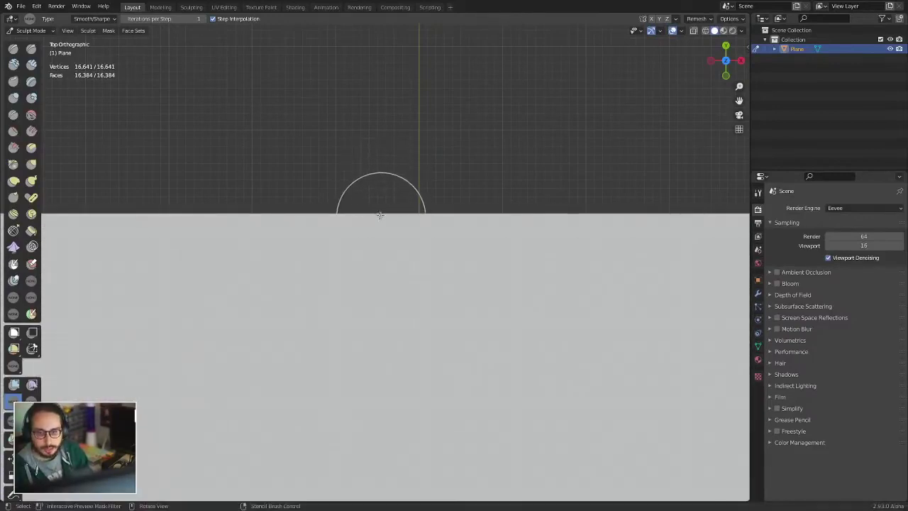
- Expand a straight mask band from the plane's top edge once more, and clear the mask
key("shift+a")
left_click(443, 448)
scroll(452, 268, "down", 4)
key("a")
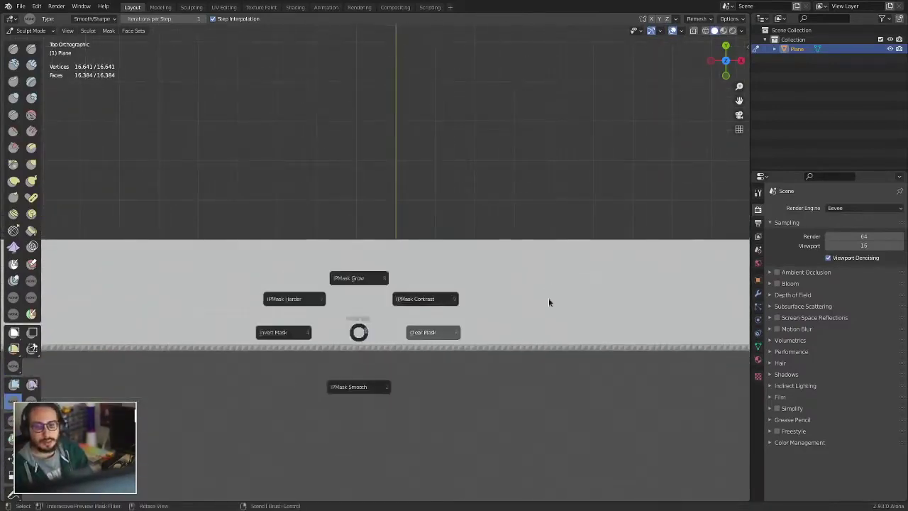
left_click(548, 302)
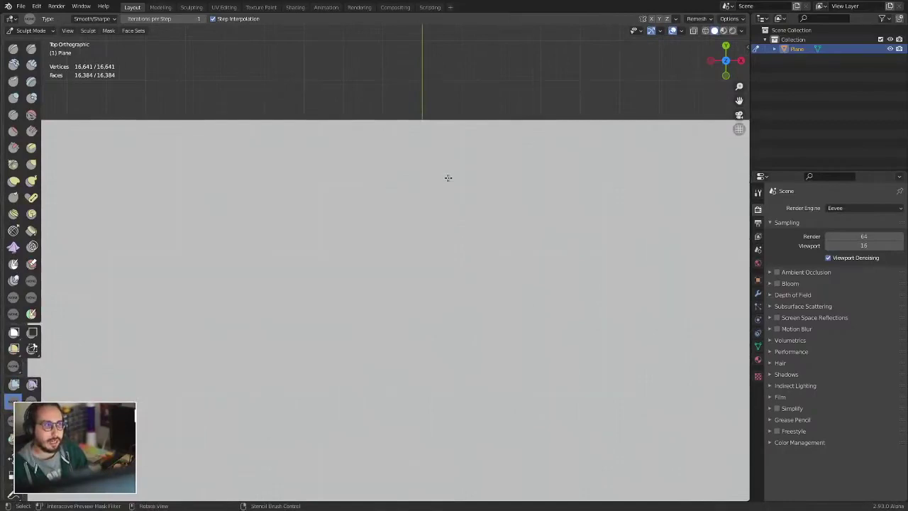
middle_click_drag(347, 272, 355, 192, "shift")
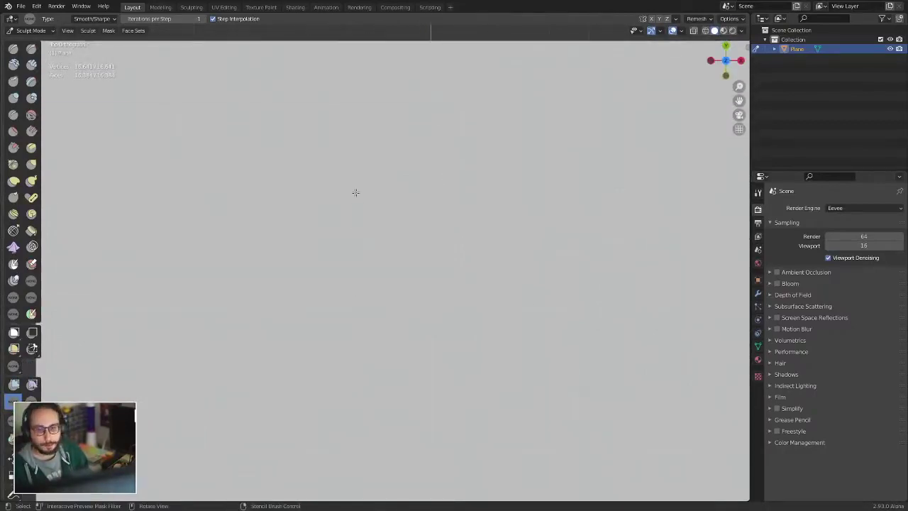
scroll(334, 281, "down", 4)
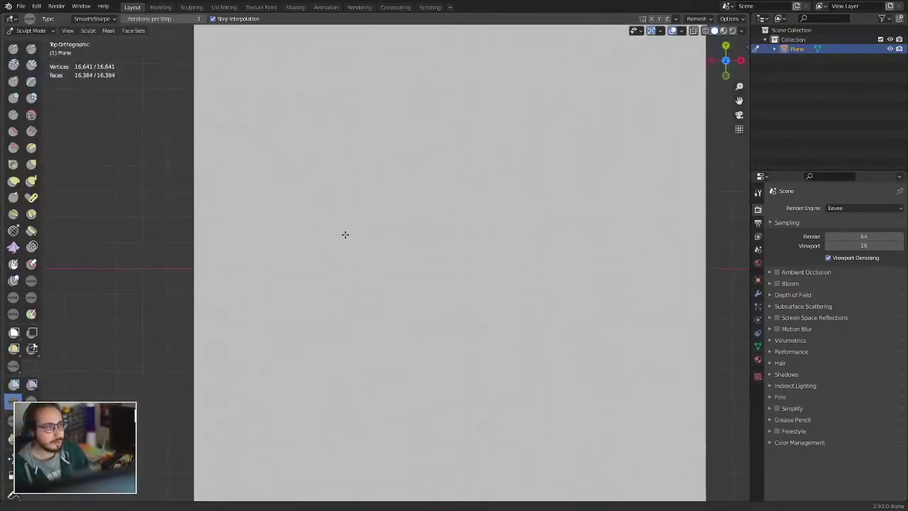
middle_click_drag(337, 246, 304, 366, "shift")
middle_click_drag(304, 366, 313, 344, "ctrl")
middle_click_drag(313, 344, 331, 278, "shift")
middle_click_drag(331, 278, 331, 242, "shift")
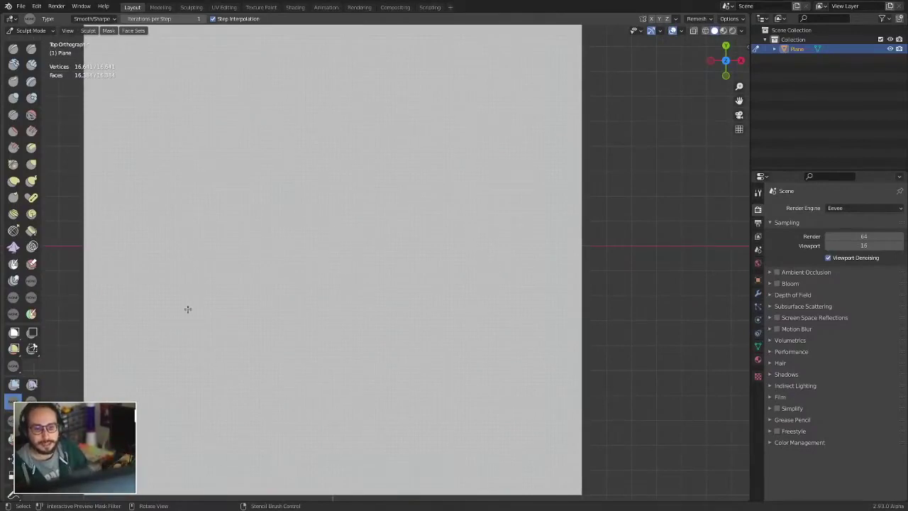
middle_click_drag(188, 309, 217, 301, "shift")
- Box-mask a rectangle at the middle of the plane's right edge, and undo it
left_click(13, 332)
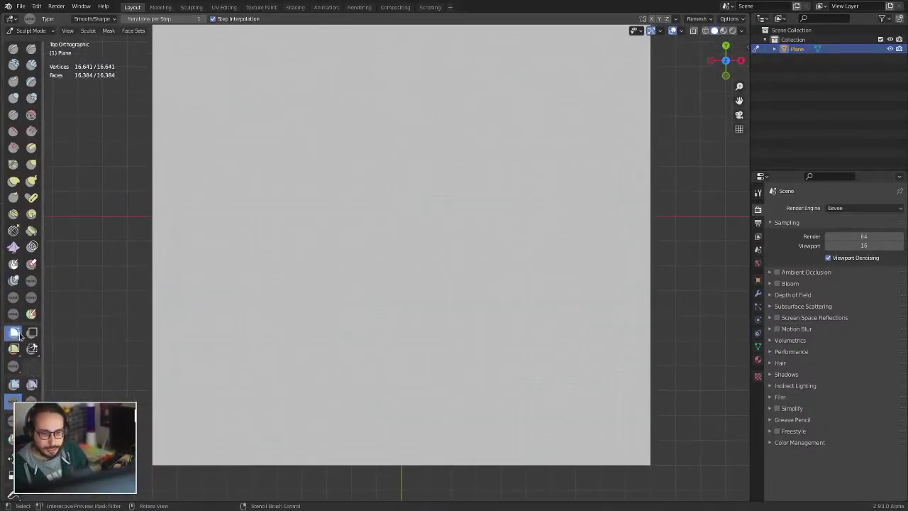
middle_click_drag(164, 314, 147, 363, "shift")
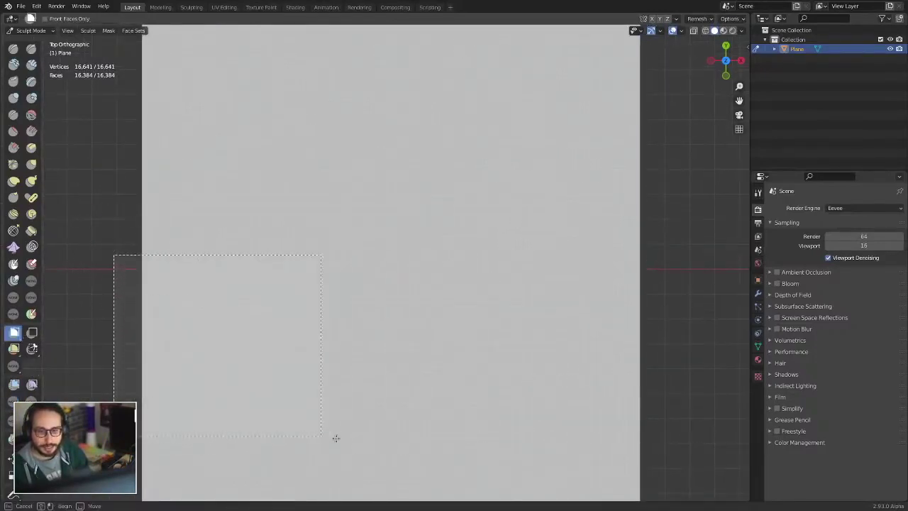
left_click_drag(350, 445, 689, 368)
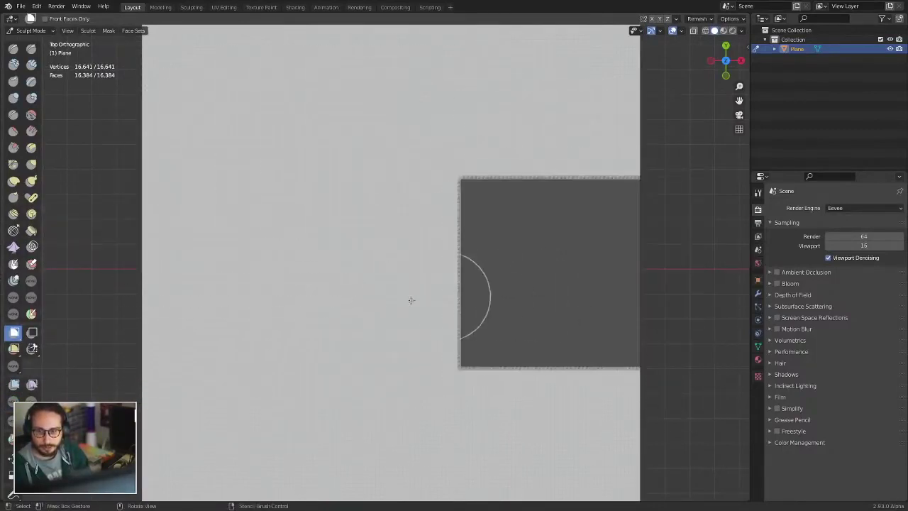
key("ctrl+z")
- Enable X symmetry and expand the mask from inside the plane into two mirrored circular regions
middle_click_drag(369, 299, 392, 227, "shift")
scroll(373, 263, "up", 1)
middle_click_drag(373, 263, 329, 244, "shift")
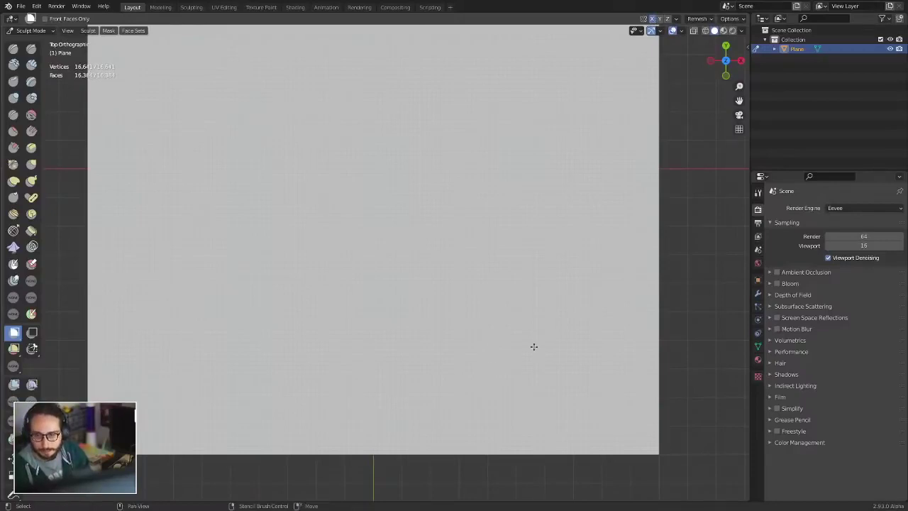
key("shift+a")
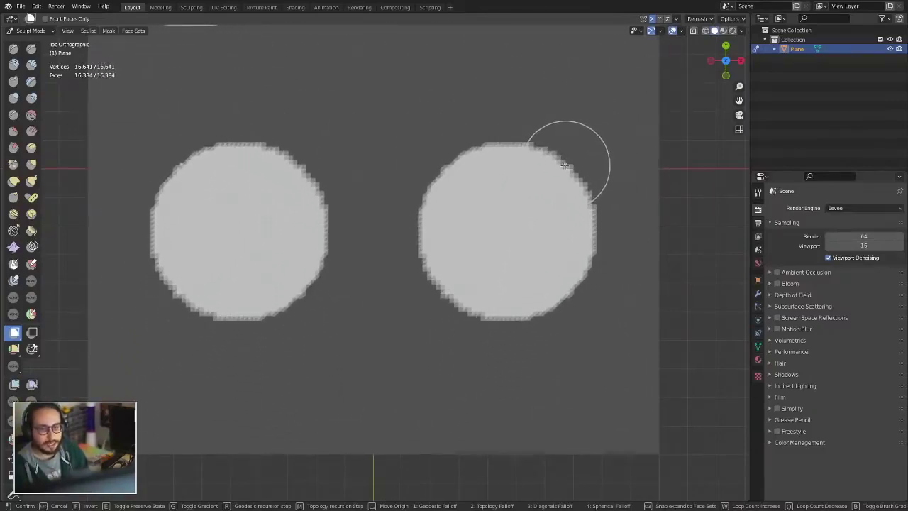
left_click(556, 198)
- Expand a new mask into two mirrored square regions on the plane using the Diagonals falloff
middle_click_drag(396, 377, 471, 274)
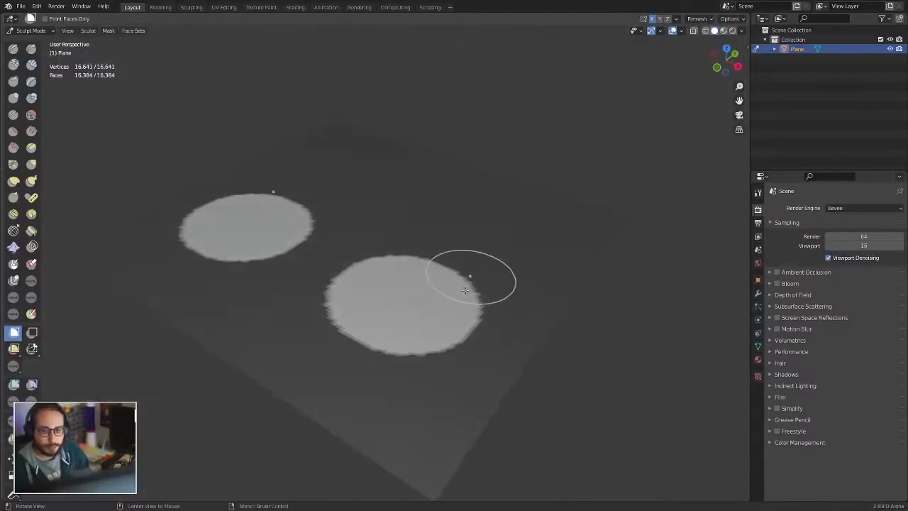
key("shift+a")
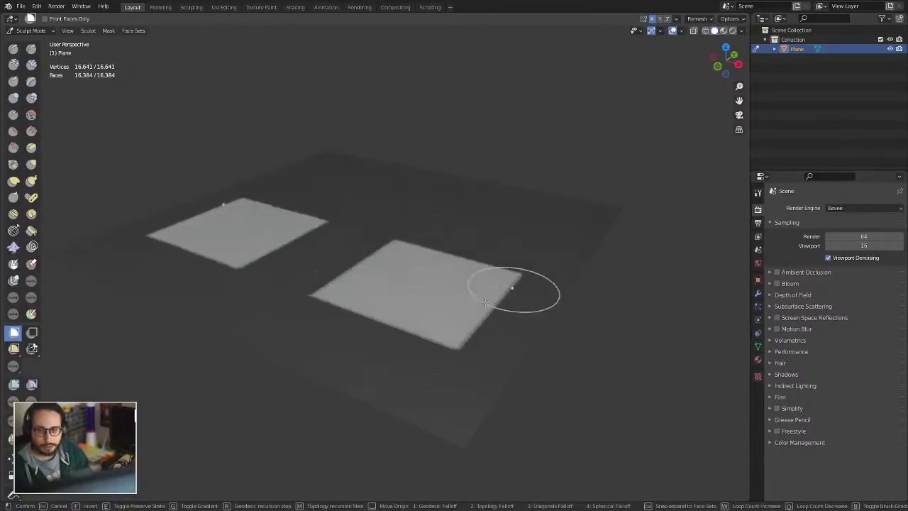
left_click(492, 277)
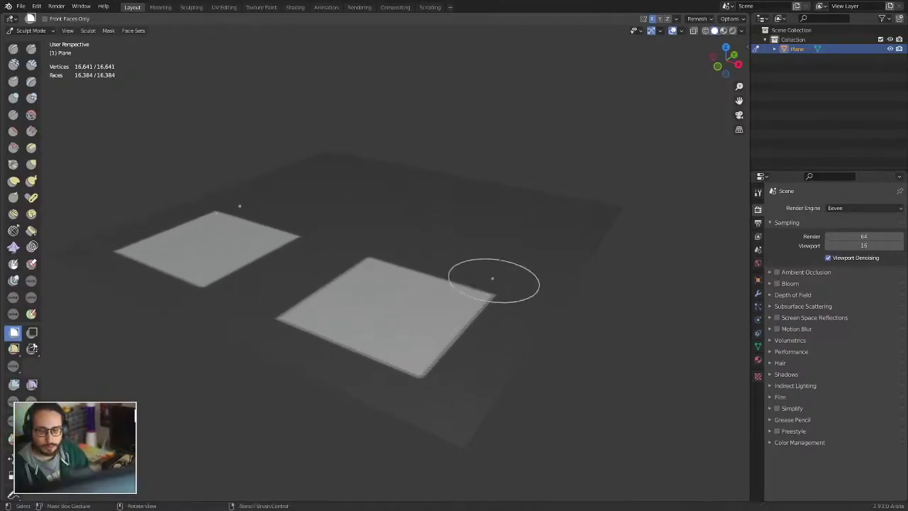
- Switch to an orthographic top view of the plane and invert the mask so that the two mirrored squares are masked
key("KP_7")
left_click_drag(489, 296, 473, 346, "alt+shift")
left_click_drag(473, 346, 450, 346, "ctrl+alt")
left_click(444, 278)
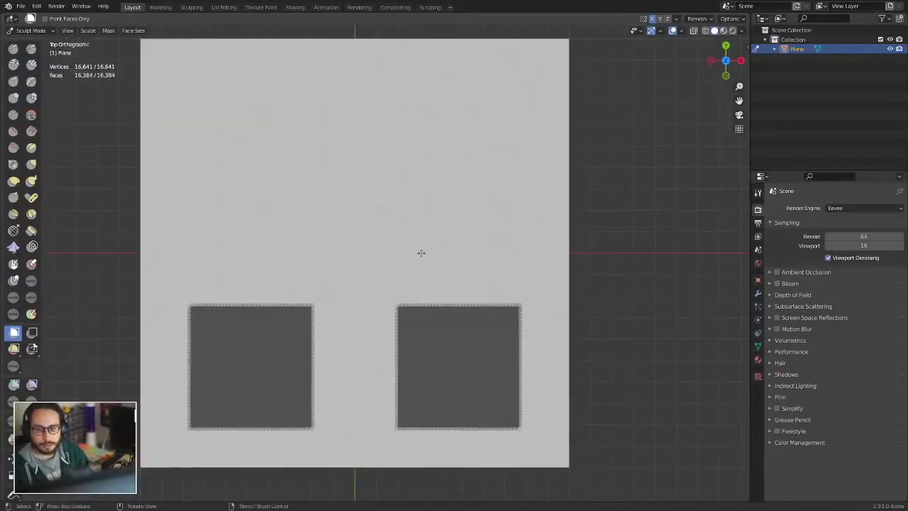
middle_click_drag(402, 235, 438, 243, "shift")
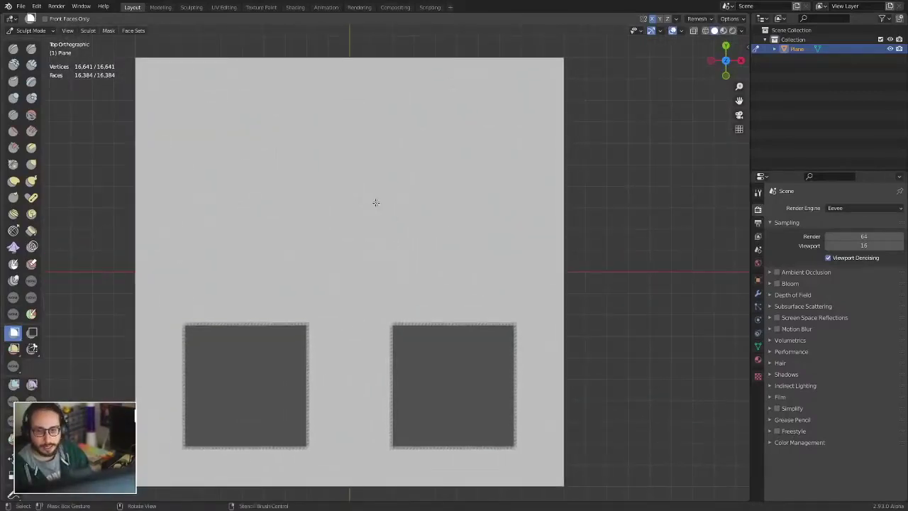
- Expand two mirrored circular masks just above the squares, preserving the existing mask and repositioning the expansion origin
key("shift+a")
key("space")
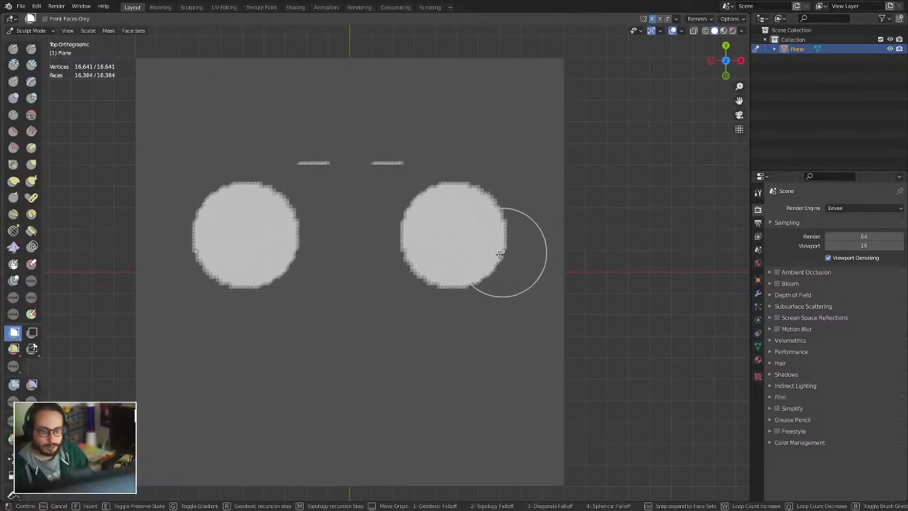
key("f")
key("e")
key("space")
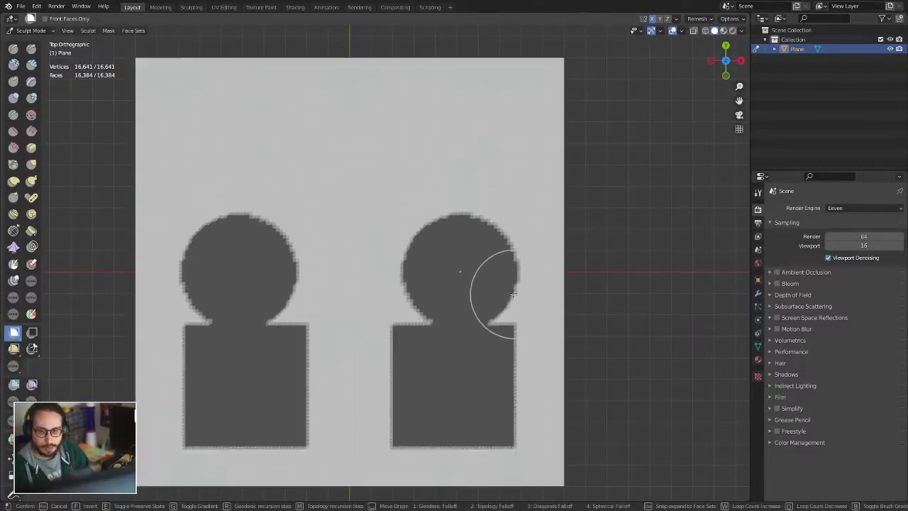
left_click(510, 284)
- Expand two mirrored diamond-shaped masks above the circles using the Topology falloff, moving the origin to line them up
key("shift+a")
key("2")
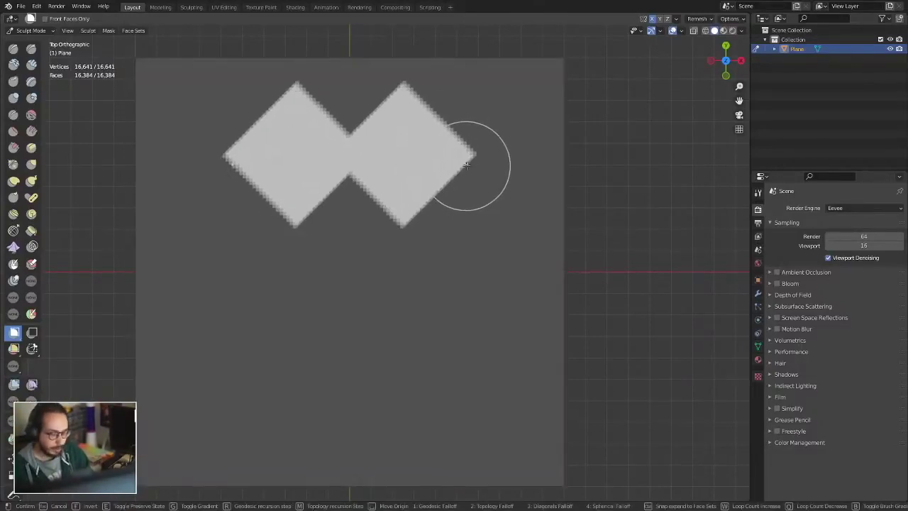
key("space")
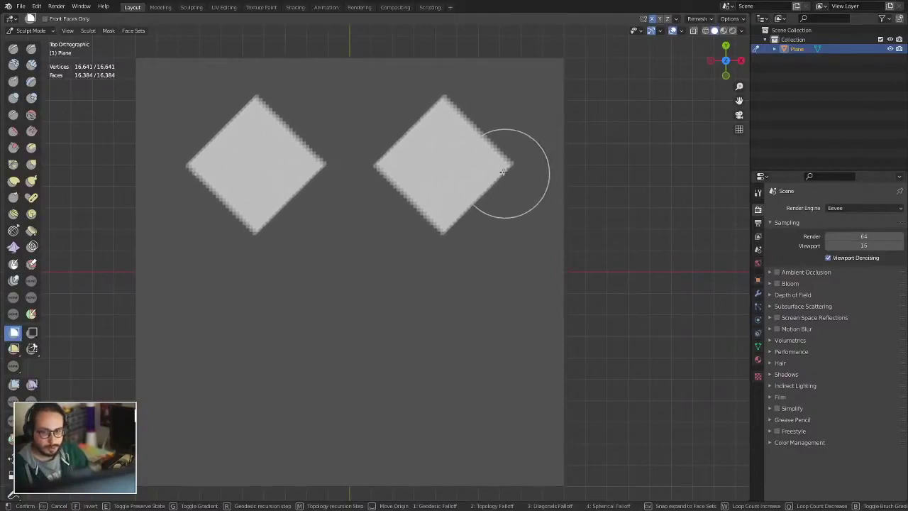
key("space")
left_click(507, 176)
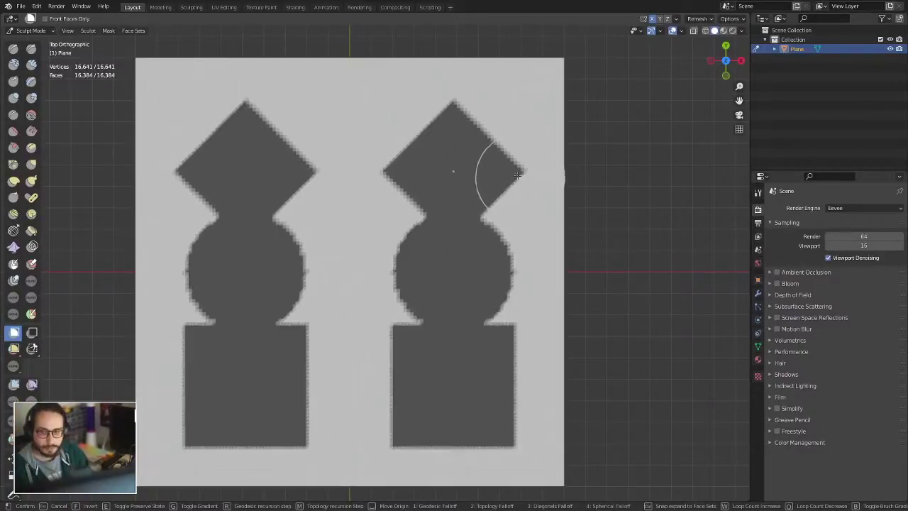
- Clear the whole mask from the plane
middle_click_drag(434, 311, 412, 375, "ctrl")
middle_click_drag(411, 375, 425, 337, "shift")
mouse_move(425, 336)
middle_mouse_down("ctrl")
mouse_move(397, 298)
mouse_move(421, 290)
middle_mouse_up("ctrl")
key("alt+m")
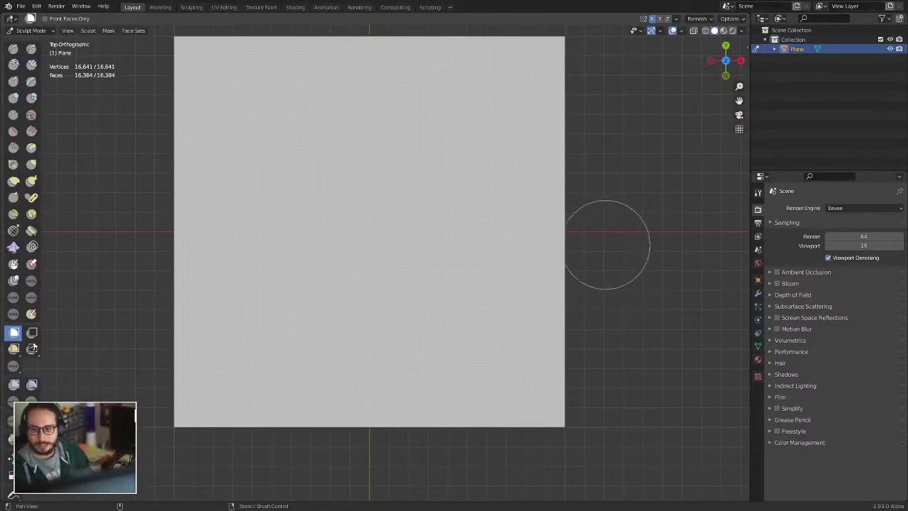
- Expand a new face set into two mirrored circles on the upper half of the plane
left_click_drag(606, 245, 584, 282, "alt+shift")
mouse_move(468, 273)
left_mouse_down("ctrl+alt")
mouse_move(450, 256)
mouse_move(417, 275)
left_mouse_up("ctrl+alt")
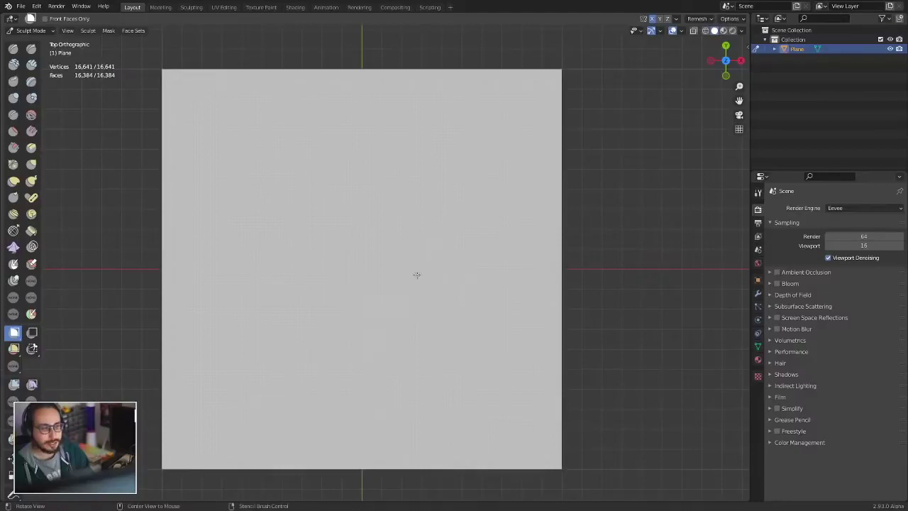
scroll(342, 258, "down", 2, "shift")
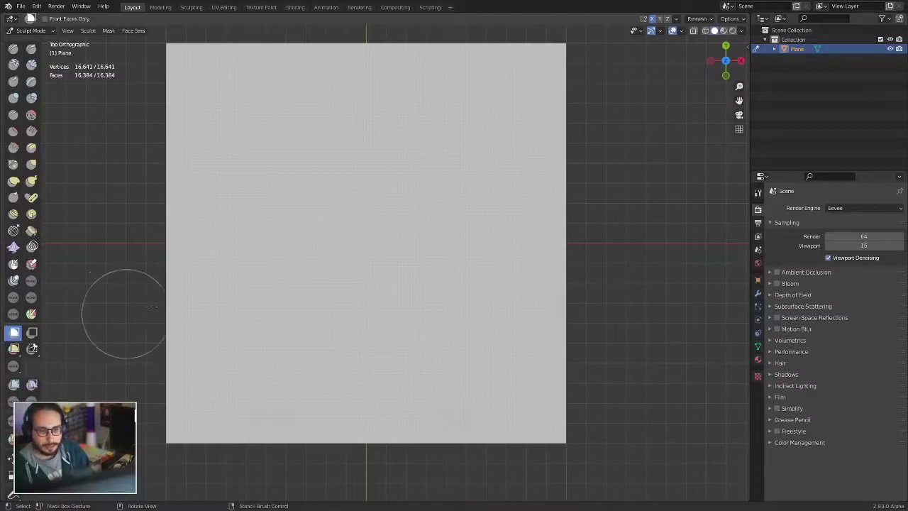
left_click_drag(254, 188, 334, 229)
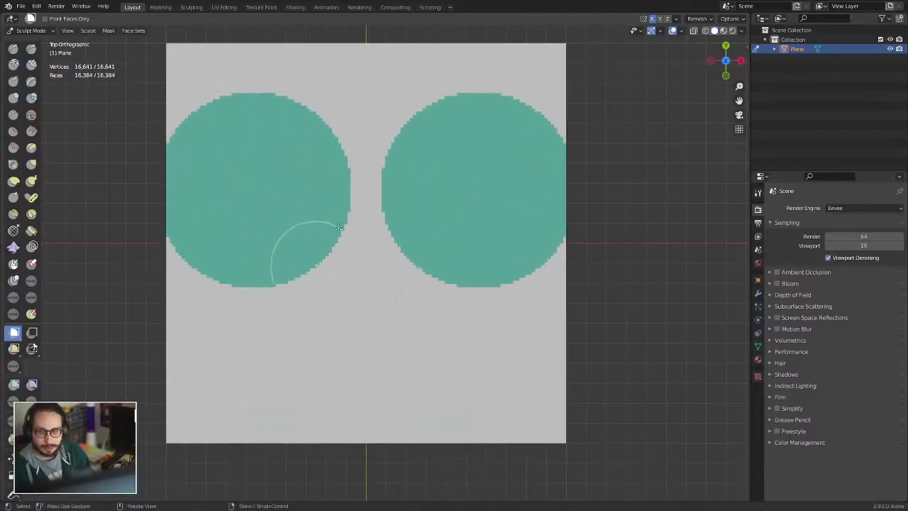
- Turn off X symmetry and expand five large overlapping circular face sets across the plane
left_click_drag(280, 262, 401, 310)
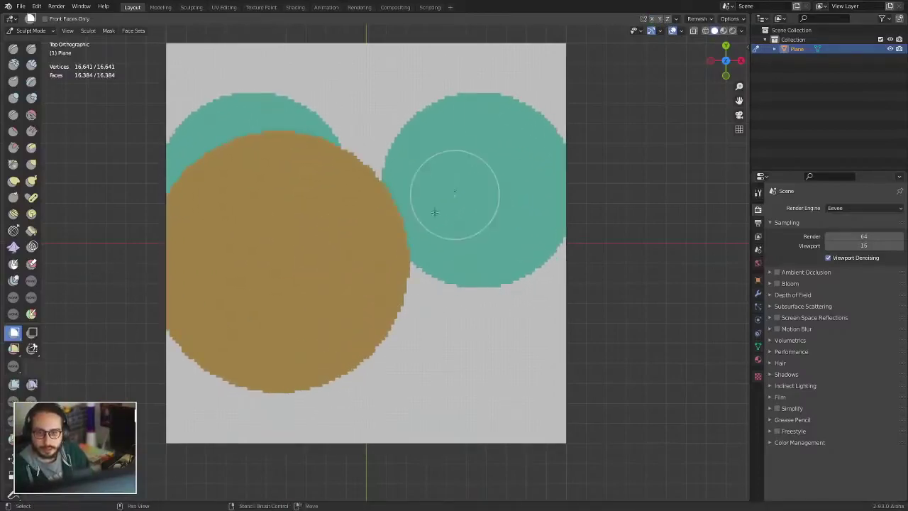
left_click_drag(441, 209, 537, 255)
left_click_drag(304, 100, 398, 168)
key("shift+w")
left_click(430, 315)
key("shift+w")
left_click(486, 355)
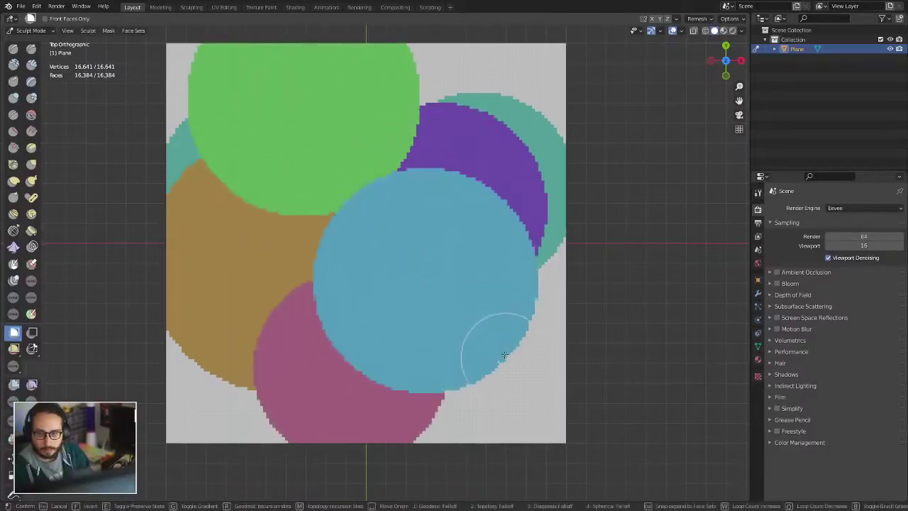
- Expand three smaller circular face sets inside the blue, green and orange face sets
key("shift+w")
key("shift+w")
left_click(321, 119)
key("shift+w")
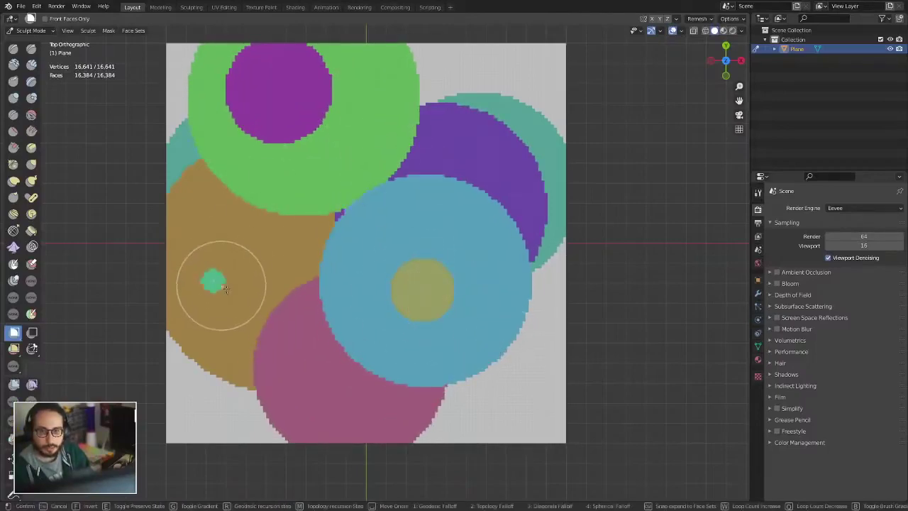
left_click(240, 294)
key("shift+z")
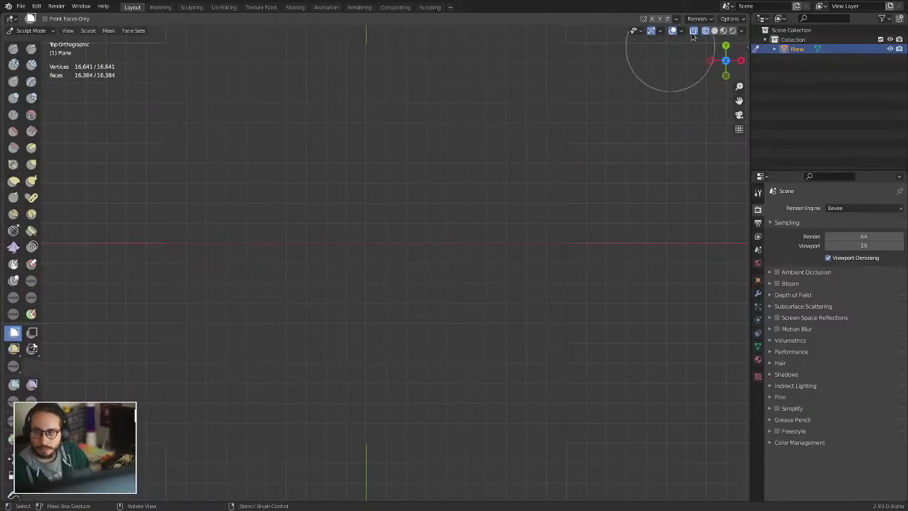
key("alt+h")
scroll(371, 196, "up", 3)
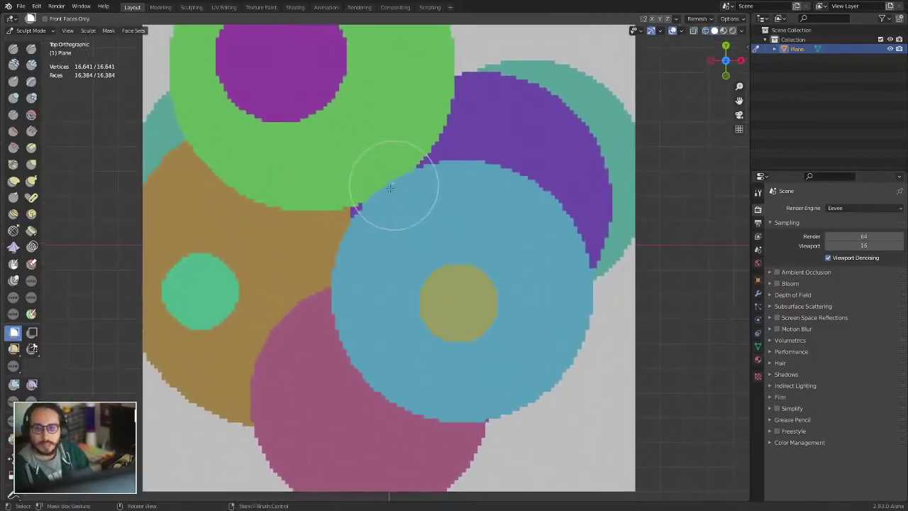
middle_click_drag(427, 191, 407, 260, "shift")
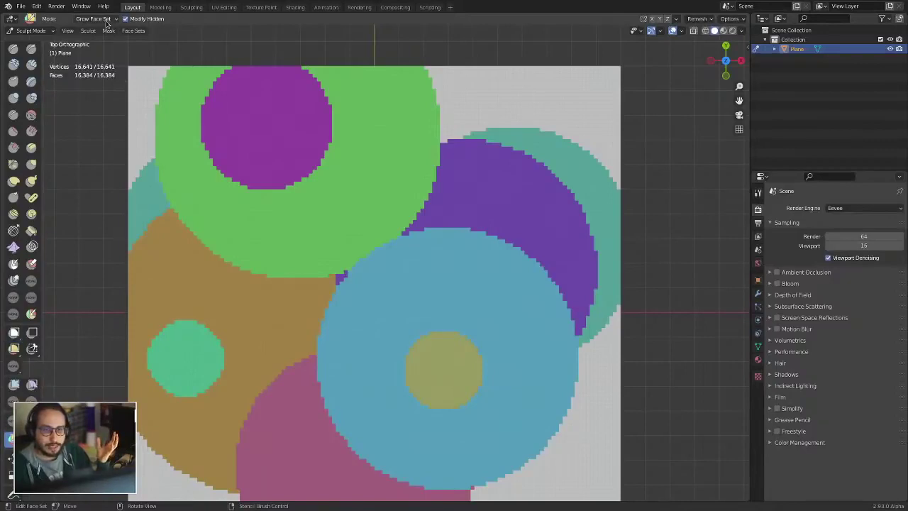
- Grow the large green face set in Grow Face Set mode, and undo the growth and the small circle in the orange face set
left_click(359, 211)
left_click(340, 208)
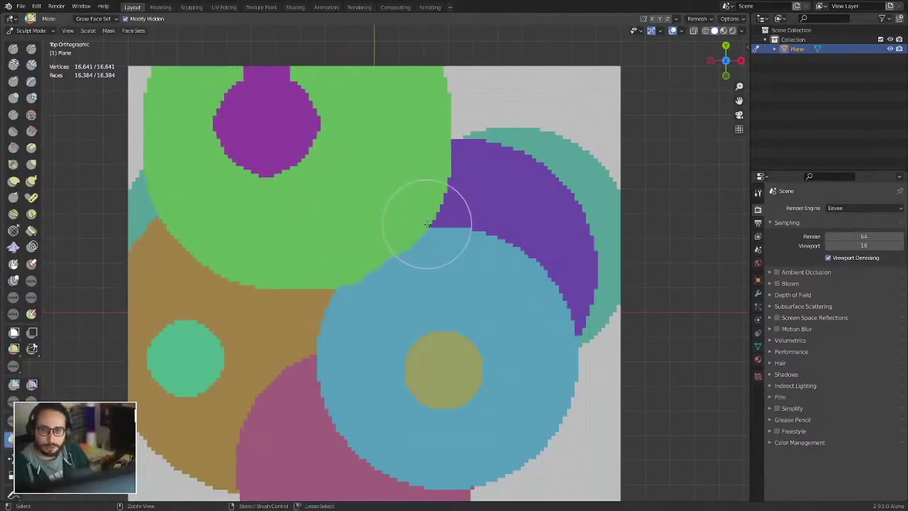
key("ctrl+z")
key("ctrl+z")
key("ctrl+z")
key("ctrl+z")
- Grow the purple, blue and orange face sets in Grow Face Set mode
left_click(503, 215)
left_click(480, 215)
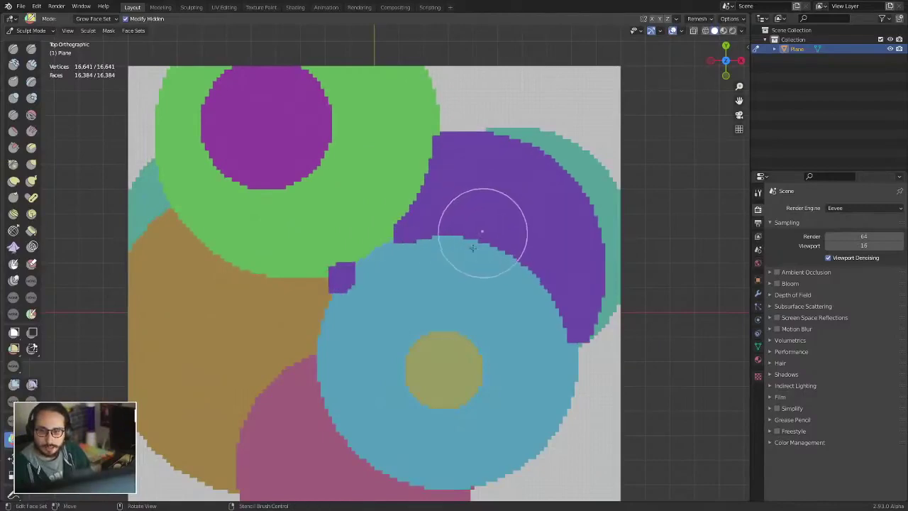
left_click(442, 265)
left_click(442, 265)
left_click(233, 334)
left_click(243, 343)
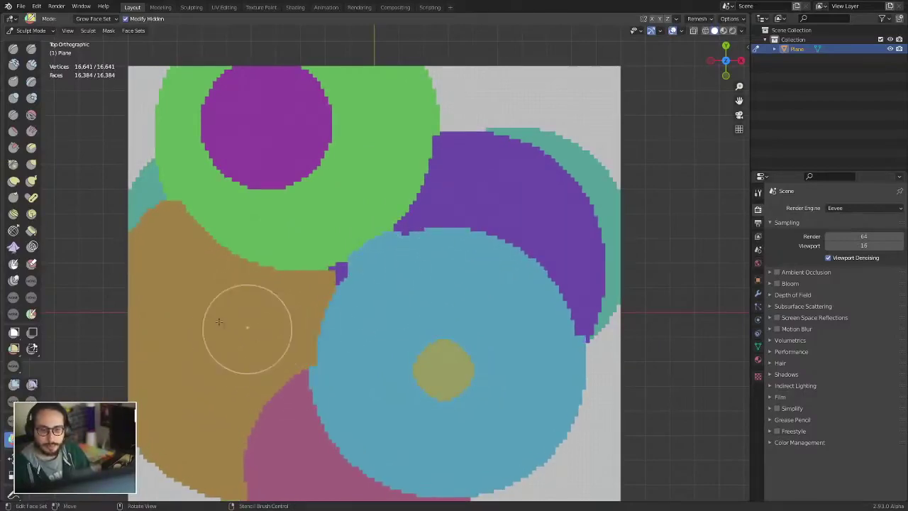
- Switch to the Grab brush and expand the existing green and blue face sets over their neighbours
left_click(33, 167)
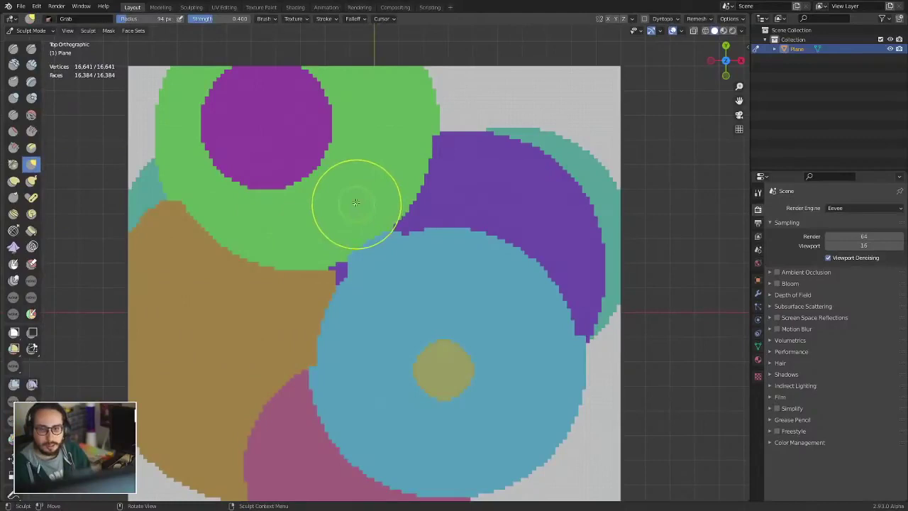
mouse_move(356, 203)
middle_mouse_down("shift")
mouse_move(357, 168)
mouse_move(346, 205)
middle_mouse_up("shift")
scroll(345, 206, "up", 2)
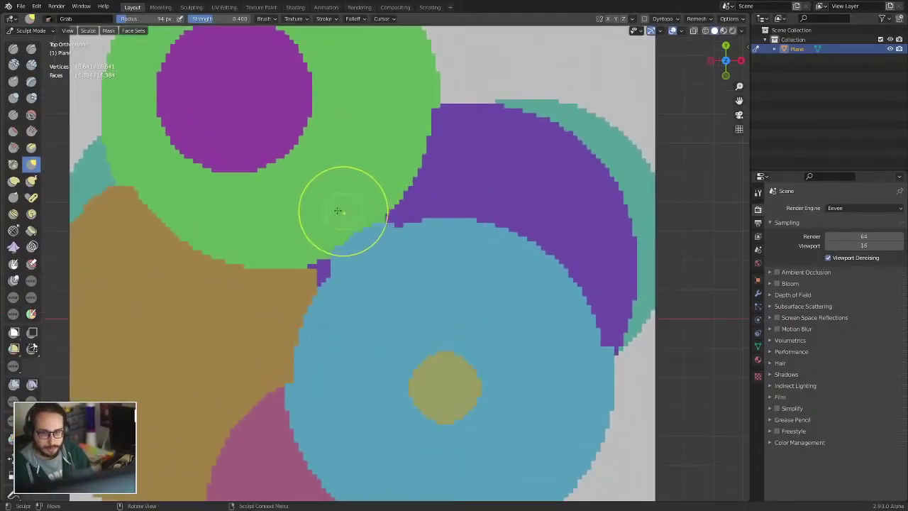
key("shift+w")
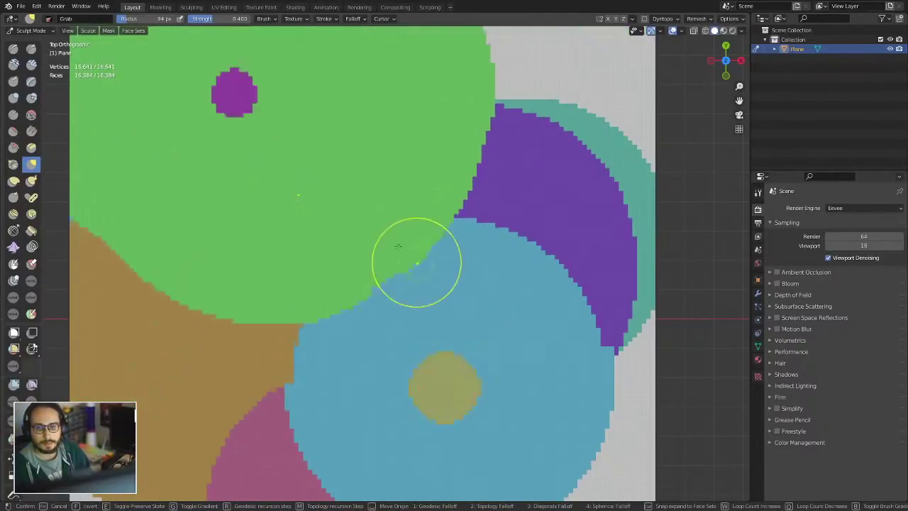
left_click(480, 311)
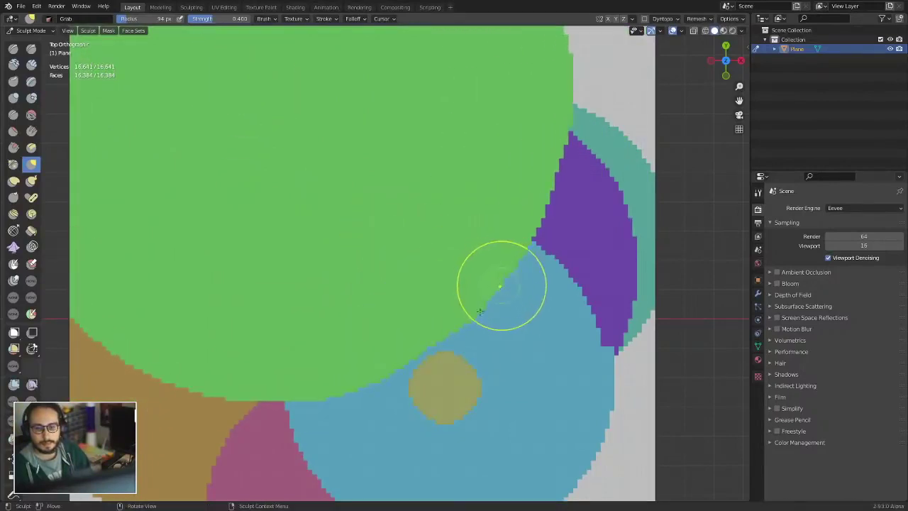
key("shift+w")
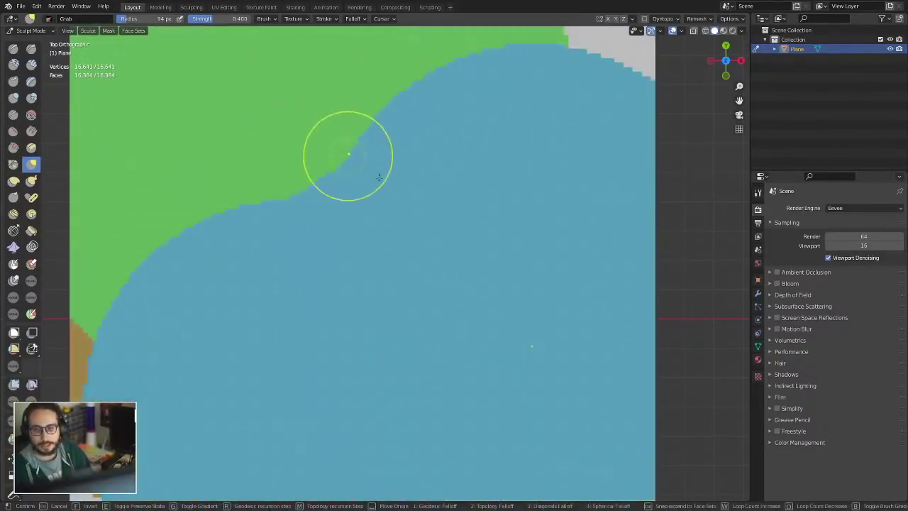
left_click(395, 233)
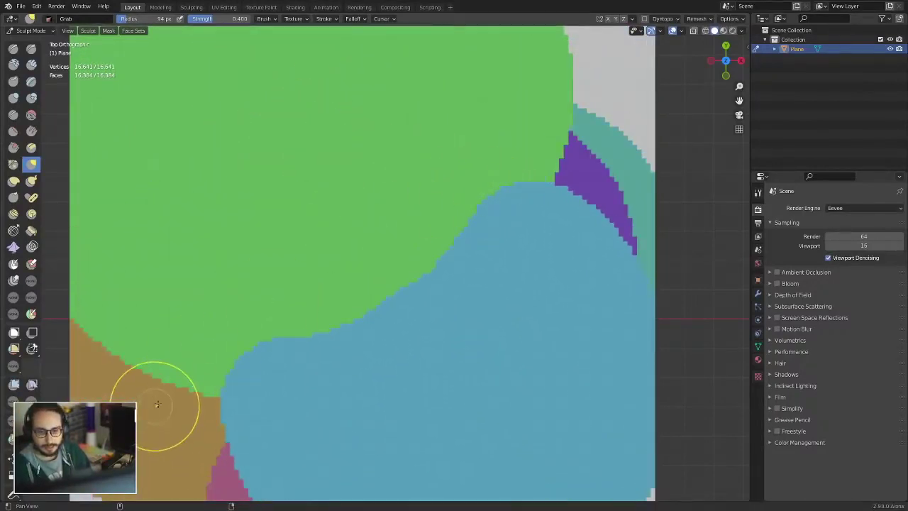
- Shrink the orange and blue face sets with Expand so that the neighbouring face sets replace them
key("shift+w")
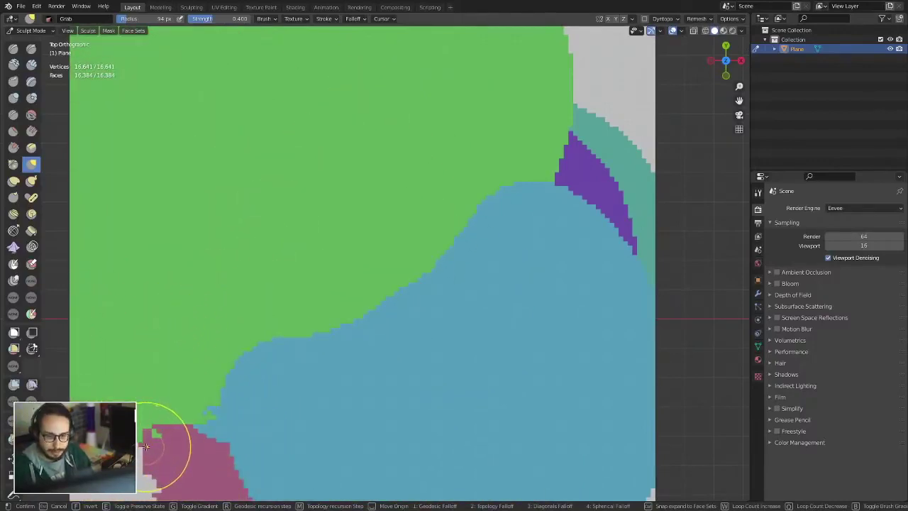
scroll(255, 326, "down", 4)
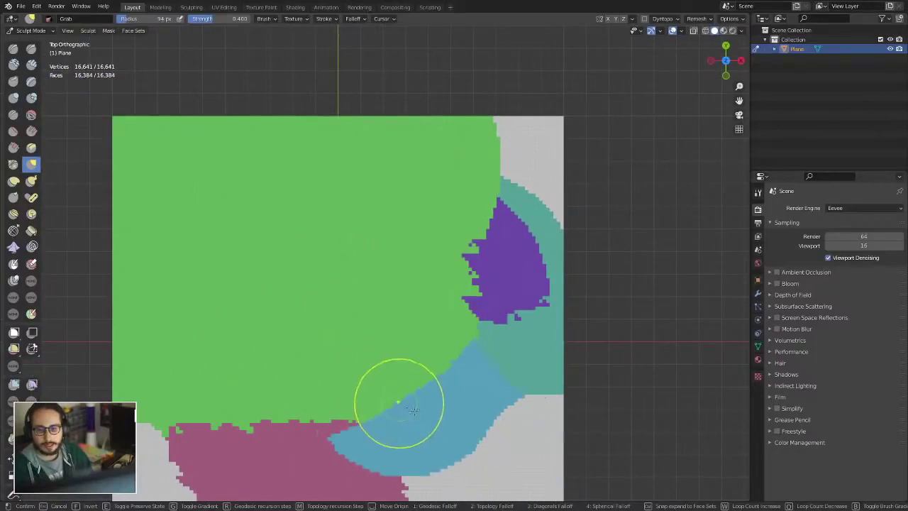
left_click(439, 424)
scroll(334, 315, "up", 1)
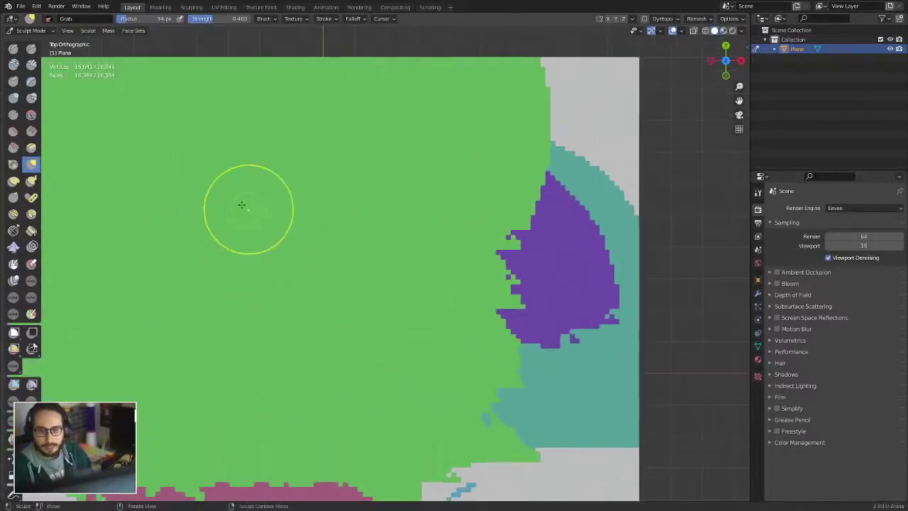
- Expand a new large circular face set inside the green face set
key("shift+w")
scroll(353, 320, "up", 2)
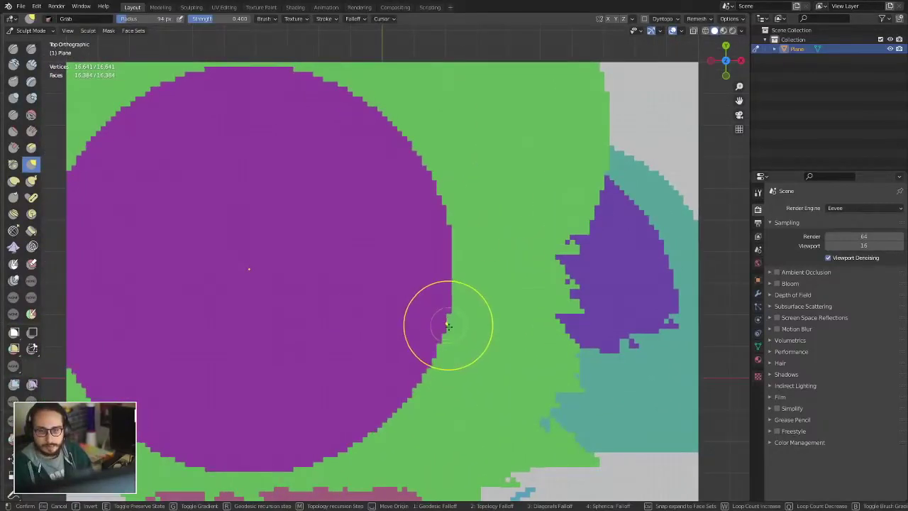
left_click(454, 326)
middle_click_drag(426, 335, 436, 301, "shift")
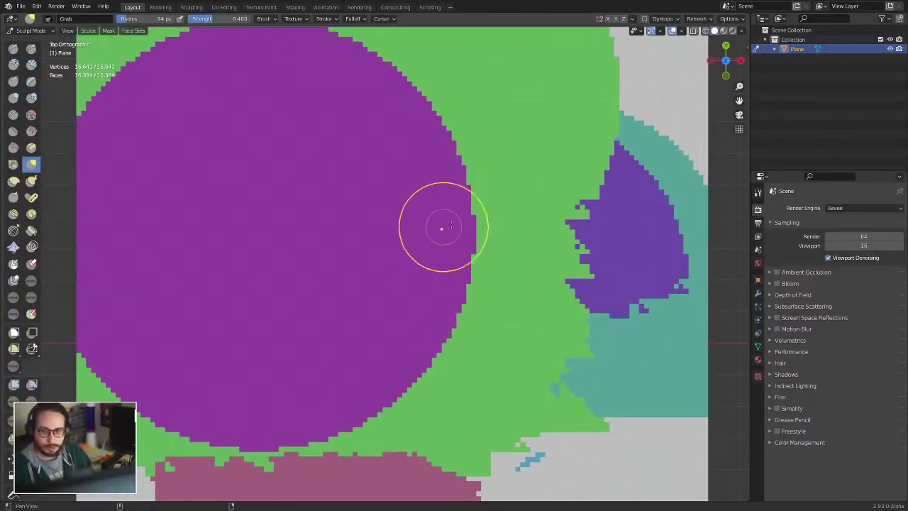
- Shrink the large circular face set to nothing so that the surrounding green face set fills its area
key("shift+w")
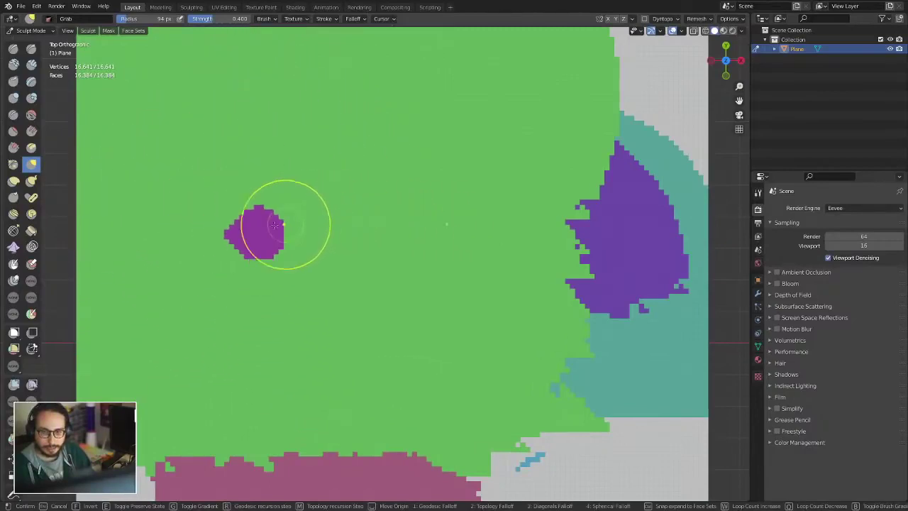
left_click(256, 235)
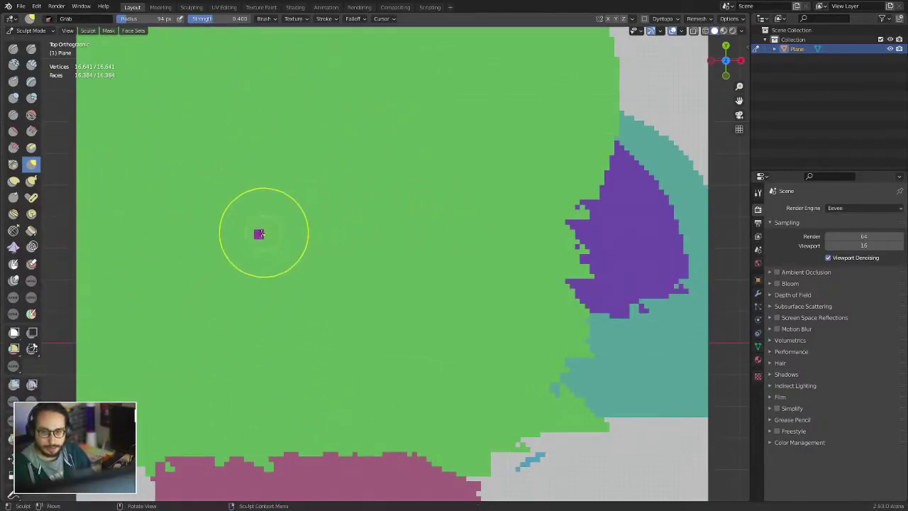
key("shift+w")
left_click(261, 236)
- Expand the green face set over all its neighbours until it covers the entire plane
mouse_move(288, 245)
middle_mouse_down("ctrl")
mouse_move(263, 276)
mouse_move(300, 246)
middle_mouse_up("ctrl")
key("shift+w")
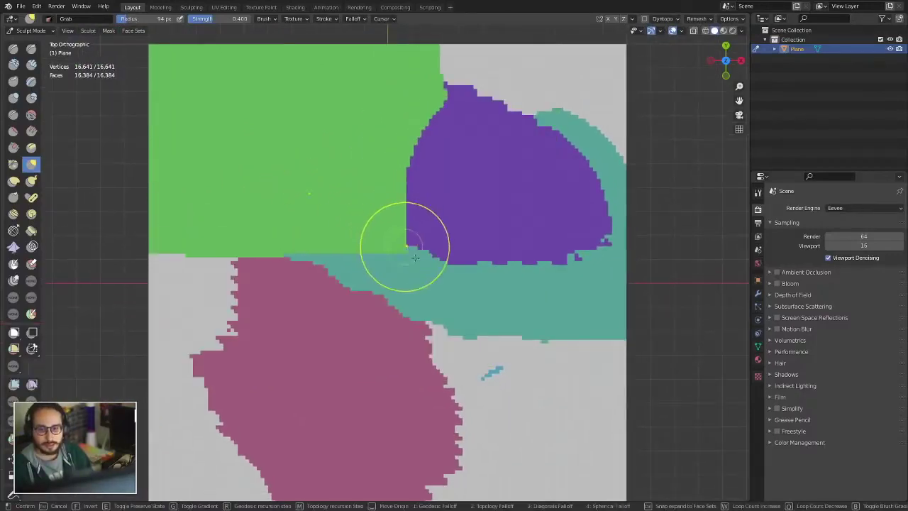
left_click(555, 448)
middle_click_drag(443, 369, 416, 248, "shift")
key("shift+alt+w")
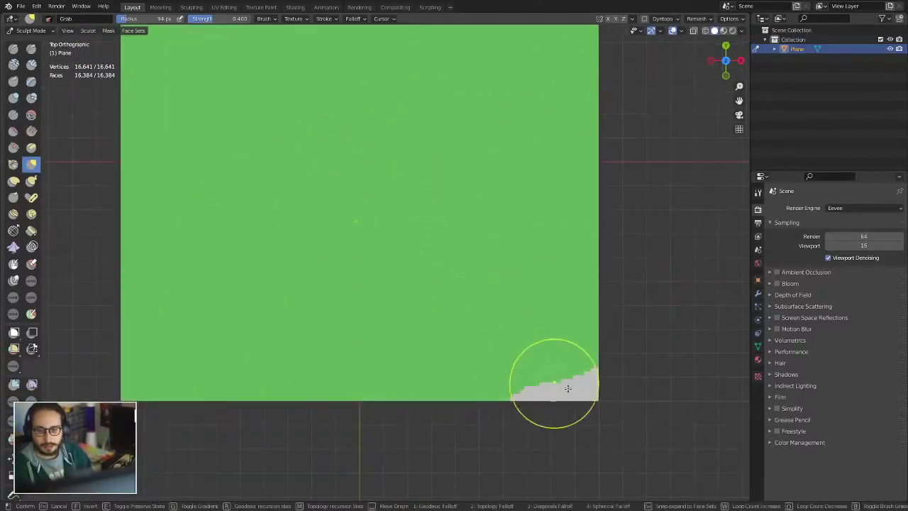
left_click(669, 431)
middle_click_drag(593, 286, 446, 392, "ctrl")
middle_click_drag(446, 393, 452, 260, "ctrl")
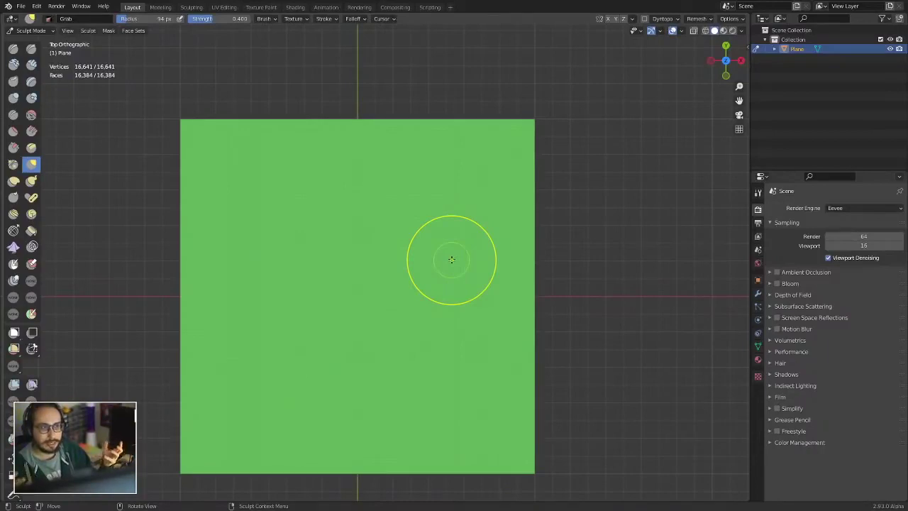
- Create three large overlapping circular face sets on the green plane with Expand
key("shift+w")
left_click(364, 268)
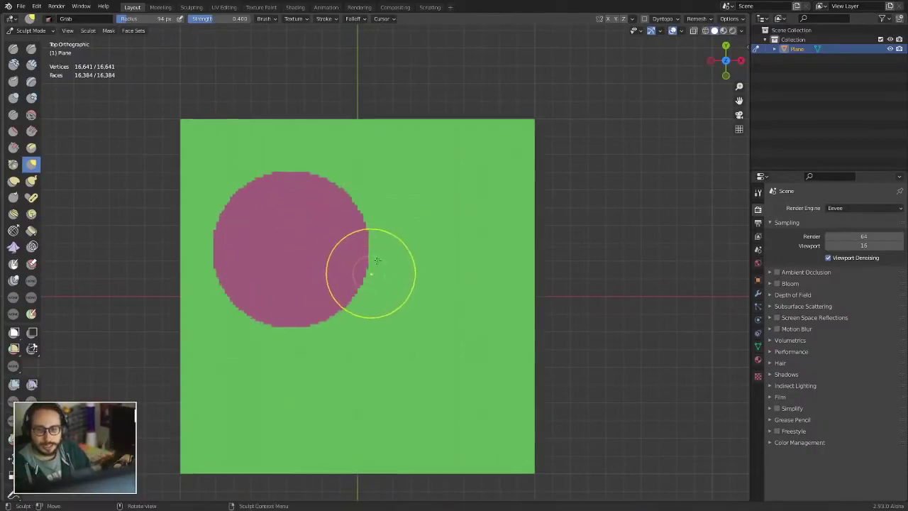
key("shift+w")
left_click(321, 342)
key("shift+w")
left_click(395, 316)
- Expand an existing face set from the middle of the plane and reset the whole plane to a single blank face set
middle_click_drag(469, 253, 495, 218, "shift")
key("alt+shift+w")
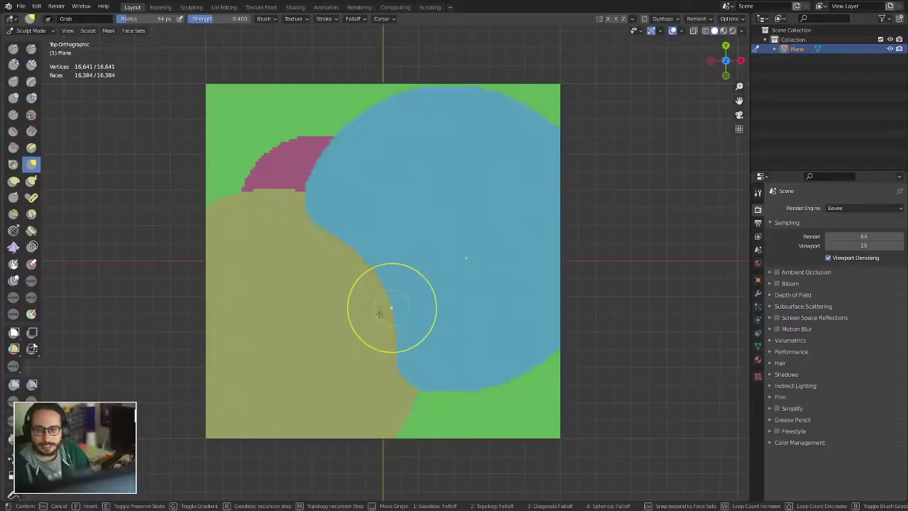
left_click(354, 341)
key("w")
middle_click_drag(385, 286, 363, 265, "shift")
middle_click_drag(342, 298, 343, 225, "ctrl")
middle_click_drag(343, 224, 343, 254, "shift")
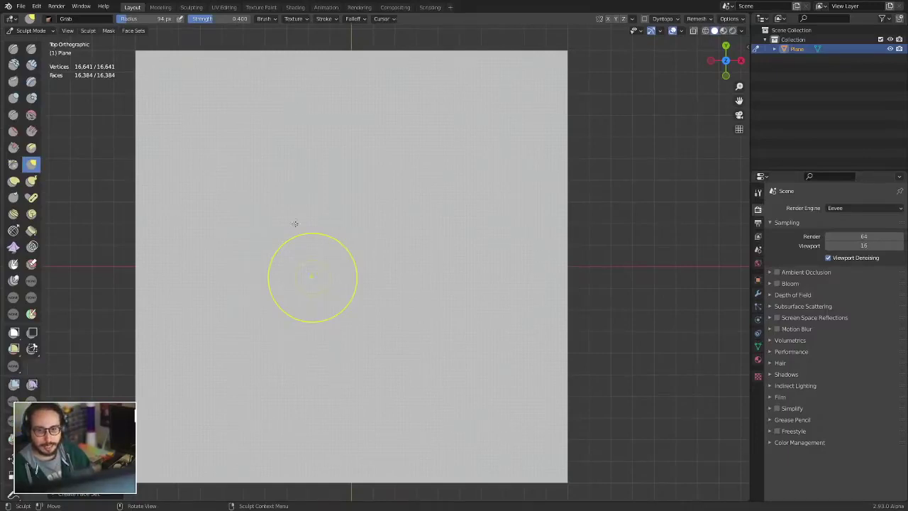
- Create five large overlapping circular face sets across the blank plane with Expand
key("shift+w")
left_click(341, 293)
key("shift+w")
left_click(325, 270)
key("shift+w")
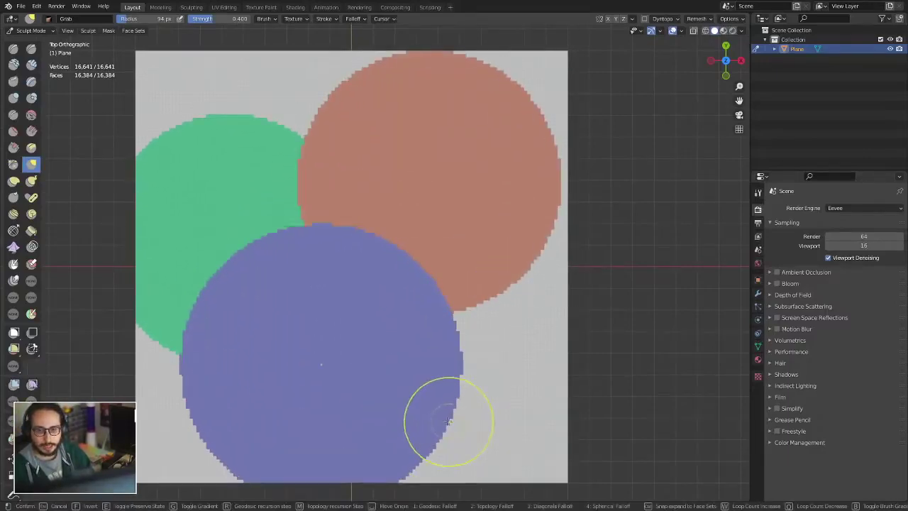
left_click(449, 421)
key("shift+w")
left_click(376, 354)
key("shift+w")
left_click(324, 211)
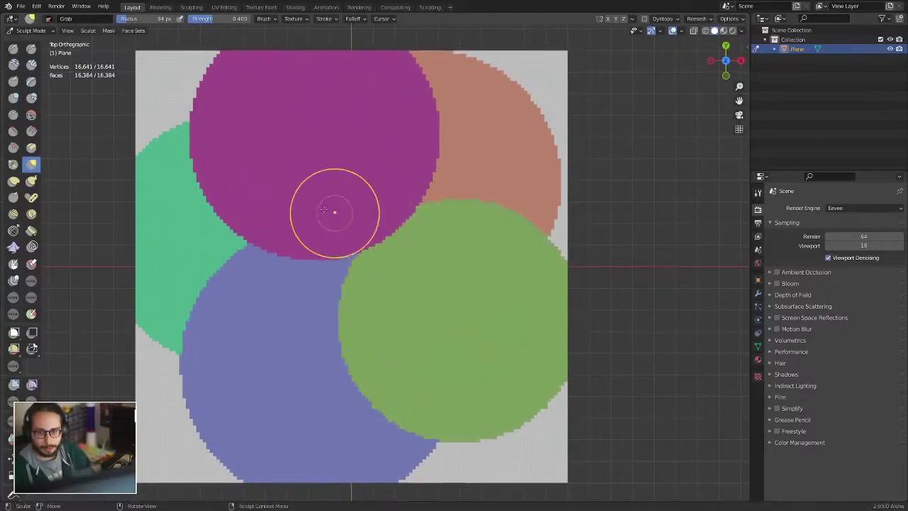
- Try expanding a mask from the blue face set across the coloured circles and undo it
middle_click_drag(423, 245, 472, 205, "shift")
middle_click_drag(472, 204, 468, 186, "ctrl")
middle_click_drag(377, 223, 348, 238, "shift")
key("shift+w")
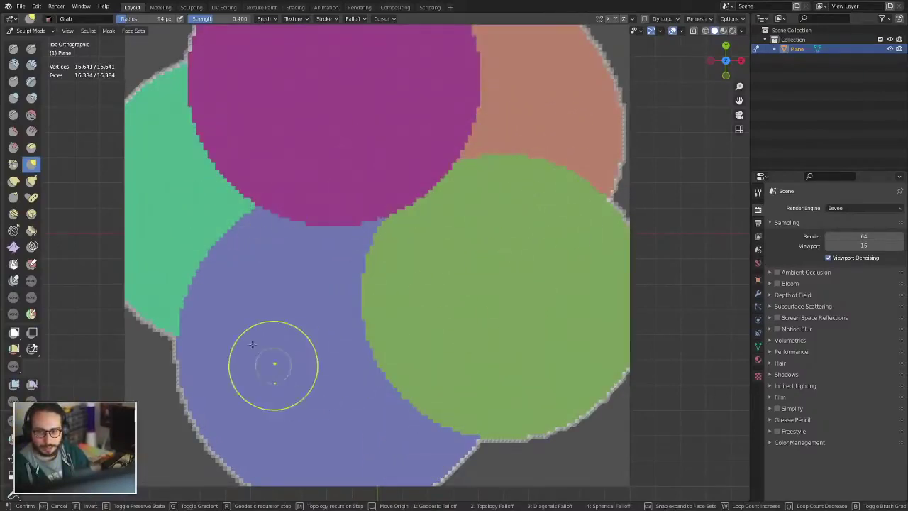
left_click(285, 264)
key("ctrl+z")
- Expand a mask from inside the magenta circle so that everything outside that face set is masked
left_click_drag(431, 240, 388, 365, "alt+shift")
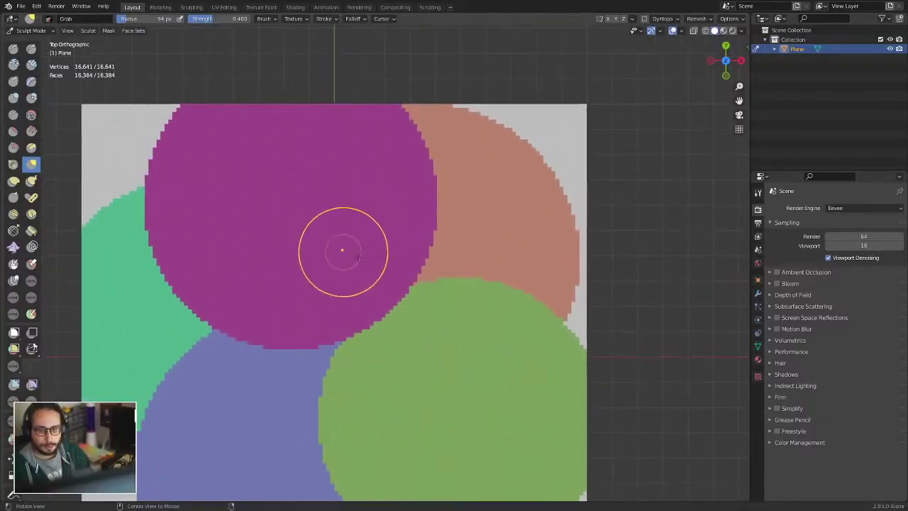
left_click_drag(358, 256, 393, 263, "alt+shift")
left_click_drag(322, 189, 391, 313, "ctrl+alt")
left_click_drag(391, 313, 333, 257, "alt+shift")
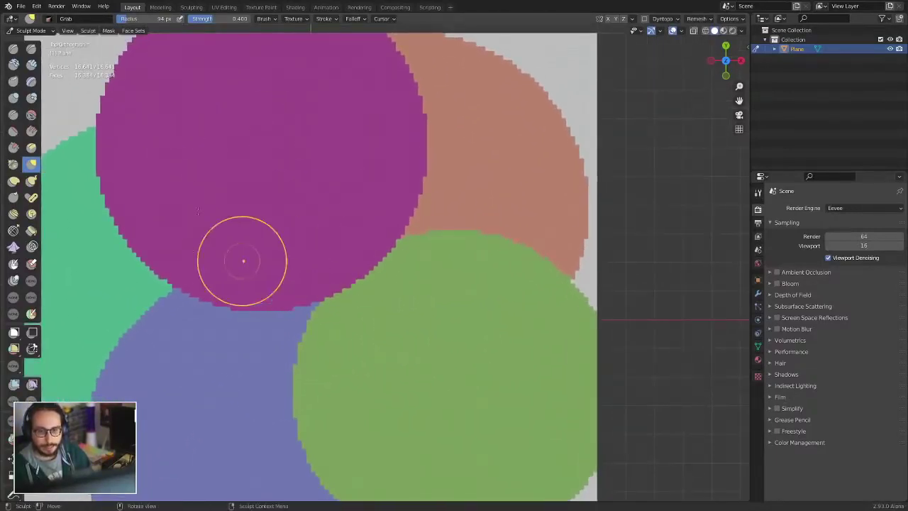
left_click_drag(327, 185, 400, 174, "alt+shift")
mouse_move(338, 151)
left_mouse_down("alt+shift")
mouse_move(322, 174)
mouse_move(327, 242)
left_mouse_up("alt+shift")
left_click_drag(321, 192, 318, 244, "ctrl+alt")
key("shift+a")
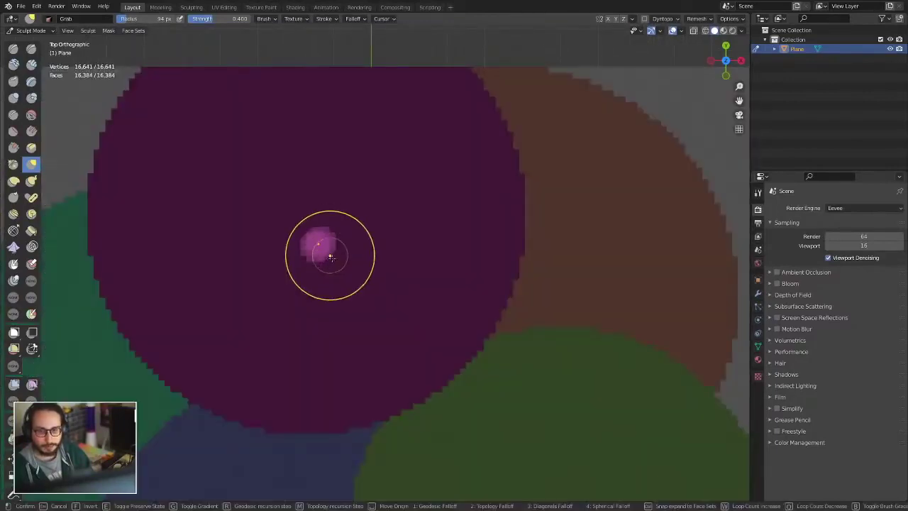
left_click(345, 276)
- Mask only the green circular face set using Expand snapped to face sets with the result inverted
left_click_drag(513, 473, 487, 265, "alt+shift")
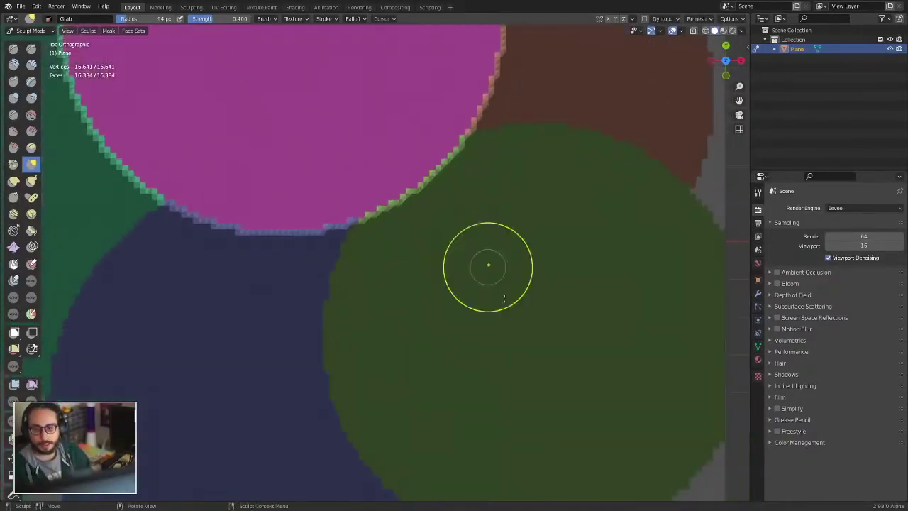
key("shift+a")
key("ctrl")
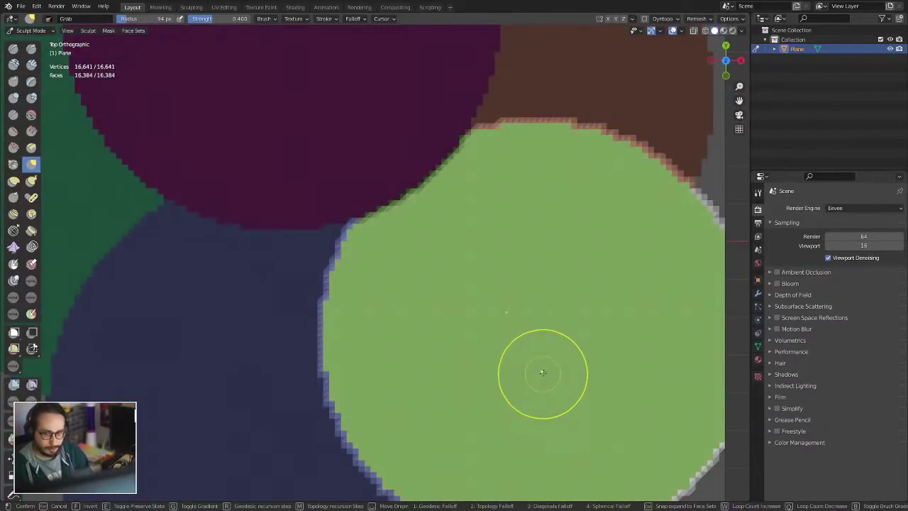
key("f")
left_click(541, 369)
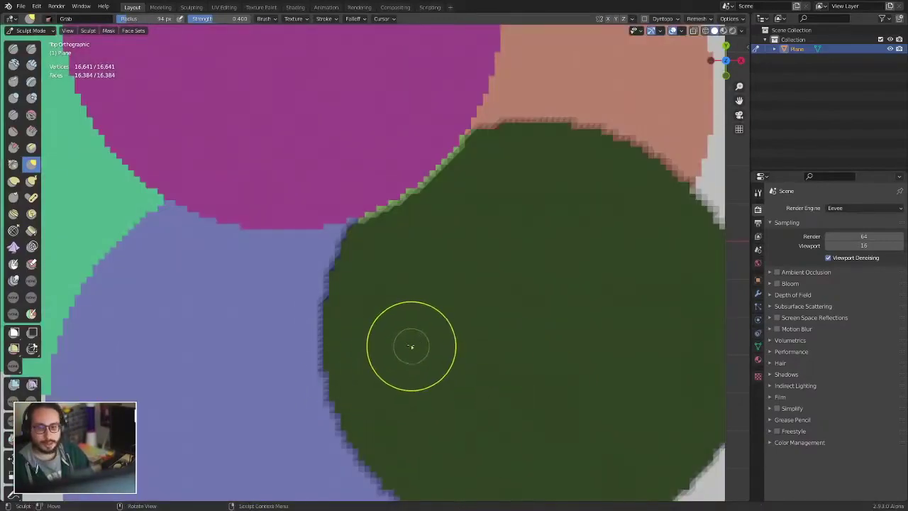
- Clear the mask from the plane and bring the whole plane into view
middle_click_drag(411, 346, 441, 240, "shift")
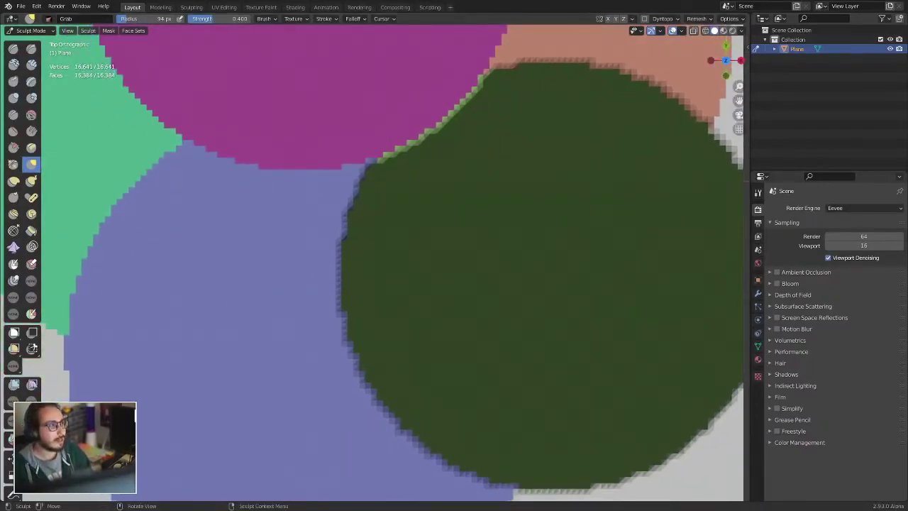
middle_click_drag(415, 255, 418, 415, "ctrl")
key("alt+m")
mouse_move(422, 275)
middle_mouse_down("shift")
mouse_move(394, 316)
mouse_move(375, 260)
mouse_move(239, 290)
mouse_move(345, 263)
mouse_move(220, 167)
middle_mouse_up("shift")
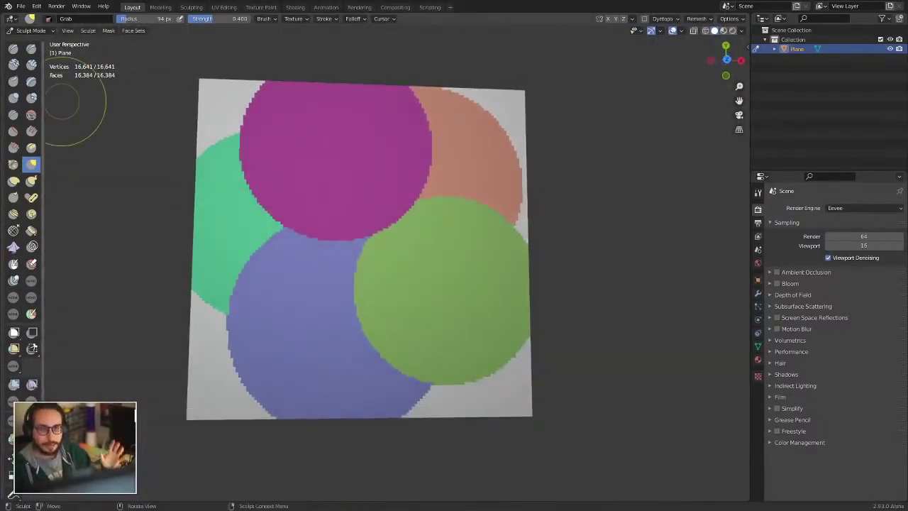
- Open demo_pose_origin_cylinder.blend from the Expand folder without saving the current file
left_click(22, 10)
left_click(78, 28)
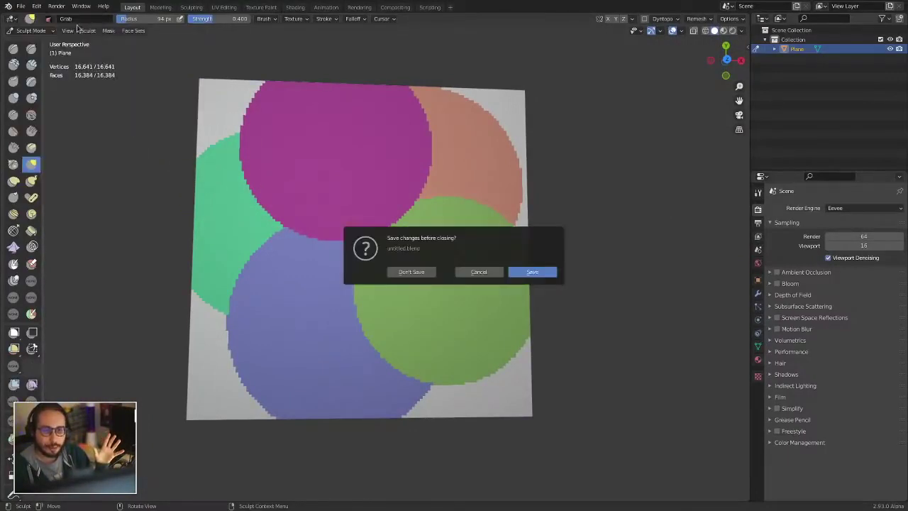
left_click(411, 272)
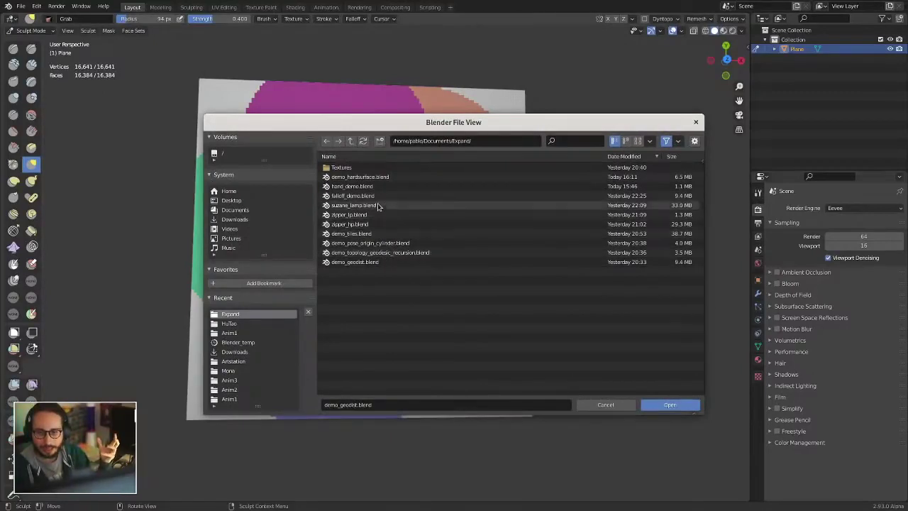
double_click(371, 243)
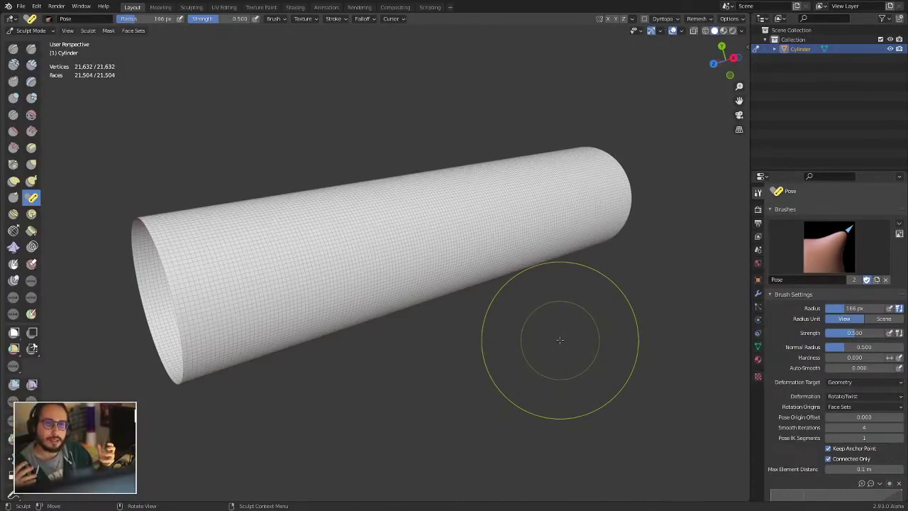
- Set the Pose brush's Rotation Origins to Topology, enlarge its radius to 452 px and inspect the pose origin along the cylinder
left_click(839, 408)
left_click(851, 416)
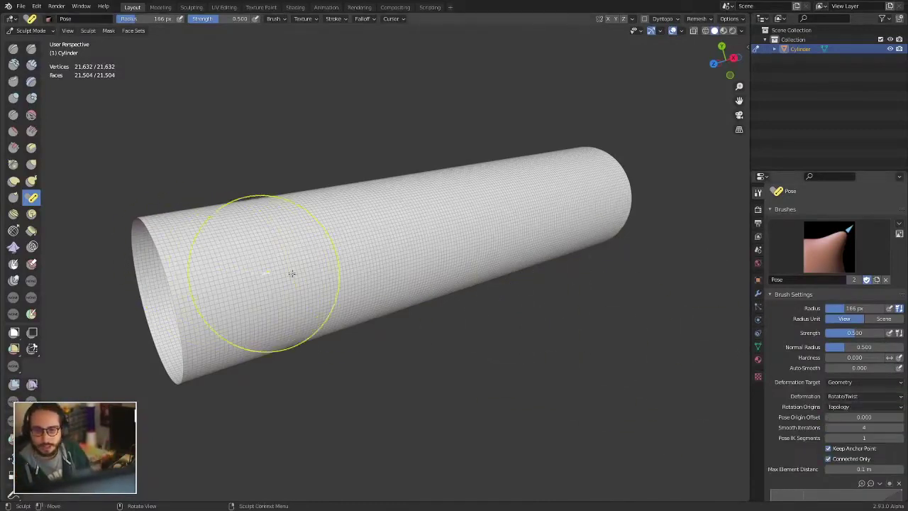
key("f")
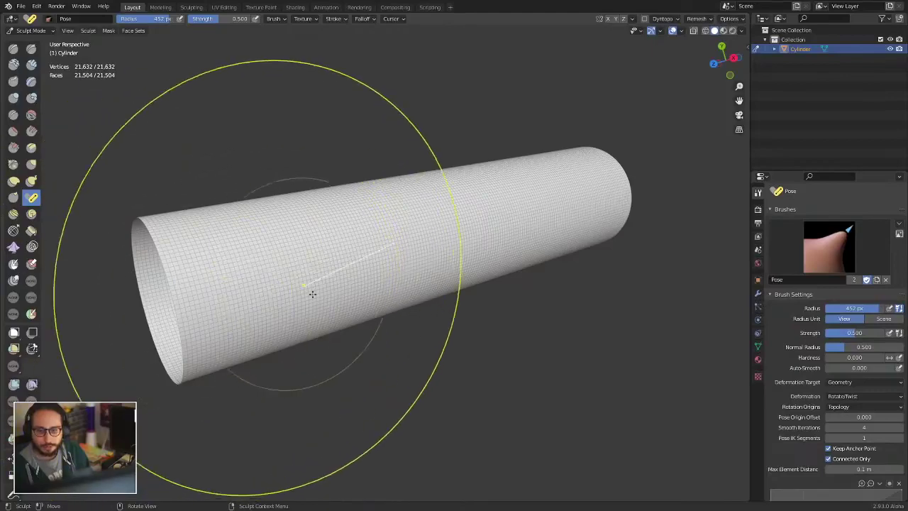
mouse_move(312, 294)
middle_mouse_down()
mouse_move(229, 325)
mouse_move(243, 333)
middle_mouse_up()
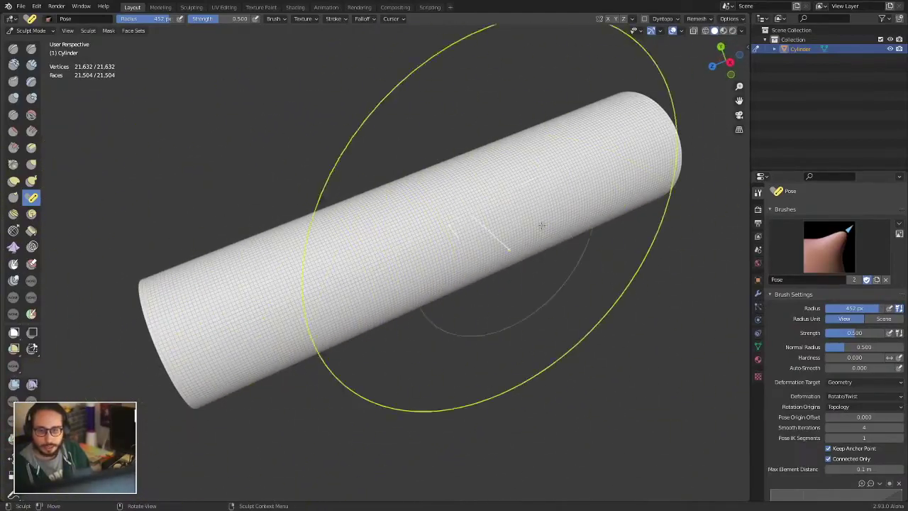
middle_click_drag(376, 339, 471, 279)
- Set the Pose brush's Rotation Origins to Face Sets, keeping the Rotate/Twist deformation
left_click(861, 396)
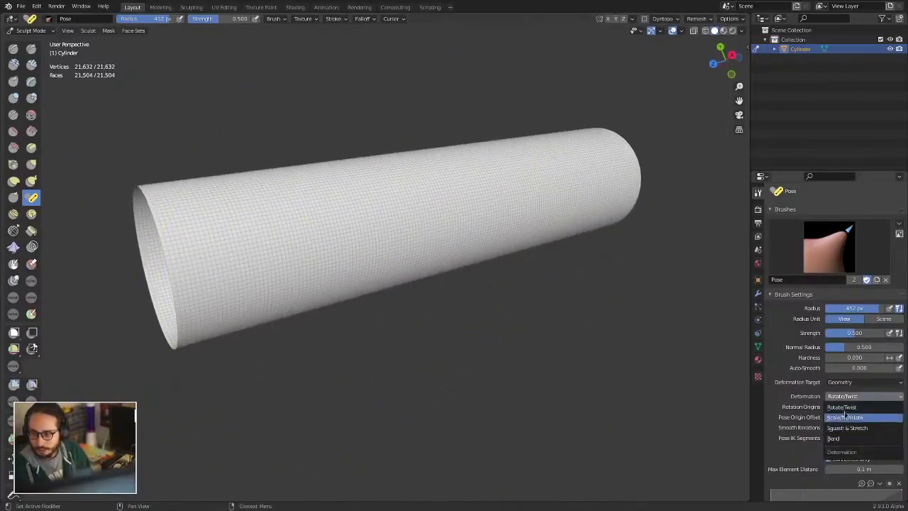
left_click(842, 406)
left_click(843, 397)
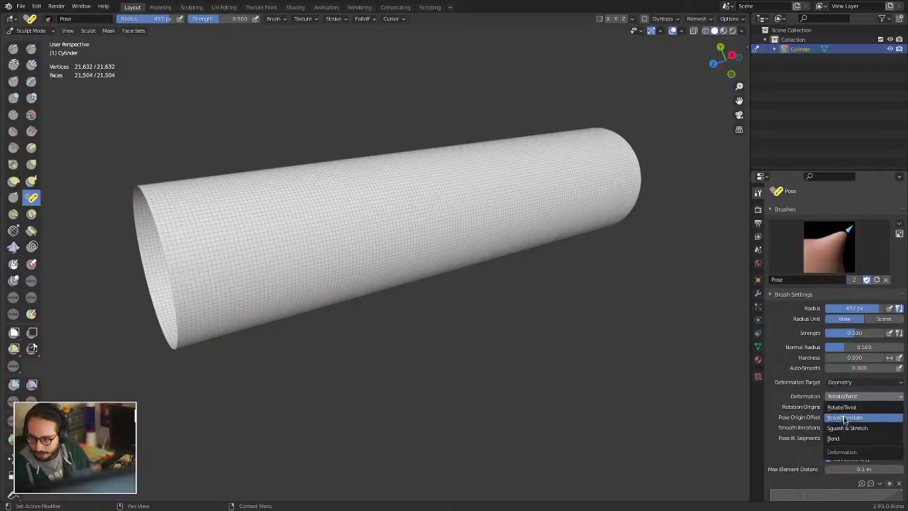
left_click(843, 408)
left_click(843, 428)
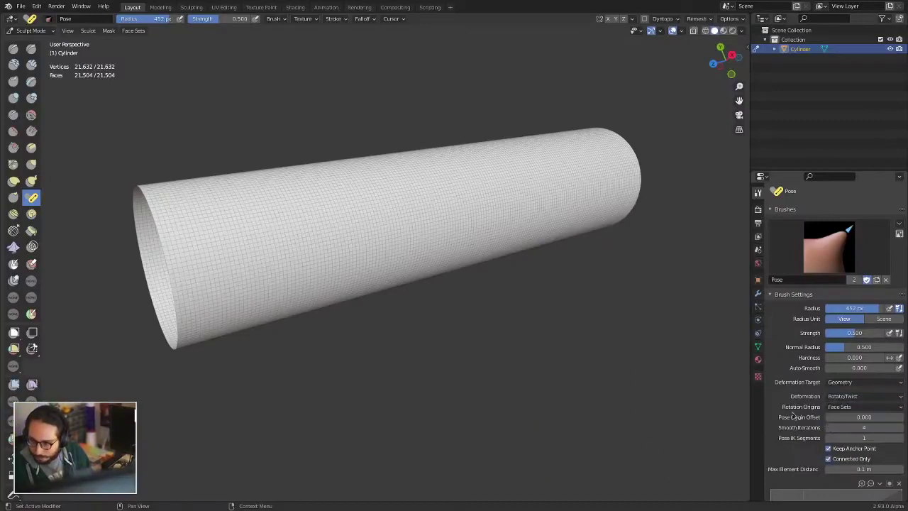
- Expand a new face set from the cylinder's open end over most of its length, leaving only the far end uncovered
middle_click_drag(454, 301, 369, 263)
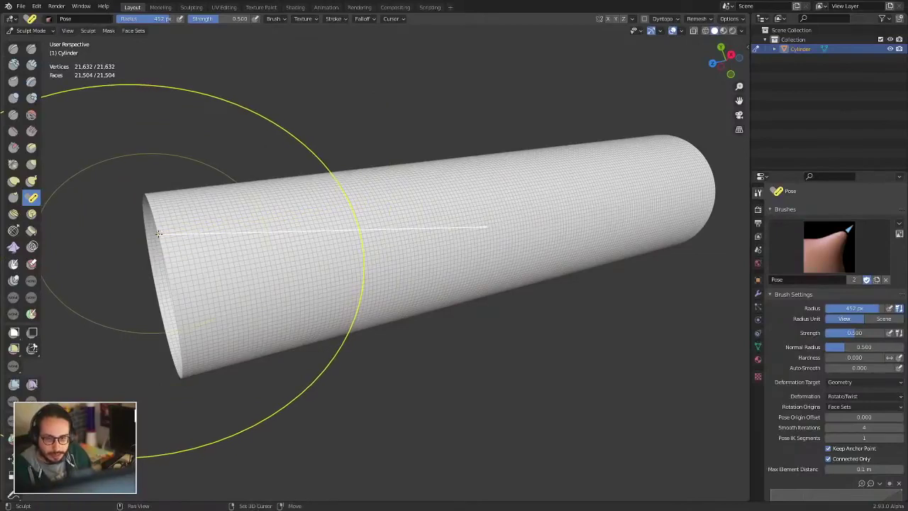
key("shift+w")
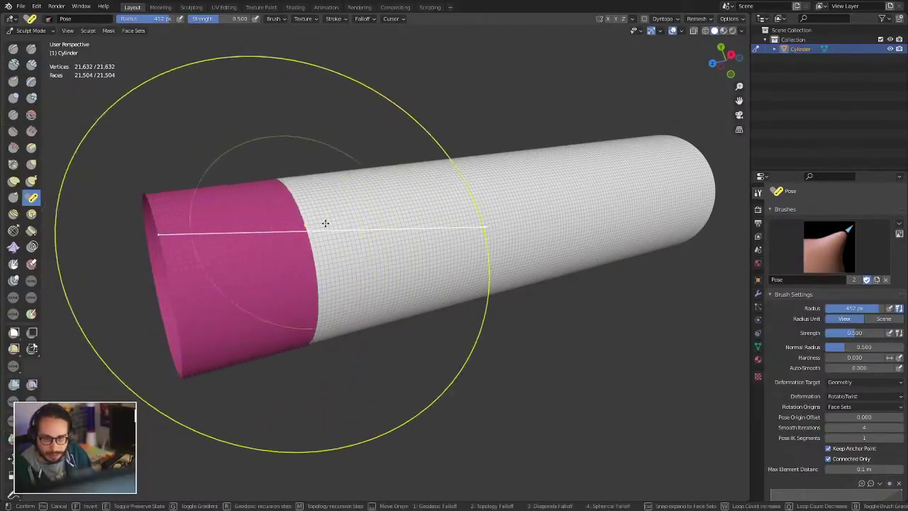
left_click(629, 187)
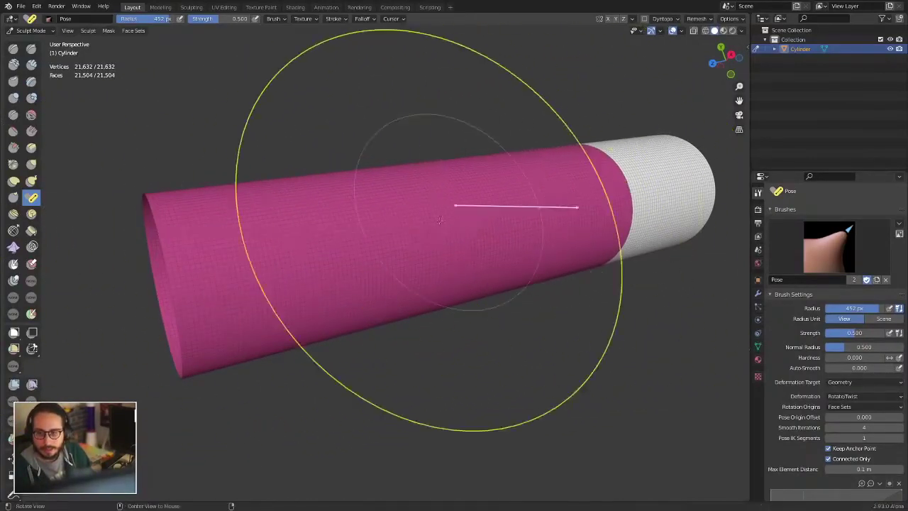
- Try rotating the magenta part of the cylinder about its face set border with the Pose brush, undoing each stroke
middle_click_drag(358, 278, 327, 325)
scroll(327, 326, "down", 2)
mouse_move(255, 304)
left_mouse_down()
mouse_move(231, 216)
mouse_move(572, 248)
mouse_move(284, 287)
mouse_move(490, 398)
mouse_move(305, 329)
mouse_move(502, 397)
mouse_move(259, 328)
left_mouse_up()
key("ctrl+z")
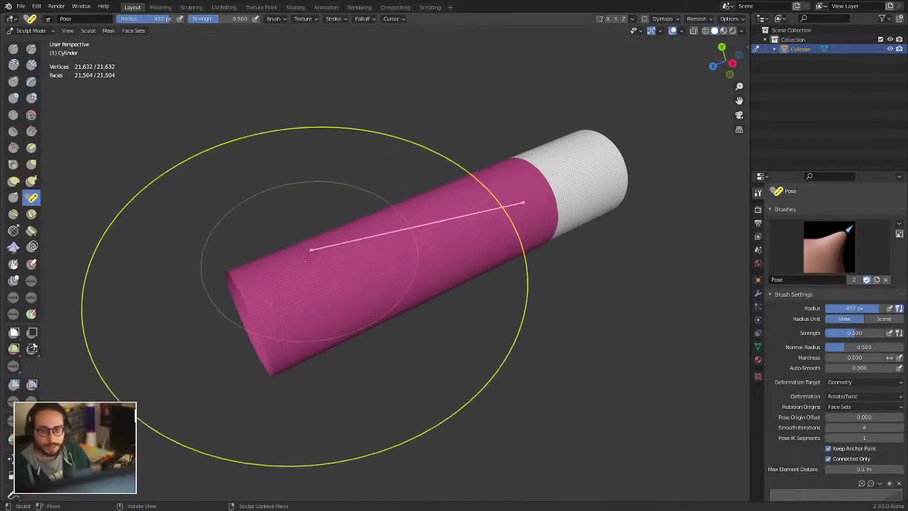
mouse_move(313, 248)
left_mouse_down()
mouse_move(270, 340)
mouse_move(433, 454)
mouse_move(182, 224)
mouse_move(328, 298)
left_mouse_up()
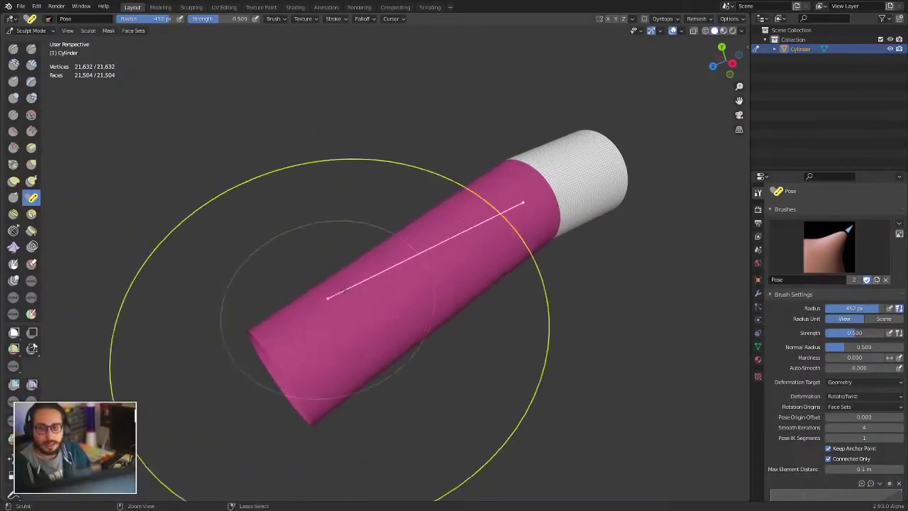
key("ctrl+z")
- Expand a face set from the cylinder's near end almost to the far end and bend it downward with the Pose brush
middle_click_drag(420, 245, 388, 265, "shift")
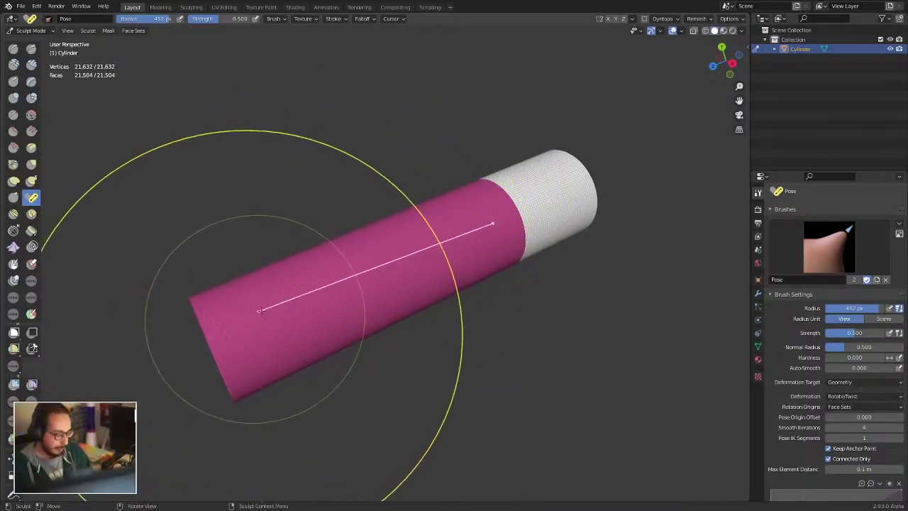
key("shift+w")
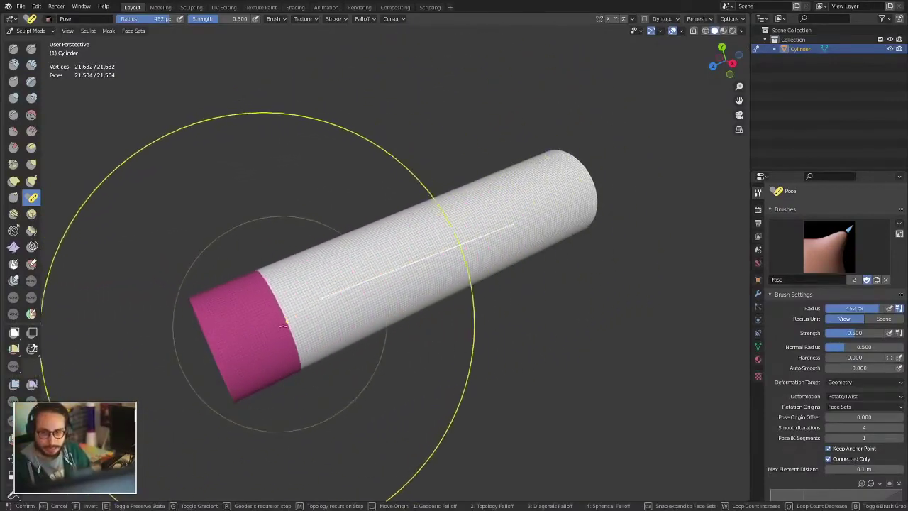
left_click(540, 217)
left_click_drag(226, 323, 292, 432)
- Expand a short face set at the lower end of the bent cylinder and set the Pose brush radius to 69 px
key("shift+w")
left_click(336, 405)
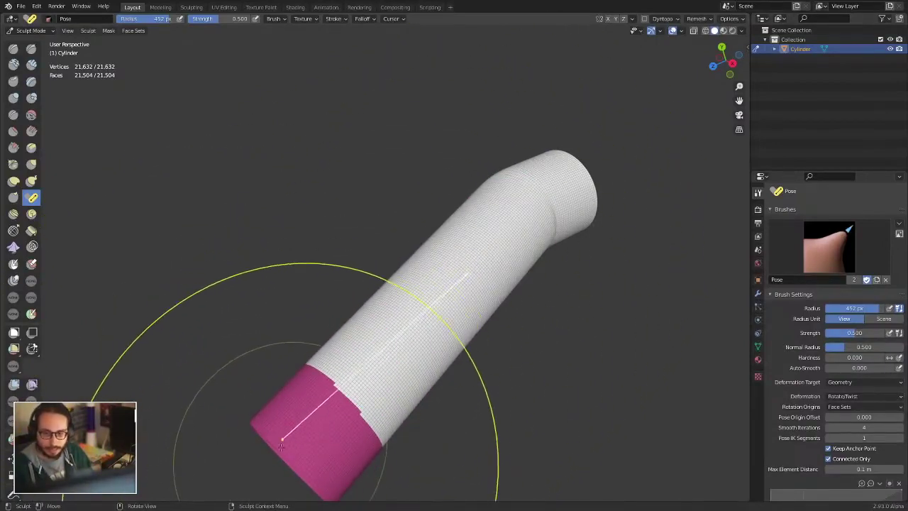
key("f")
left_click(176, 402)
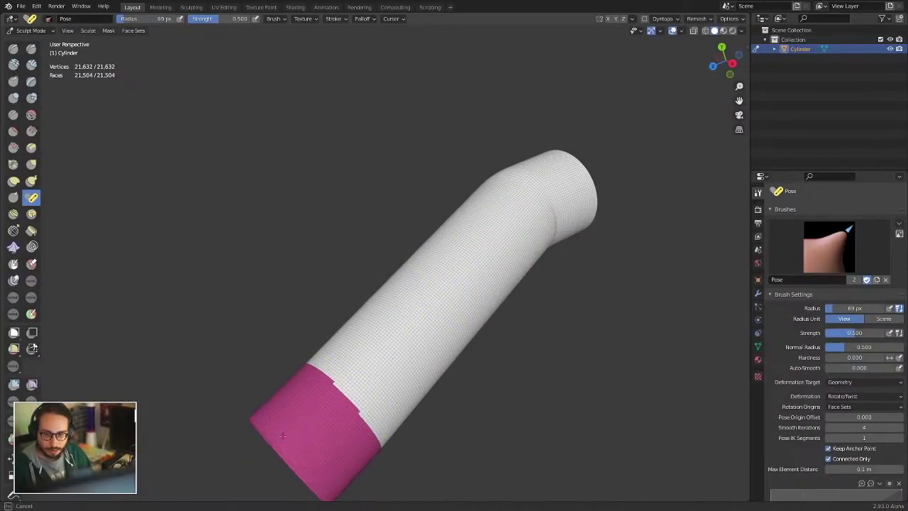
- Repeatedly expand face sets along the cylinder's lower part and rotate each magenta section with the Pose brush to add bends
left_click_drag(282, 436, 223, 356)
key("alt+shift+w")
left_click(468, 259)
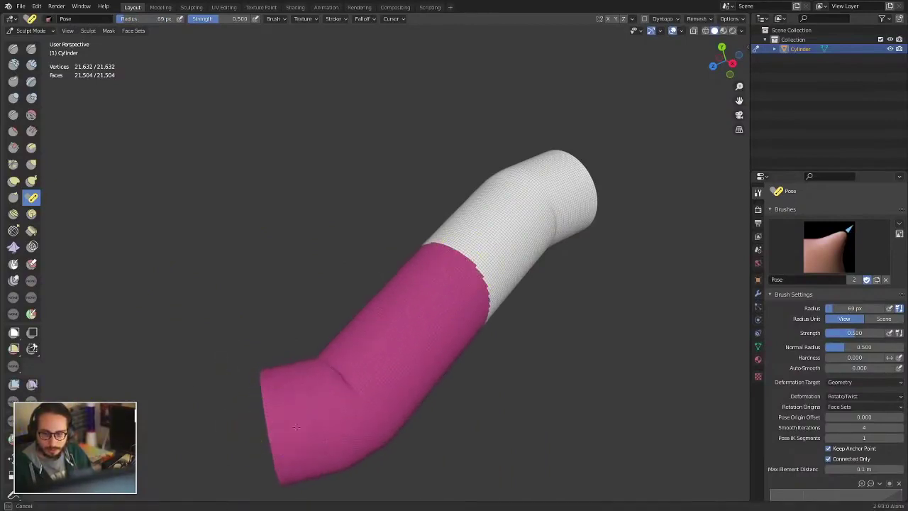
mouse_move(296, 426)
left_mouse_down()
mouse_move(425, 497)
mouse_move(228, 230)
mouse_move(213, 318)
mouse_move(270, 444)
left_mouse_up()
key("alt+shift+w")
left_click(387, 269)
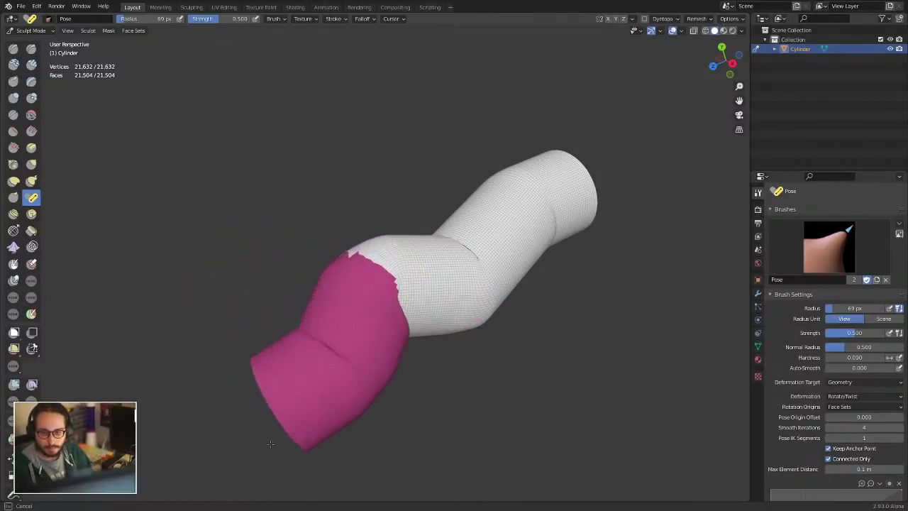
scroll(383, 355, "down", 2)
scroll(372, 319, "up", 1)
mouse_move(369, 287)
middle_mouse_down()
mouse_move(316, 287)
mouse_move(362, 286)
mouse_move(359, 256)
middle_mouse_up()
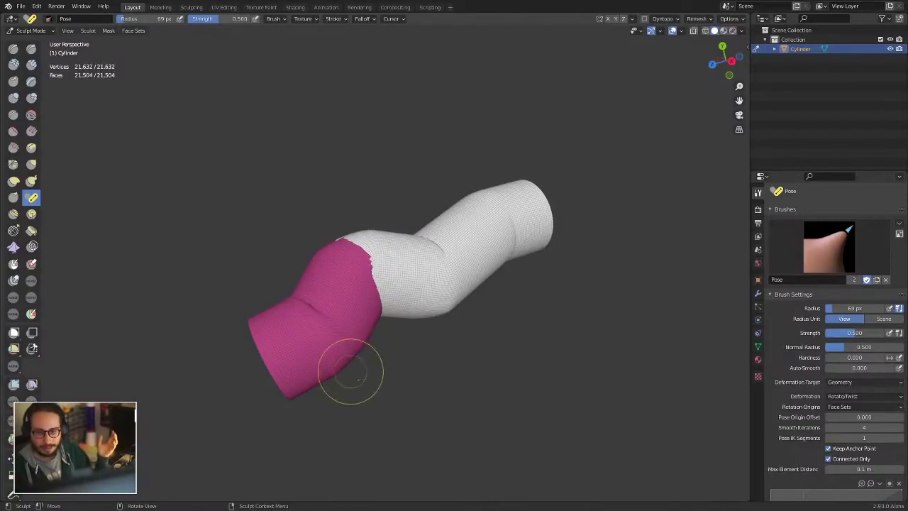
- Undo the Pose strokes and face set changes until the cylinder is straight
key("ctrl+z")
key("ctrl+z")
key("ctrl+z")
key("ctrl+z")
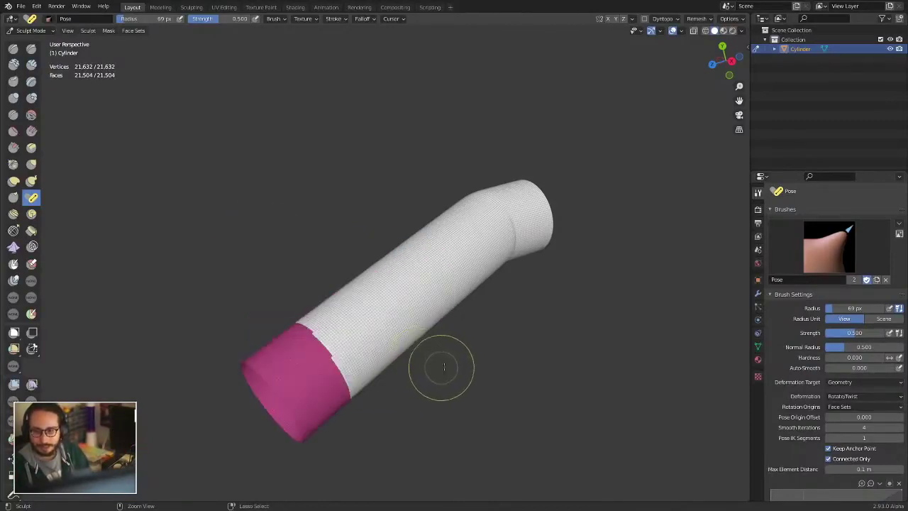
- Set the Pose brush's deformation to Bend
middle_click_drag(474, 310, 447, 288, "alt")
middle_click_drag(447, 288, 434, 379, "shift")
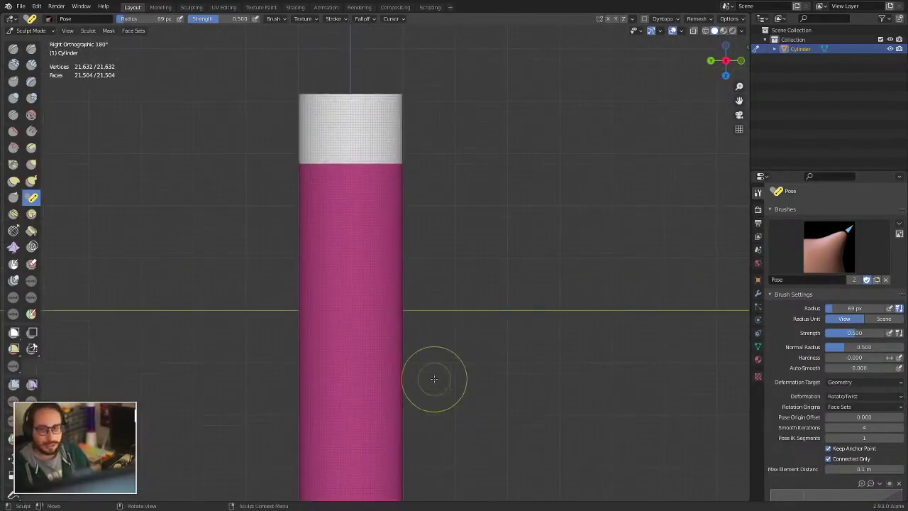
middle_click_drag(479, 314, 496, 236, "shift")
middle_click_drag(496, 236, 514, 259, "ctrl")
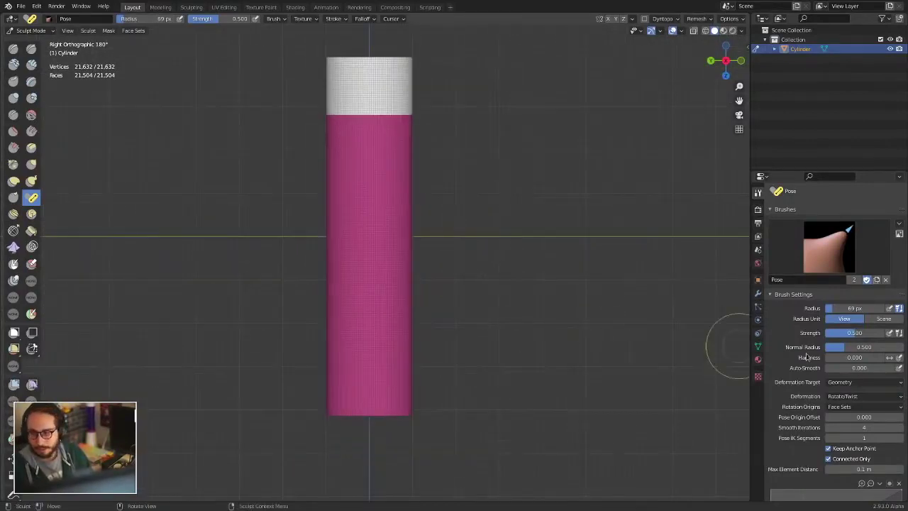
left_click(850, 396)
left_click(840, 398)
left_click(842, 397)
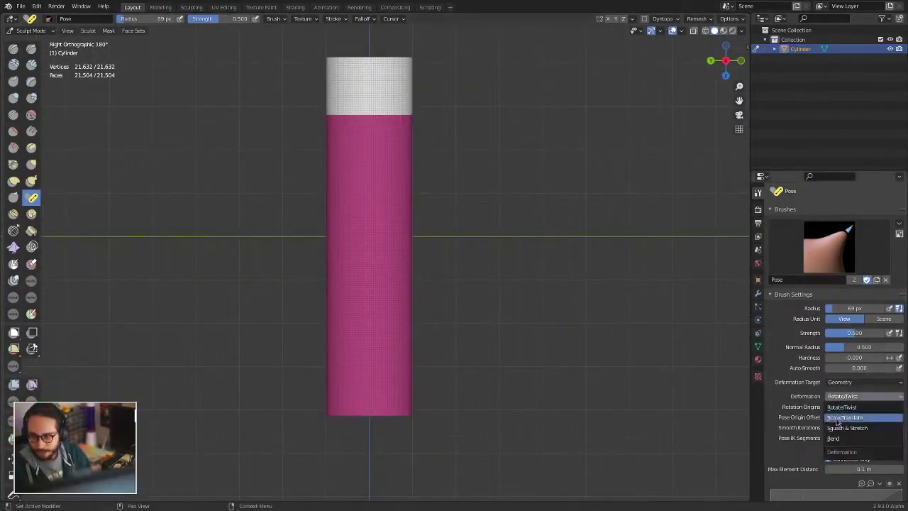
left_click(836, 439)
- Set the Pose brush radius to 259 px and bend the cylinder's magenta section sideways into a smooth curve
middle_click_drag(454, 347, 428, 355, "shift")
key("f")
left_click(407, 364)
mouse_move(352, 395)
left_mouse_down()
mouse_move(337, 387)
mouse_move(426, 369)
mouse_move(602, 276)
mouse_move(589, 286)
left_mouse_up()
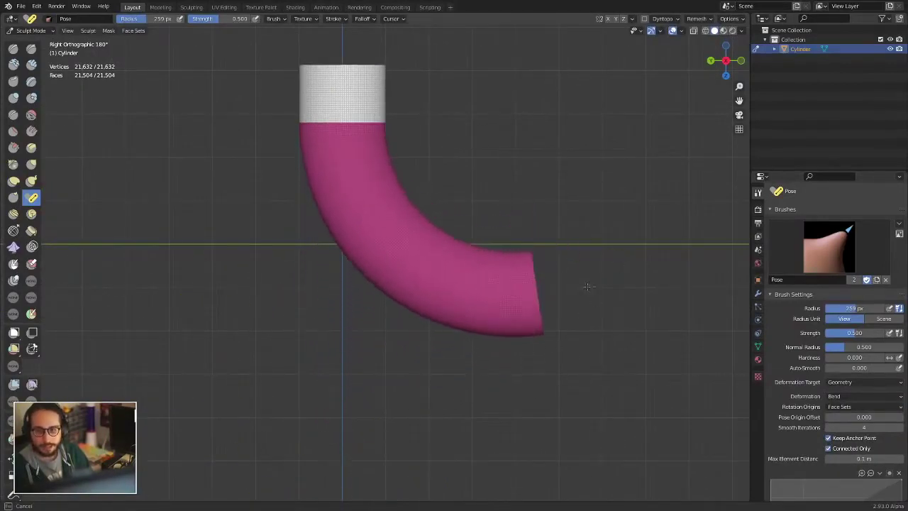
- Expand a face set over the cylinder's lower half and bend it back downward with a 181 px Pose brush radius
key("shift+w")
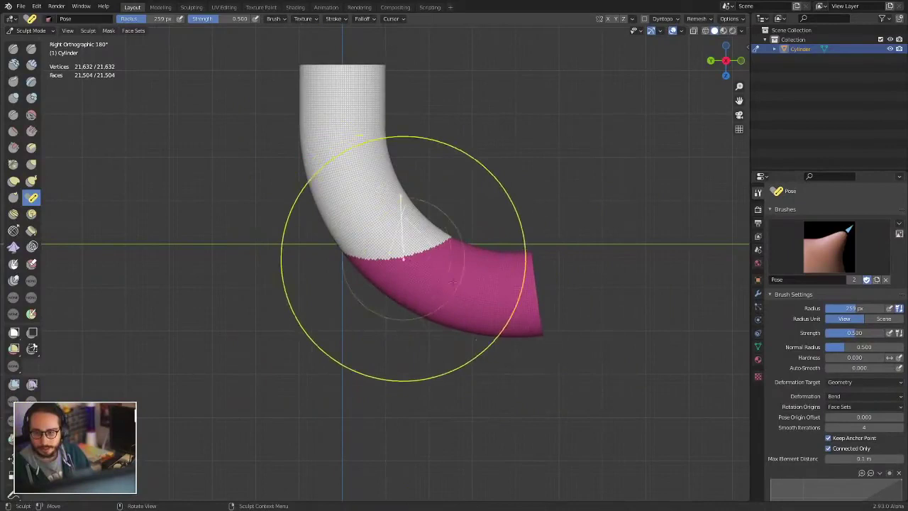
key("f")
left_click(489, 303)
mouse_move(490, 303)
left_mouse_down()
mouse_move(376, 376)
mouse_move(336, 373)
left_mouse_up()
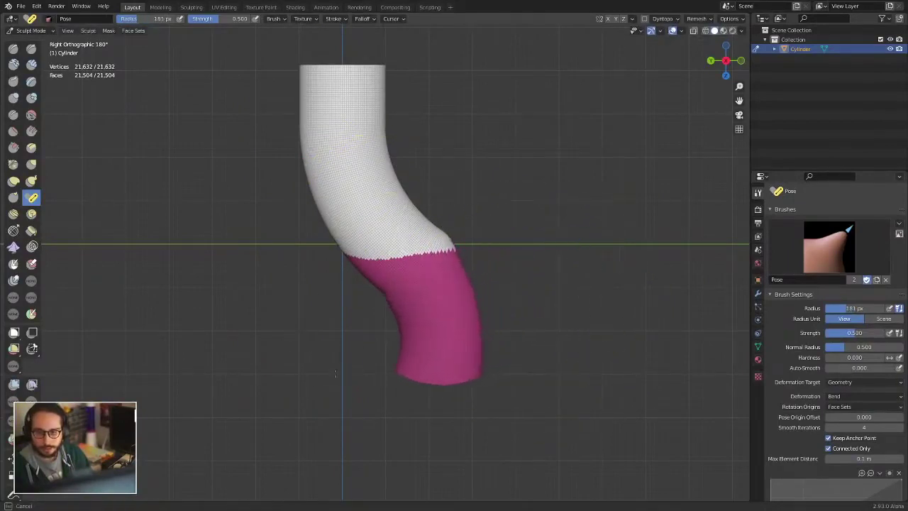
- Expand a face set that leaves only the cylinder's upper end uncovered, and bend that white end sideways with a 65 px Pose brush
middle_click_drag(338, 89, 355, 259, "shift")
key("alt+shift+w")
left_click(360, 282)
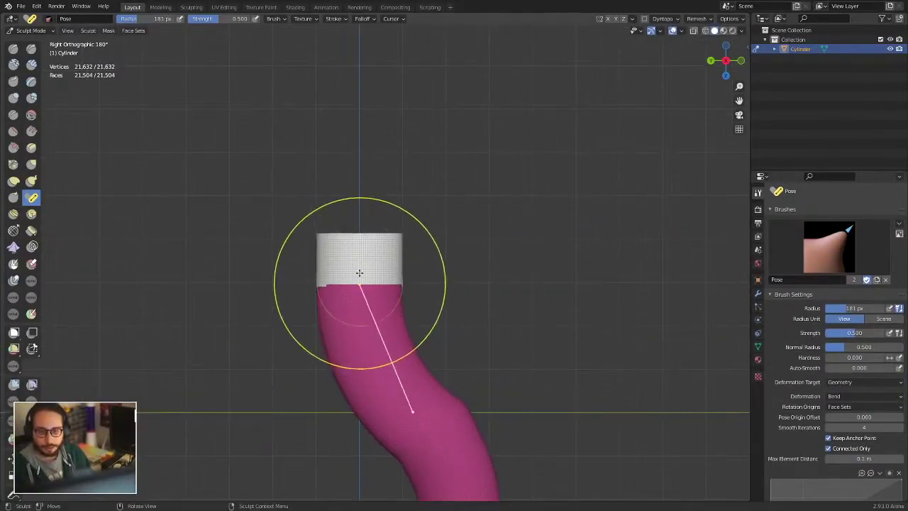
key("f")
left_click(352, 243)
key("f")
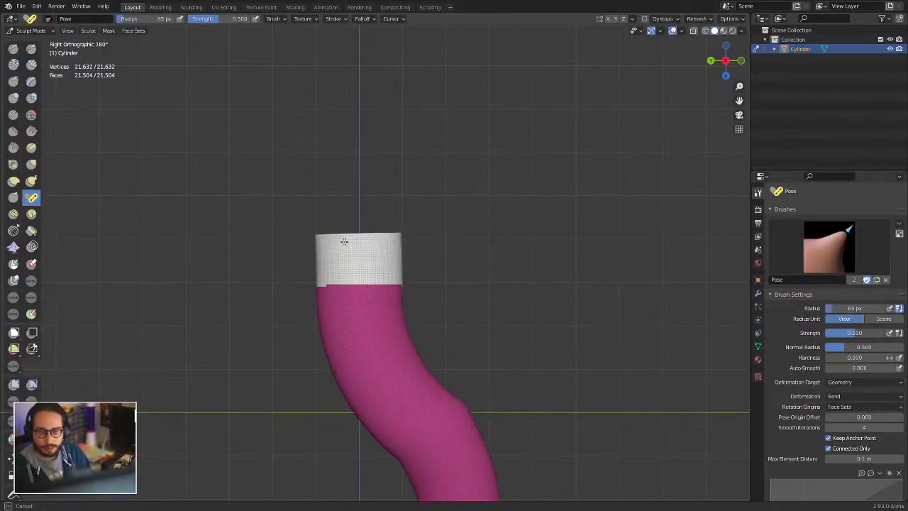
middle_click_drag(330, 373, 348, 233, "ctrl")
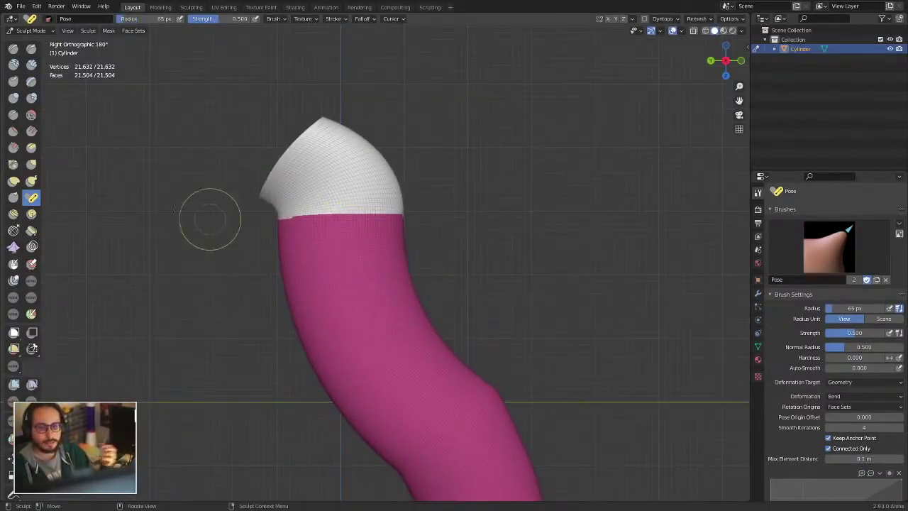
- Open hand_demo.blend from the Expand folder without saving the changes to the cylinder file
left_click(21, 7)
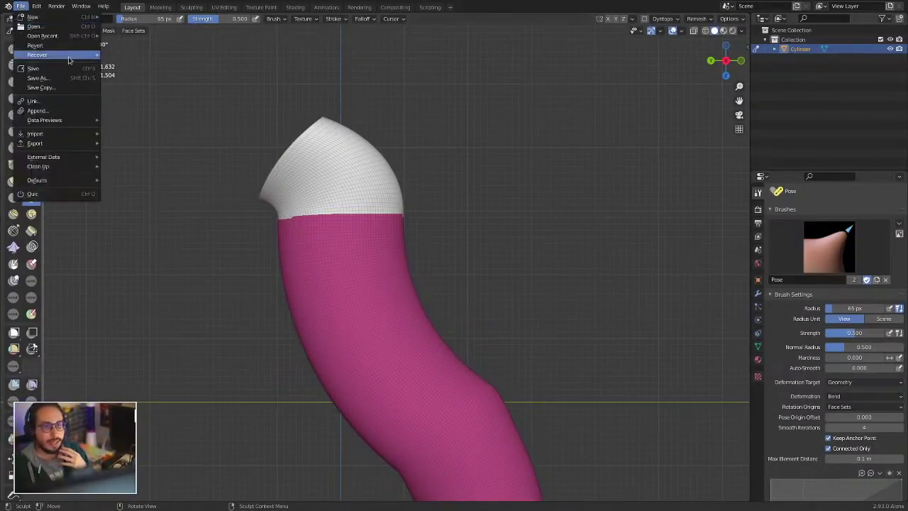
mouse_move(86, 36)
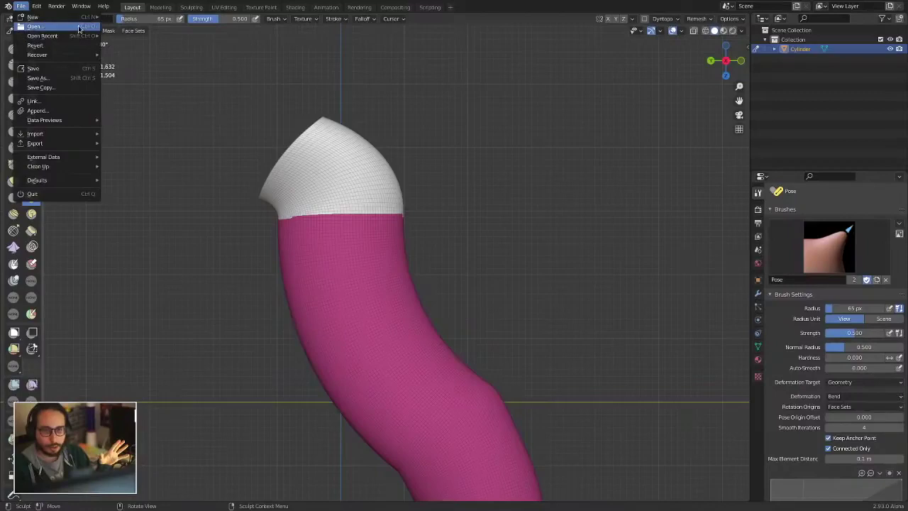
left_click(140, 73)
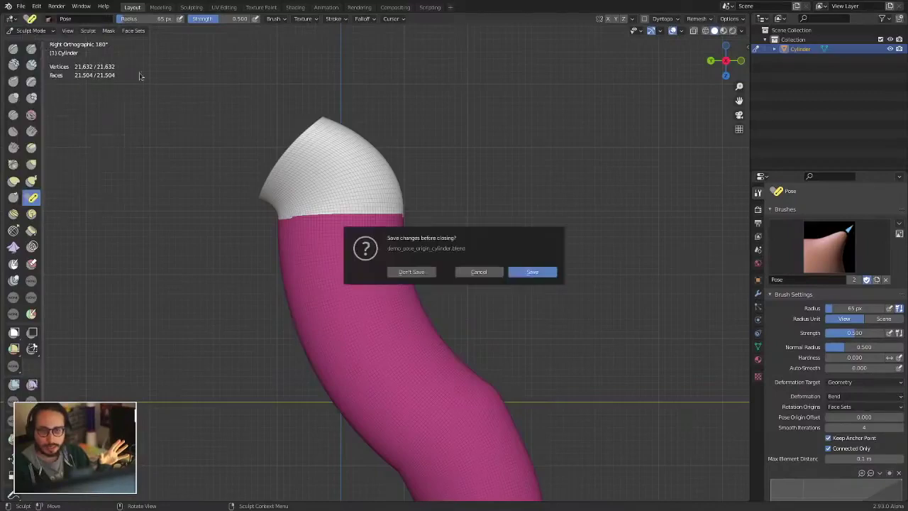
left_click(410, 273)
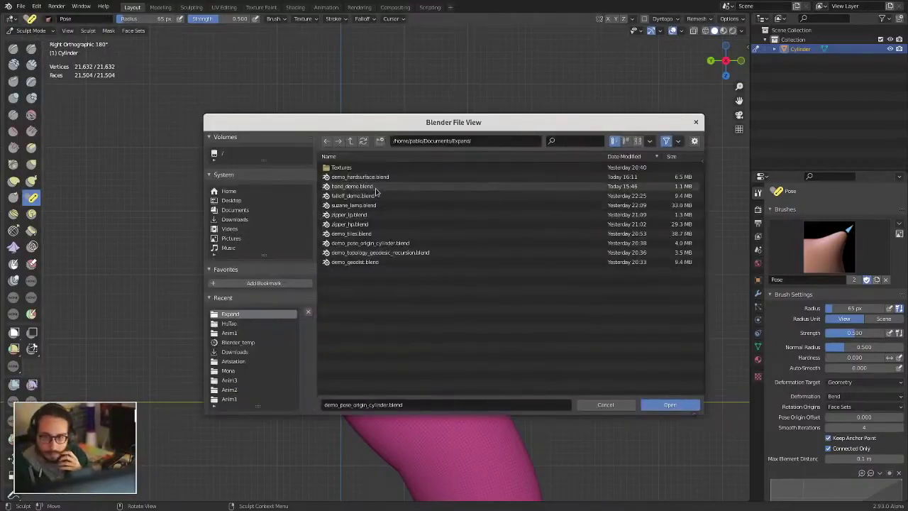
double_click(352, 187)
- Choose the Pose brush for the hand, inspect its mesh topology in Edit Mode and return to Sculpt Mode
mouse_move(379, 239)
middle_mouse_down()
mouse_move(389, 310)
mouse_move(371, 256)
middle_mouse_up()
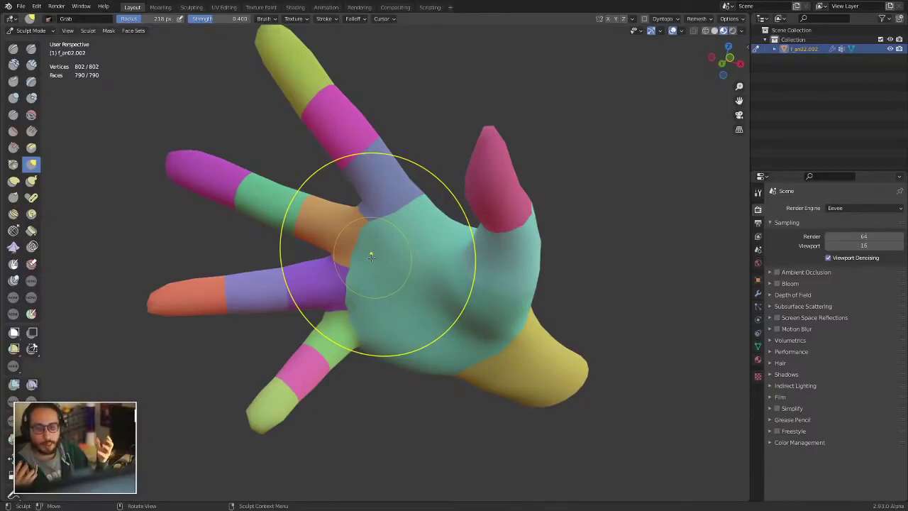
left_click(31, 199)
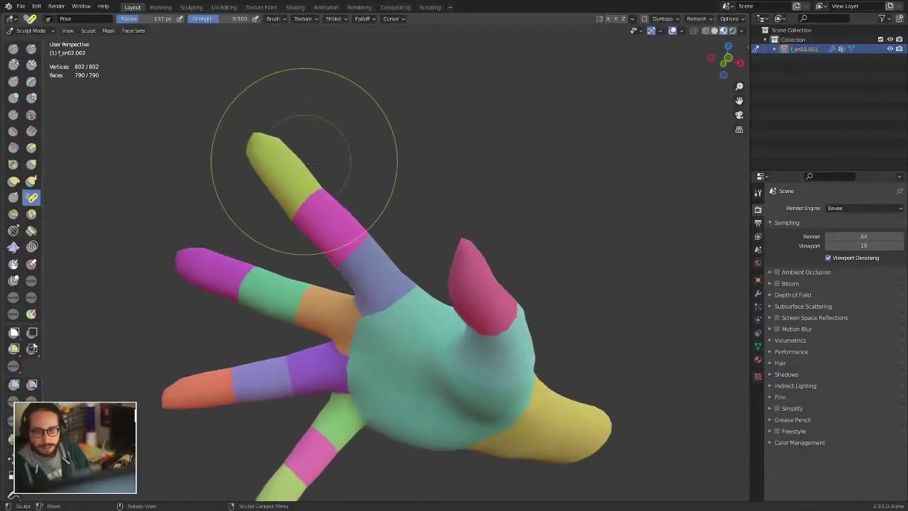
key("Tab")
mouse_move(310, 162)
middle_mouse_down()
mouse_move(421, 207)
mouse_move(428, 158)
mouse_move(464, 180)
mouse_move(259, 300)
mouse_move(387, 274)
mouse_move(256, 178)
mouse_move(182, 95)
mouse_move(121, 130)
mouse_move(389, 215)
middle_mouse_up()
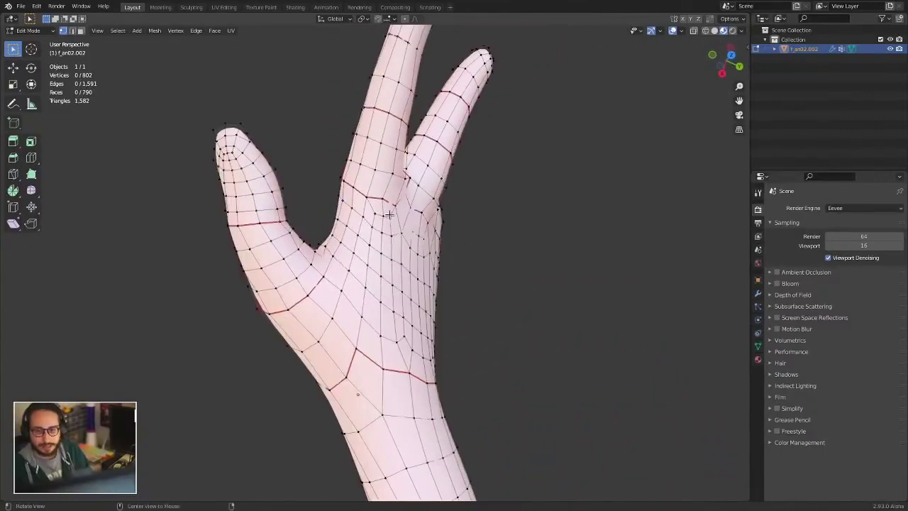
key("ctrl+Tab")
left_click(320, 219)
mouse_move(305, 283)
middle_mouse_down()
mouse_move(540, 232)
mouse_move(214, 369)
mouse_move(298, 354)
mouse_move(450, 277)
mouse_move(448, 266)
mouse_move(489, 252)
middle_mouse_up()
scroll(454, 246, "up", 3)
- Remove the Subdivision modifier from the hand
left_click(758, 295)
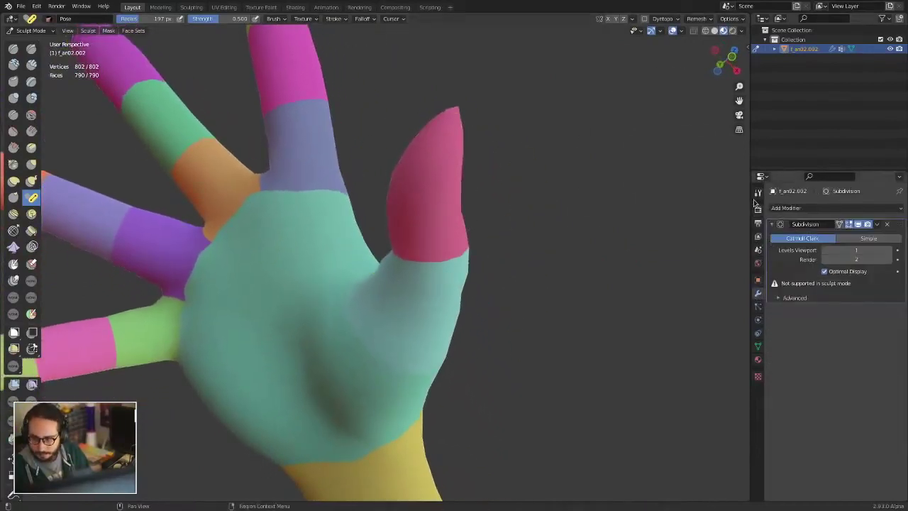
left_click(758, 210)
left_click(758, 293)
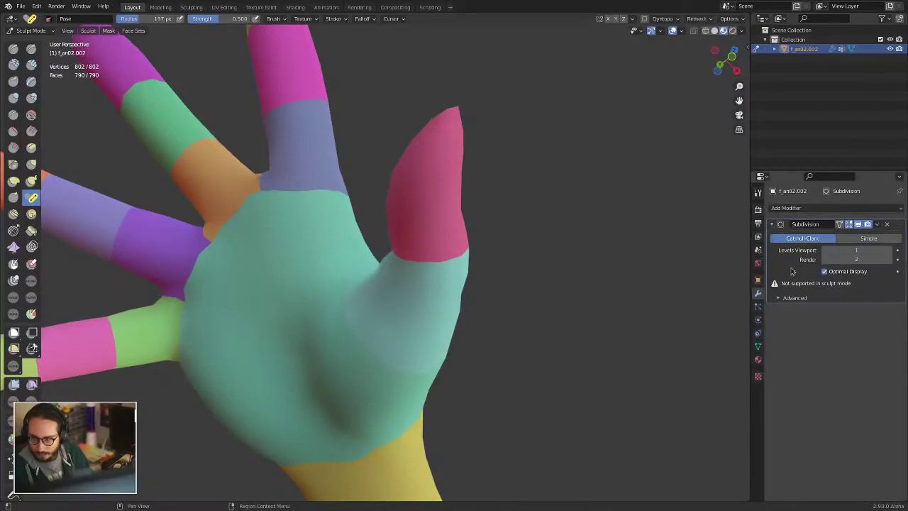
left_click(888, 223)
left_click_drag(751, 190, 753, 190)
- Set the Pose brush's deformation to Rotate/Twist
left_click(760, 194)
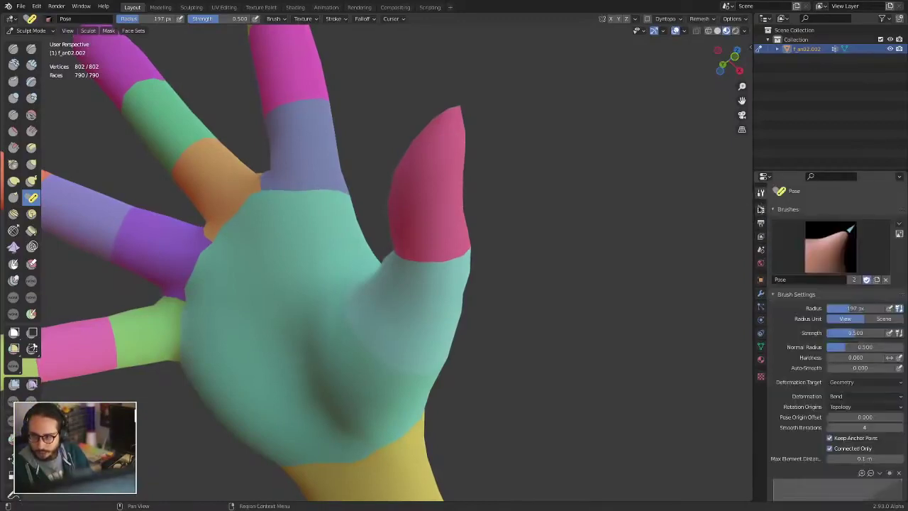
left_click(761, 210)
left_click(759, 196)
left_click(844, 396)
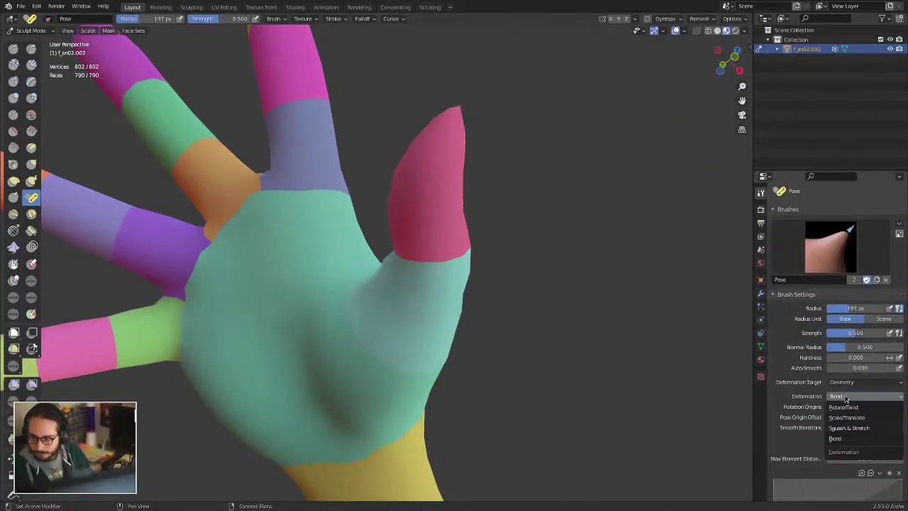
left_click(844, 406)
- Rotate the thumb with Topology rotation origins, enlarging the Pose brush radius to 410 px for the second stroke
middle_click_drag(546, 270, 522, 261)
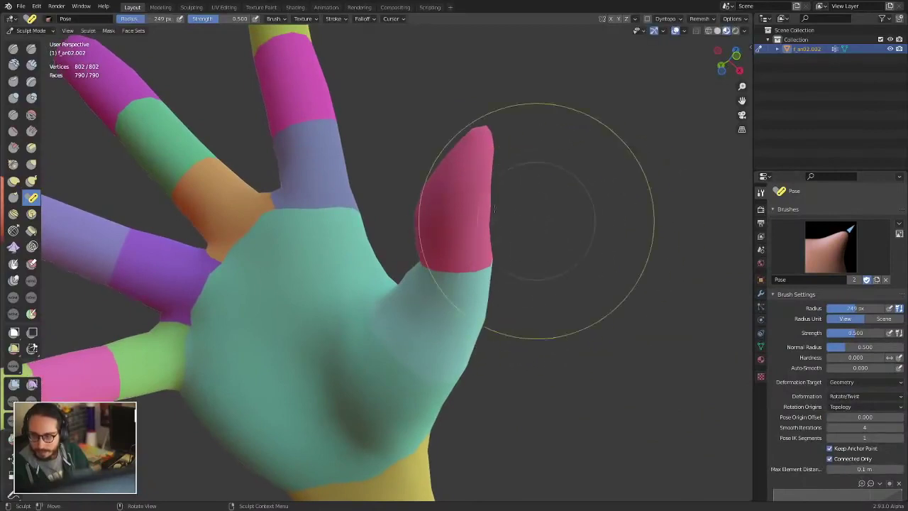
mouse_move(474, 170)
left_mouse_down()
mouse_move(509, 178)
mouse_move(440, 160)
mouse_move(489, 152)
mouse_move(498, 182)
mouse_move(445, 161)
mouse_move(455, 173)
mouse_move(498, 170)
mouse_move(480, 163)
mouse_move(505, 176)
left_mouse_up()
key("f")
left_click(530, 211)
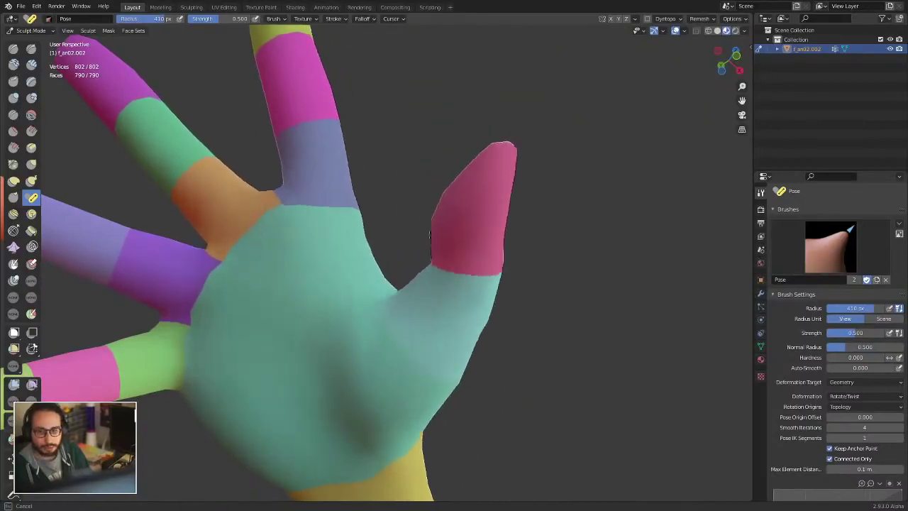
left_click_drag(430, 235, 462, 206)
- Set the Pose brush's rotation origins to Face Sets
left_click(859, 408)
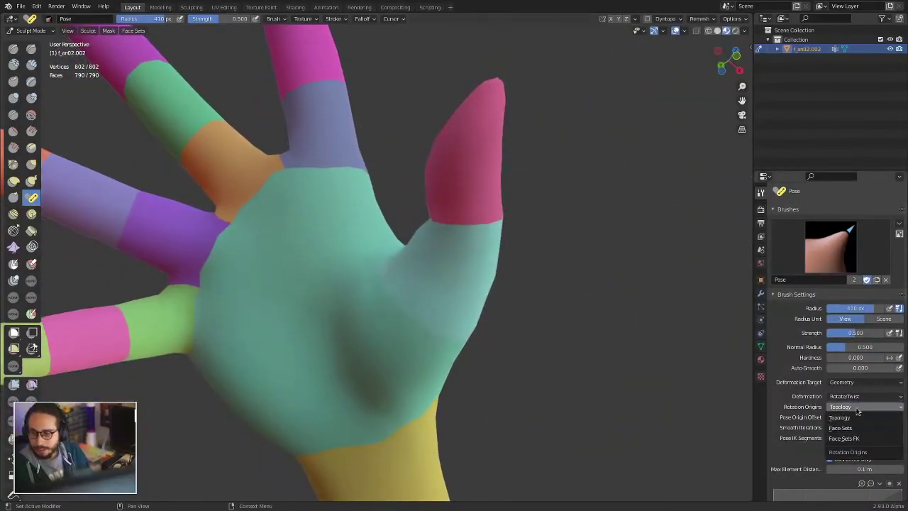
left_click(846, 430)
scroll(462, 196, "down", 1)
middle_click_drag(461, 197, 442, 234)
scroll(441, 235, "up", 2)
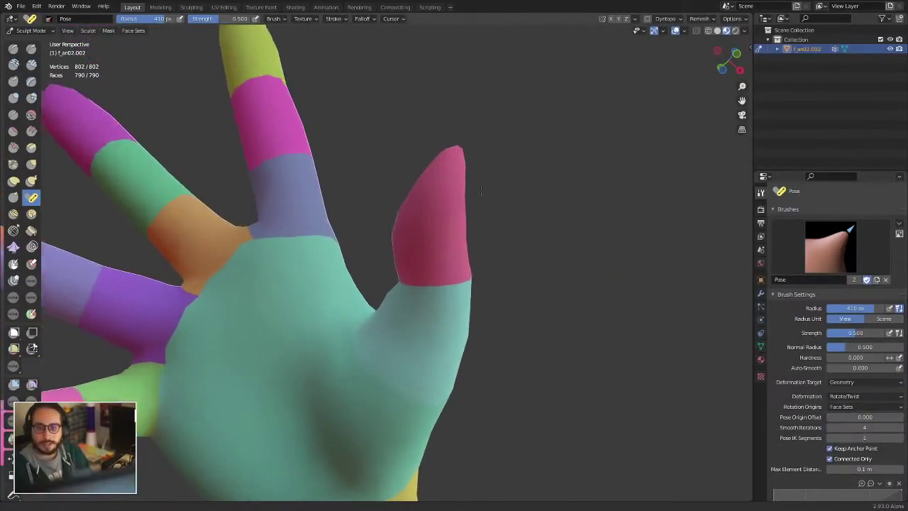
- Set the Pose brush radius to 217 px and rotate the thumb's red tip segment
key("f")
left_click(419, 178)
key("f")
left_click(397, 180)
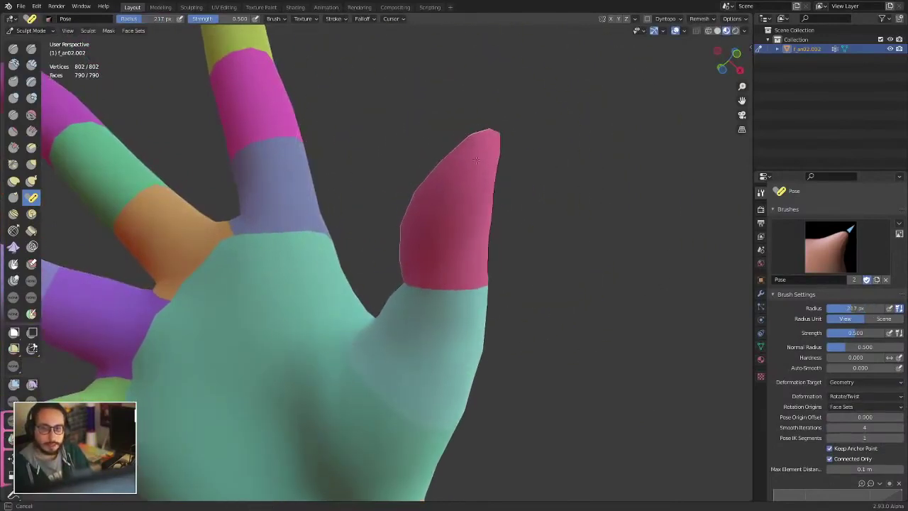
mouse_move(476, 160)
left_mouse_down()
mouse_move(543, 202)
mouse_move(517, 177)
mouse_move(367, 156)
mouse_move(461, 154)
mouse_move(525, 199)
mouse_move(582, 205)
mouse_move(433, 206)
mouse_move(468, 236)
mouse_move(418, 191)
mouse_move(521, 213)
mouse_move(469, 180)
left_mouse_up()
- Set the Pose brush radius to 346 px and rotate the thumb from its tip
key("f")
left_click(557, 163)
middle_click_drag(469, 180, 454, 205)
middle_click_drag(454, 205, 443, 253, "ctrl")
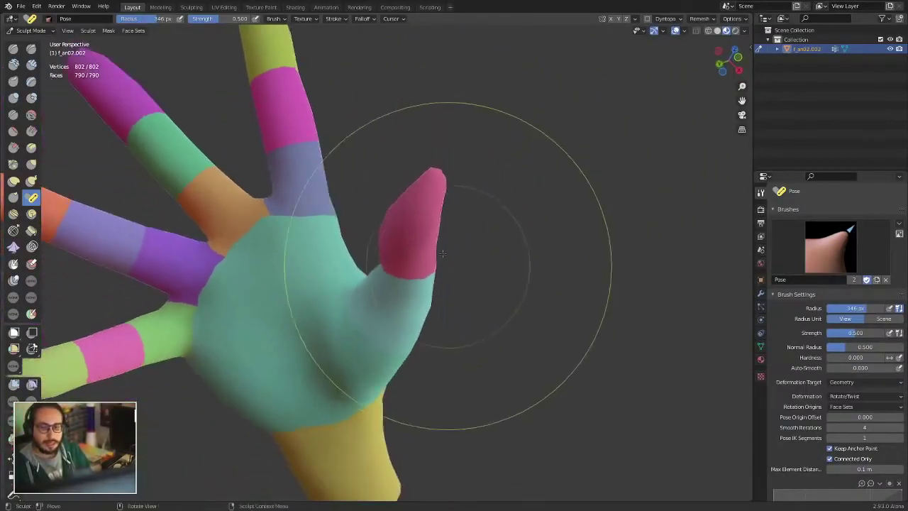
mouse_move(441, 253)
left_mouse_down()
mouse_move(403, 228)
mouse_move(433, 204)
left_mouse_up()
- Pose the little finger from its tip with the Pose brush and readjust the brush radius
mouse_move(433, 205)
middle_mouse_down()
mouse_move(415, 210)
mouse_move(646, 213)
mouse_move(667, 170)
middle_mouse_up()
middle_click_drag(667, 170, 660, 121, "ctrl")
mouse_move(260, 353)
left_mouse_down()
mouse_move(317, 398)
mouse_move(257, 344)
mouse_move(247, 323)
mouse_move(278, 382)
mouse_move(252, 344)
left_mouse_up()
key("f")
left_click(269, 355)
key("f")
left_click(232, 363)
- Set the Pose brush radius to 345 px and rotate the ring finger, adding further pose strokes on the fingers
key("f")
left_click(369, 206)
left_click_drag(250, 148, 285, 86)
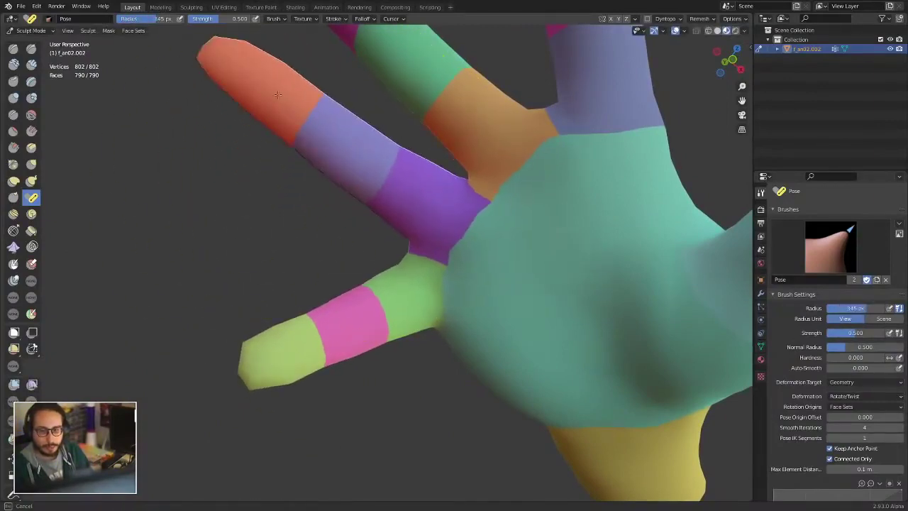
mouse_move(314, 81)
middle_mouse_down()
mouse_move(326, 86)
mouse_move(280, 240)
middle_mouse_up()
mouse_move(318, 144)
left_mouse_down()
mouse_move(281, 162)
mouse_move(285, 146)
left_mouse_up()
middle_click_drag(285, 146, 301, 298)
mouse_move(284, 130)
left_mouse_down()
mouse_move(274, 160)
mouse_move(284, 132)
left_mouse_up()
- Set the Pose brush radius to 140 px and rotate the thumb's red tip segment outward about its face set border
middle_click_drag(410, 169, 366, 250)
scroll(390, 156, "up", 5)
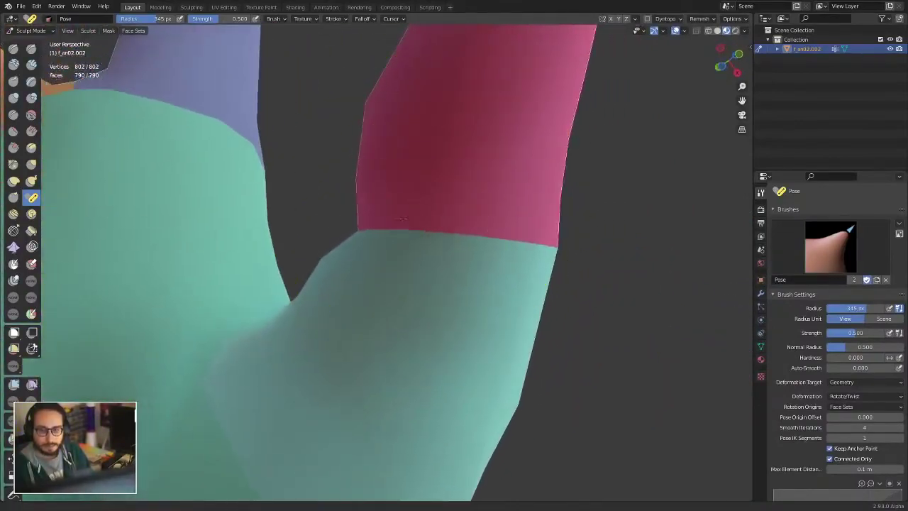
scroll(383, 241, "down", 5)
middle_click_drag(424, 180, 395, 220, "shift")
scroll(395, 220, "up", 1)
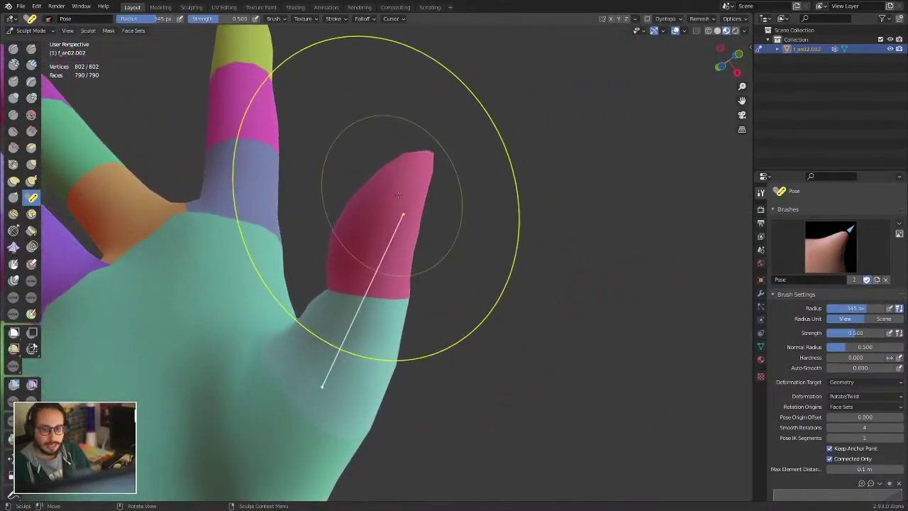
key("f")
left_click(414, 175)
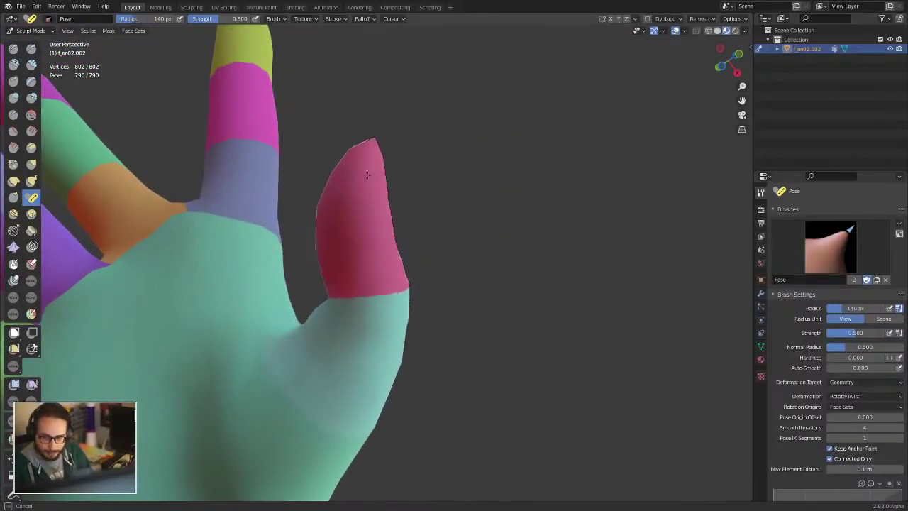
left_click_drag(367, 175, 484, 214)
mouse_move(311, 322)
middle_mouse_down()
mouse_move(374, 310)
mouse_move(383, 301)
mouse_move(363, 307)
mouse_move(388, 270)
middle_mouse_up()
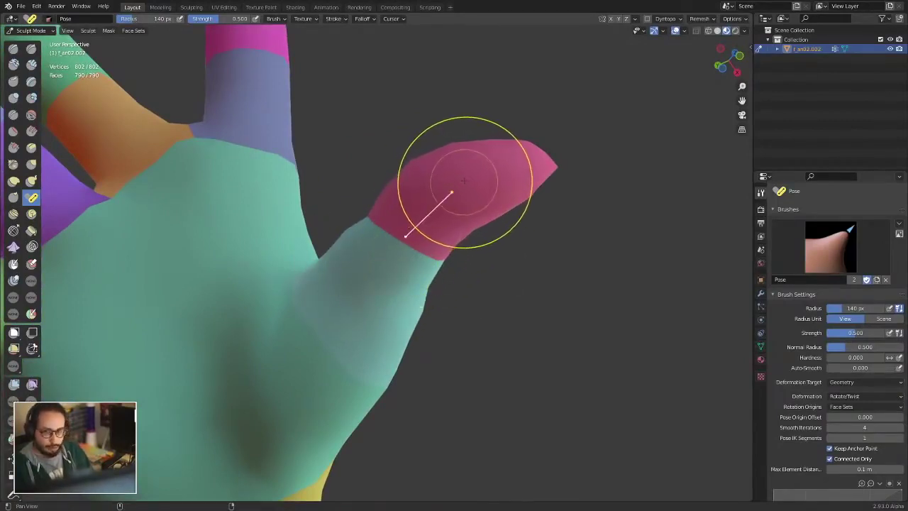
- Expand the thumb's red face set down to the thumb base and rotate the whole thumb using a 257 px Pose brush radius
key("shift+w")
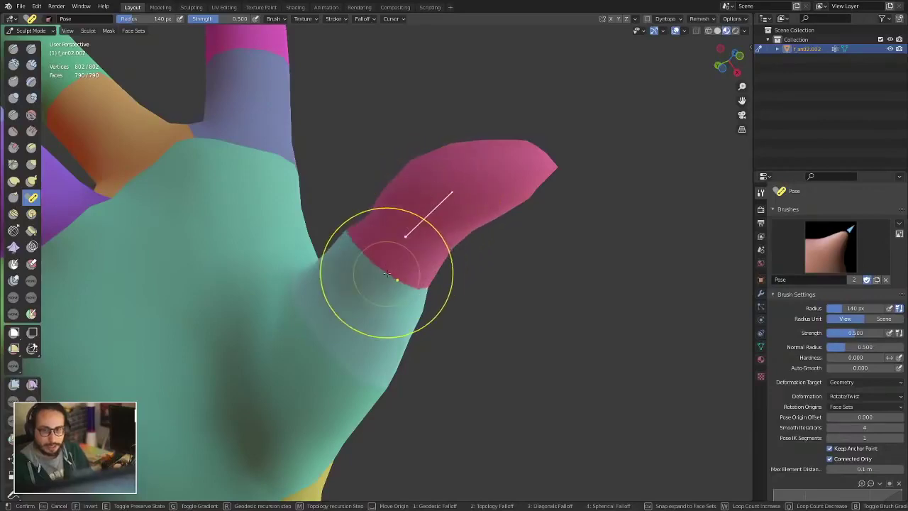
left_click(367, 383)
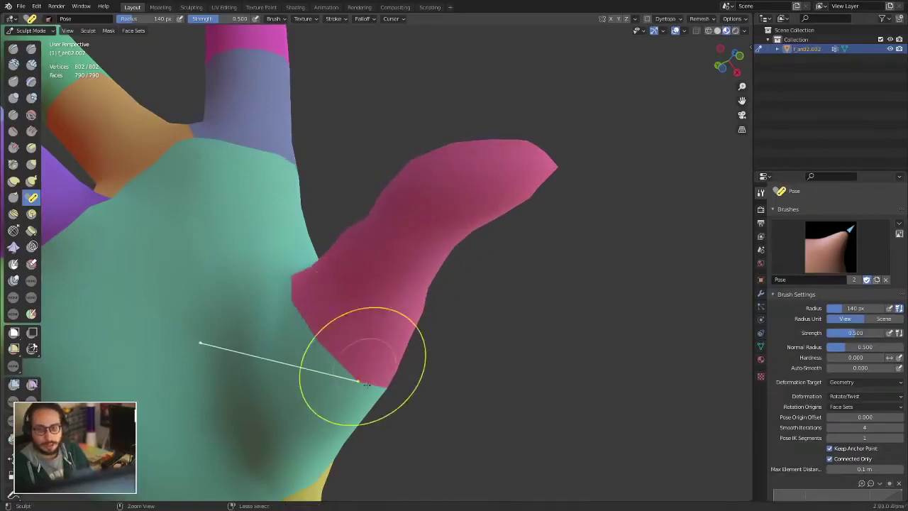
scroll(469, 257, "down", 1)
mouse_move(469, 257)
middle_mouse_down()
mouse_move(428, 318)
mouse_move(475, 232)
middle_mouse_up()
key("f")
left_click(525, 228)
mouse_move(490, 202)
left_mouse_down()
mouse_move(341, 186)
mouse_move(291, 291)
mouse_move(455, 220)
mouse_move(473, 267)
mouse_move(448, 213)
left_mouse_up()
- Expand the ring finger's orange tip face set over the middle segment, up to the purple base segment
scroll(444, 213, "down", 2)
middle_click_drag(426, 213, 628, 363, "shift")
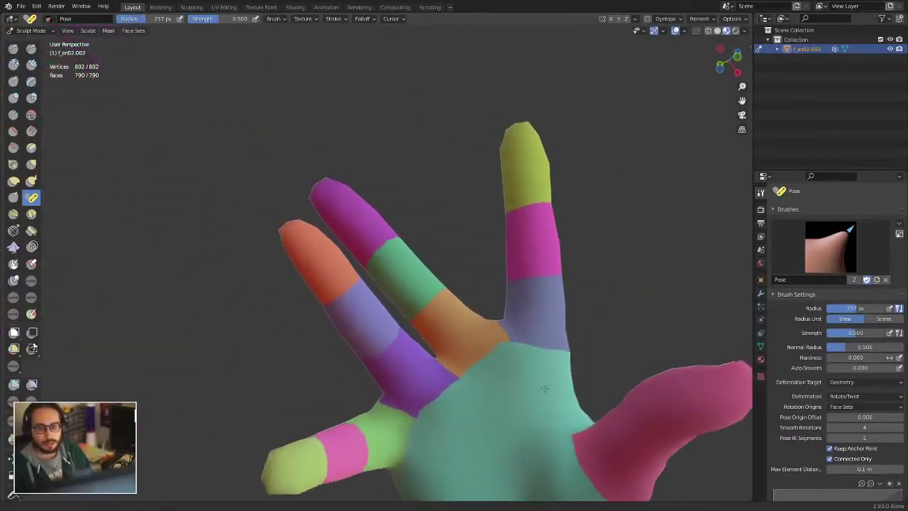
scroll(298, 234, "up", 2)
key("shift+w")
left_click(317, 258)
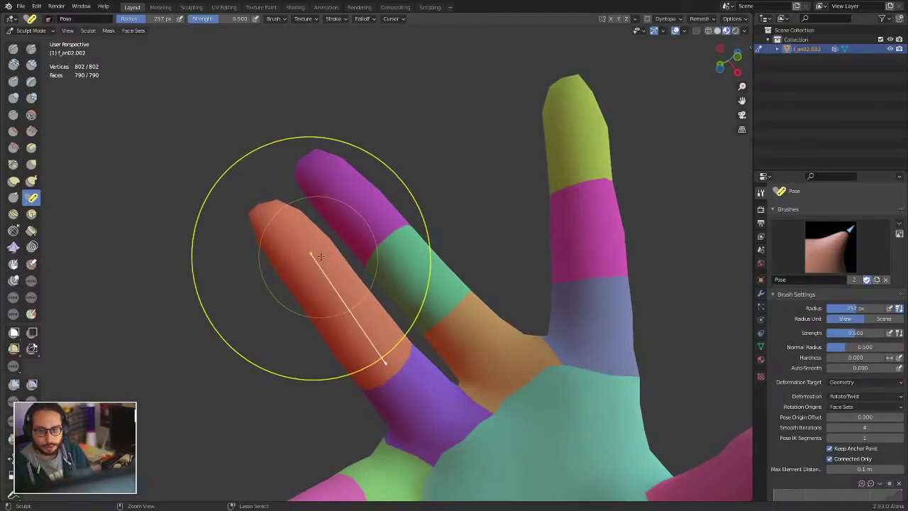
- Rotate the ring finger about the enlarged orange face set's border with short Pose brush strokes
mouse_move(312, 257)
middle_mouse_down()
mouse_move(317, 276)
mouse_move(305, 268)
middle_mouse_up()
left_click_drag(287, 249, 278, 237)
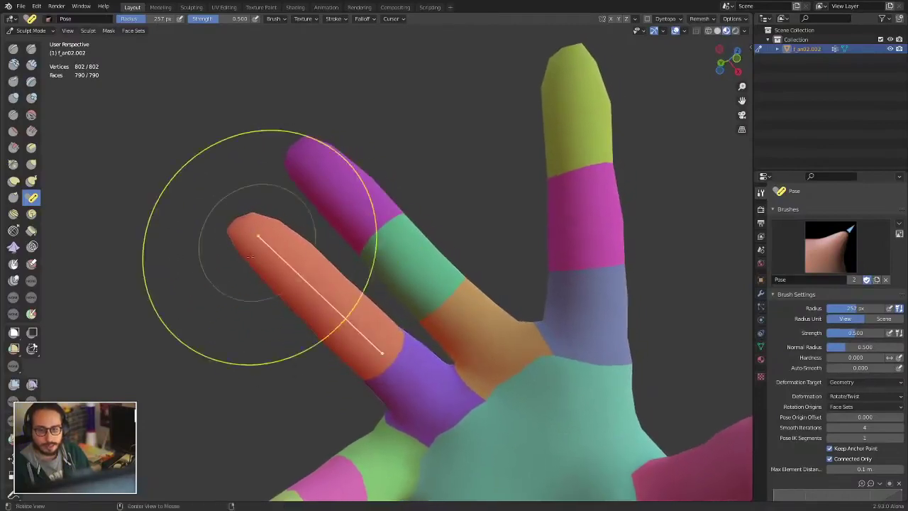
mouse_move(264, 223)
middle_mouse_down()
mouse_move(405, 234)
mouse_move(355, 189)
mouse_move(273, 211)
mouse_move(267, 189)
middle_mouse_up()
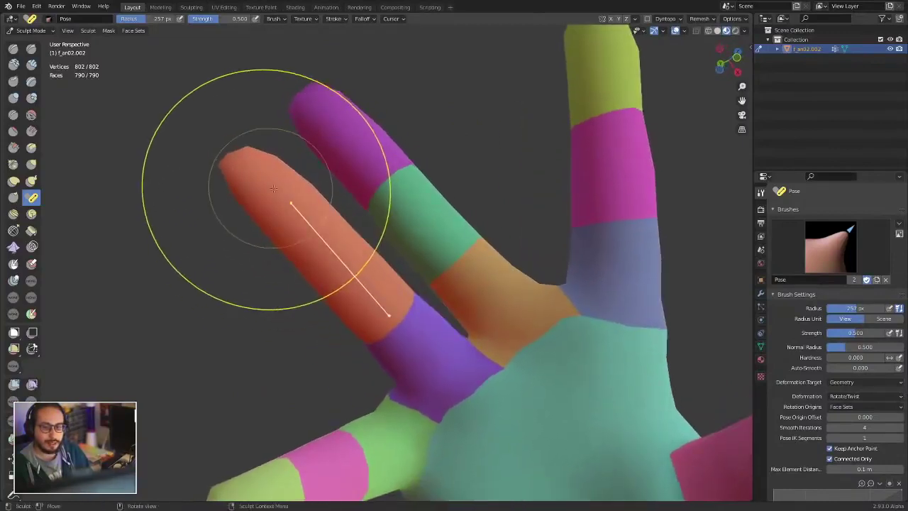
mouse_move(267, 190)
left_mouse_down()
mouse_move(286, 175)
mouse_move(267, 181)
left_mouse_up()
middle_click_drag(267, 182, 275, 221)
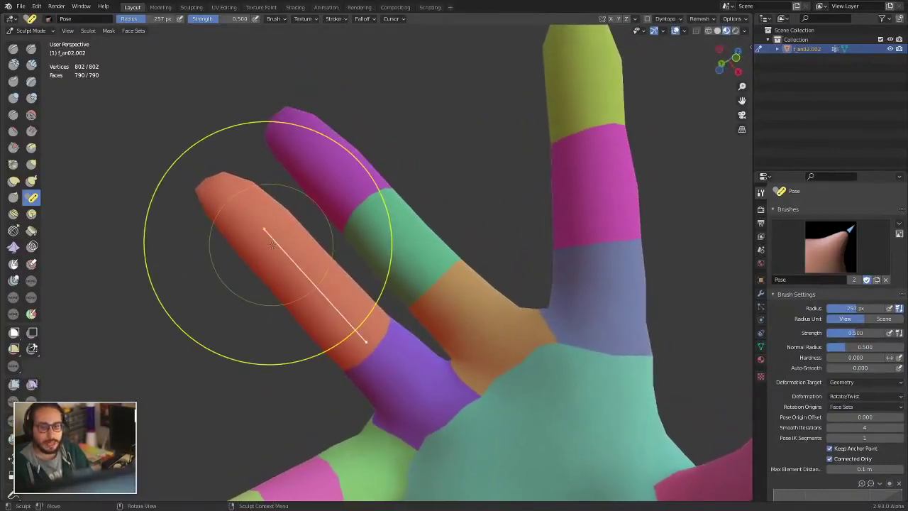
- Isolate the ring finger's orange face set and expand a new face set over its lower half
mouse_move(326, 267)
middle_mouse_down()
mouse_move(303, 229)
mouse_move(300, 278)
mouse_move(323, 267)
mouse_move(288, 256)
middle_mouse_up()
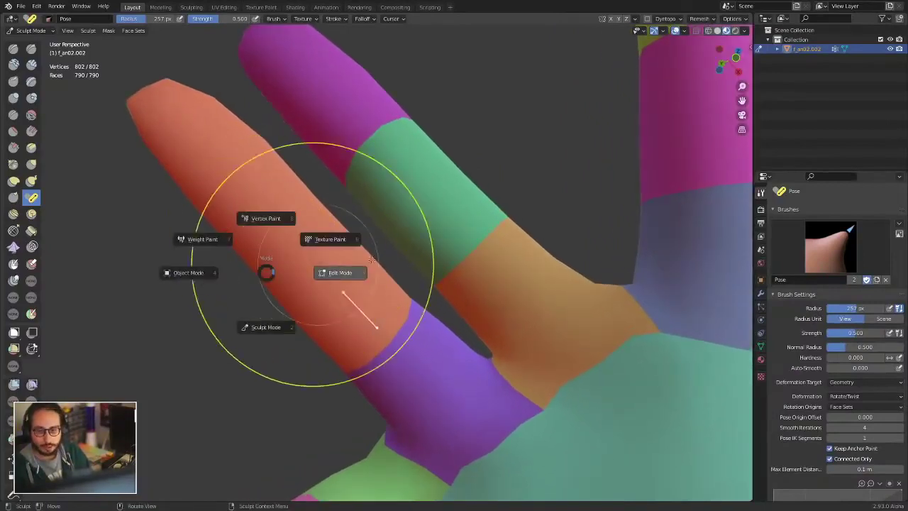
left_click(267, 347)
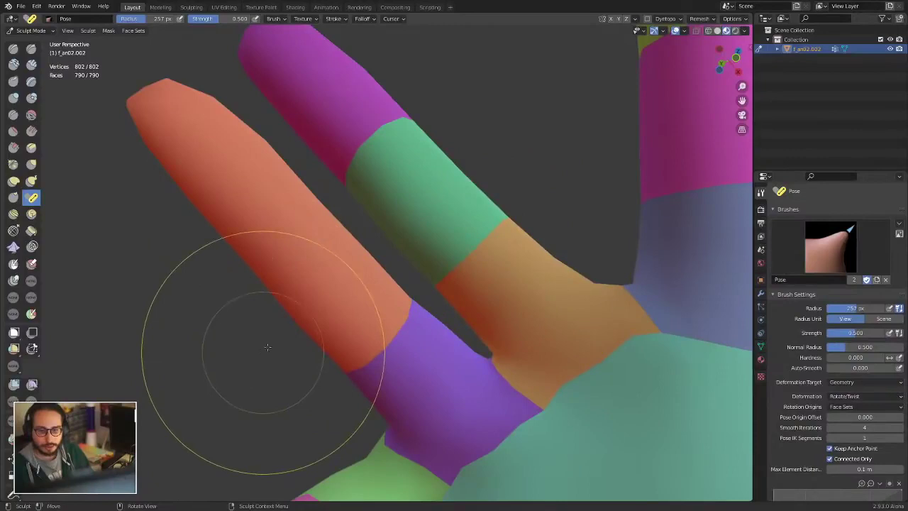
key("shift+h")
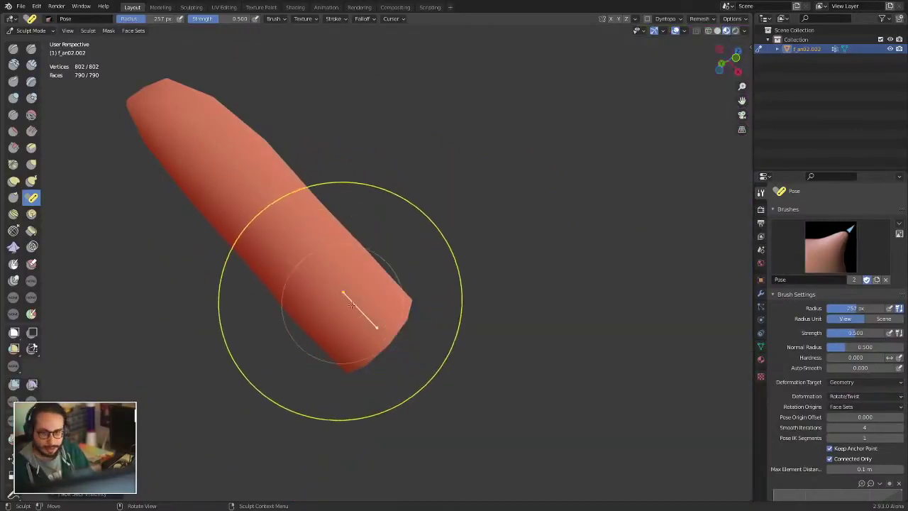
mouse_move(351, 305)
middle_mouse_down()
mouse_move(338, 258)
mouse_move(351, 224)
middle_mouse_up()
middle_click_drag(401, 306, 439, 258, "ctrl")
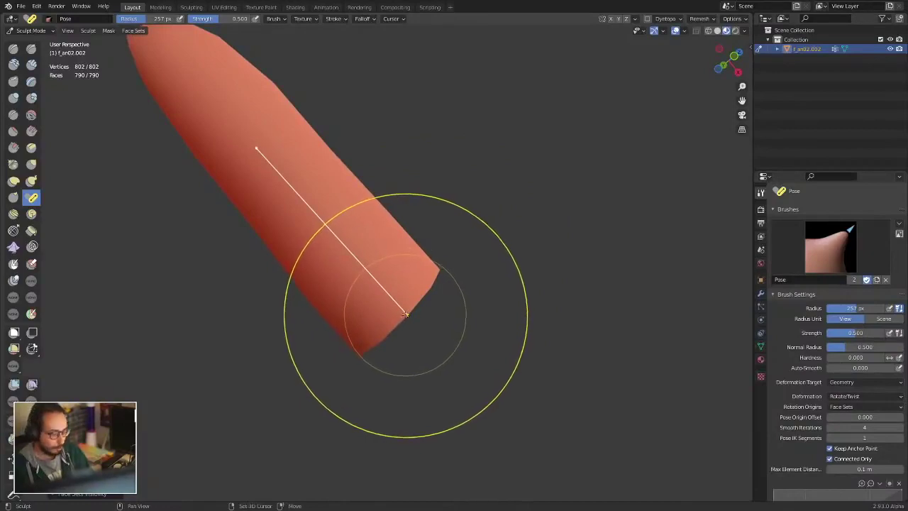
key("shift+w")
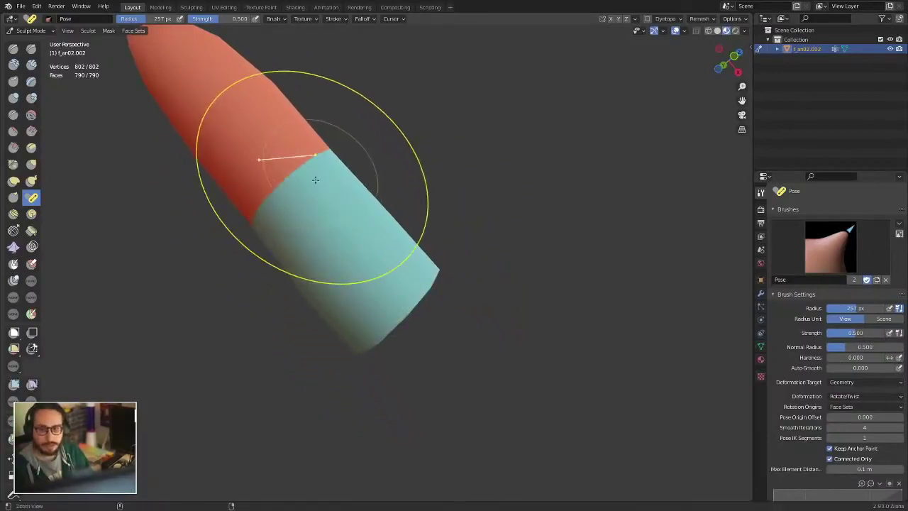
- Rotate the ring finger's orange tip segment with the Pose brush and bring back the hidden parts of the hand
mouse_move(316, 180)
middle_mouse_down("ctrl")
mouse_move(345, 235)
mouse_move(339, 227)
middle_mouse_up("ctrl")
mouse_move(259, 147)
left_mouse_down()
mouse_move(240, 154)
mouse_move(268, 136)
left_mouse_up()
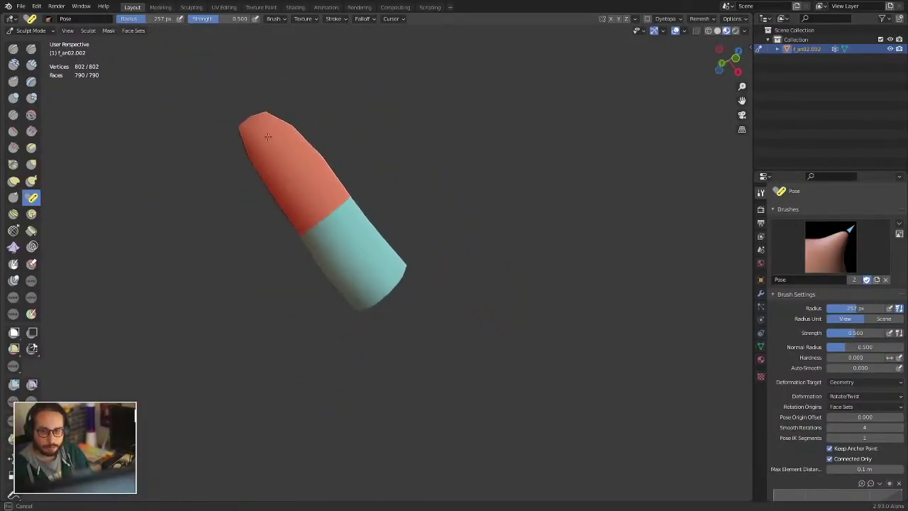
key("h")
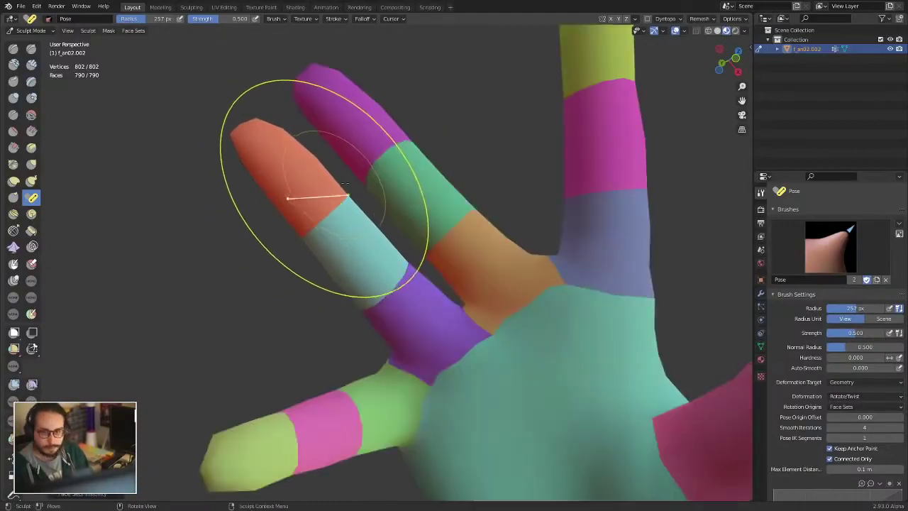
- Set the Pose brush radius to 124 px and expand a mask from the index fingertip that leaves only that finger unmasked
middle_click_drag(345, 183, 329, 237, "ctrl")
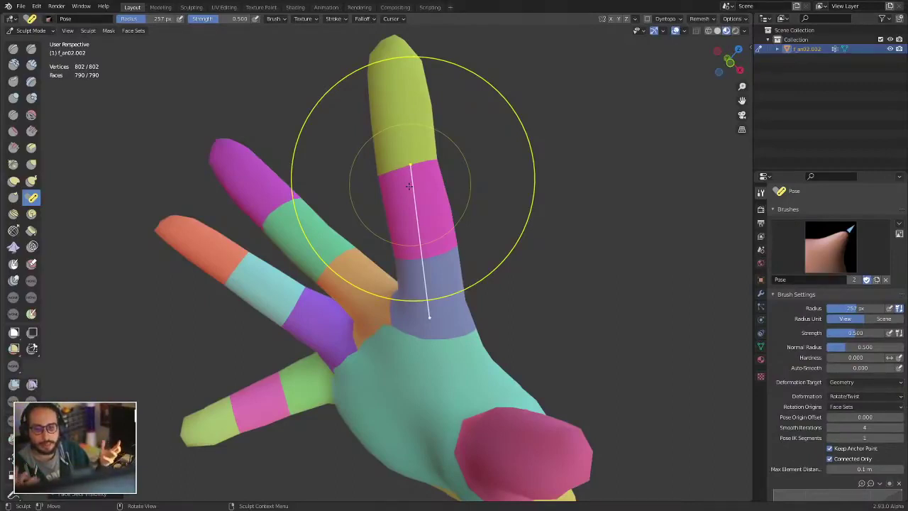
key("f")
left_click(525, 228)
mouse_move(526, 227)
left_mouse_down("alt")
mouse_move(561, 201)
mouse_move(461, 238)
left_mouse_up("alt")
middle_click_drag(469, 238, 365, 160)
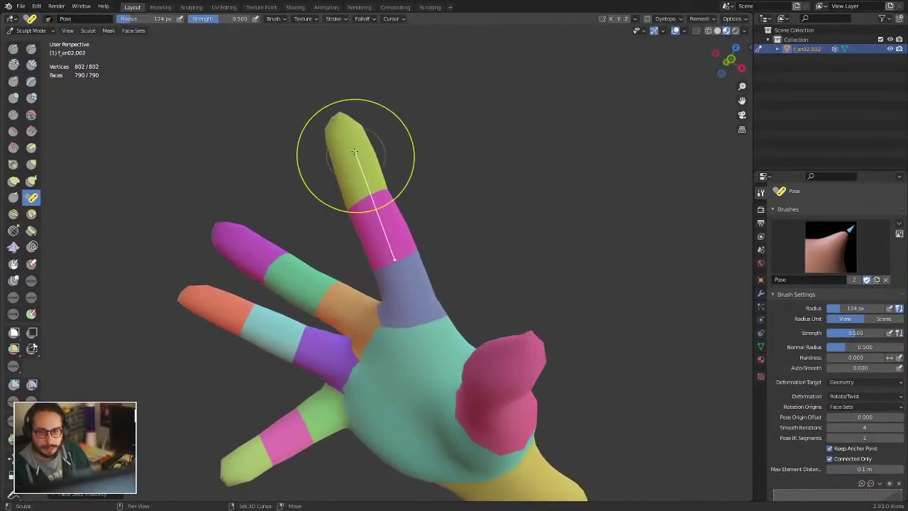
key("shift+a")
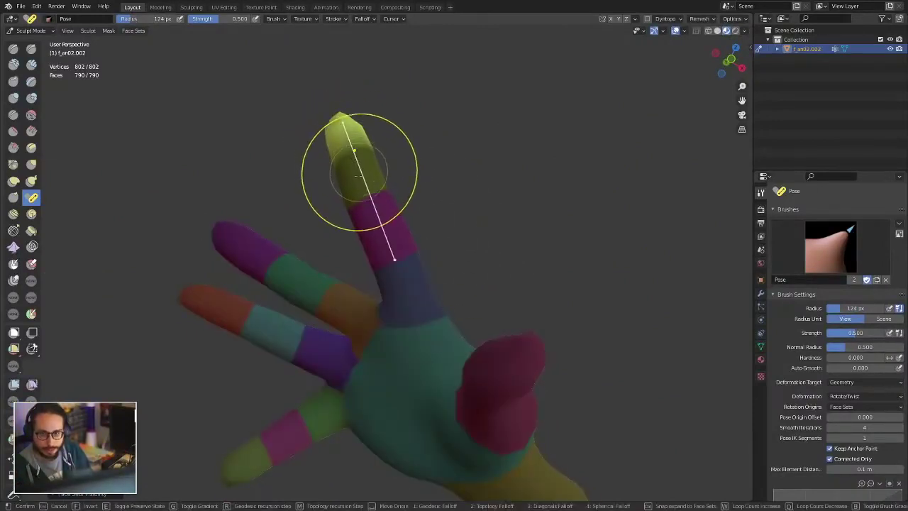
left_click(400, 290)
- Rotate the unmasked index finger slightly about its base with the Rotate tool
middle_click_drag(236, 364, 74, 405)
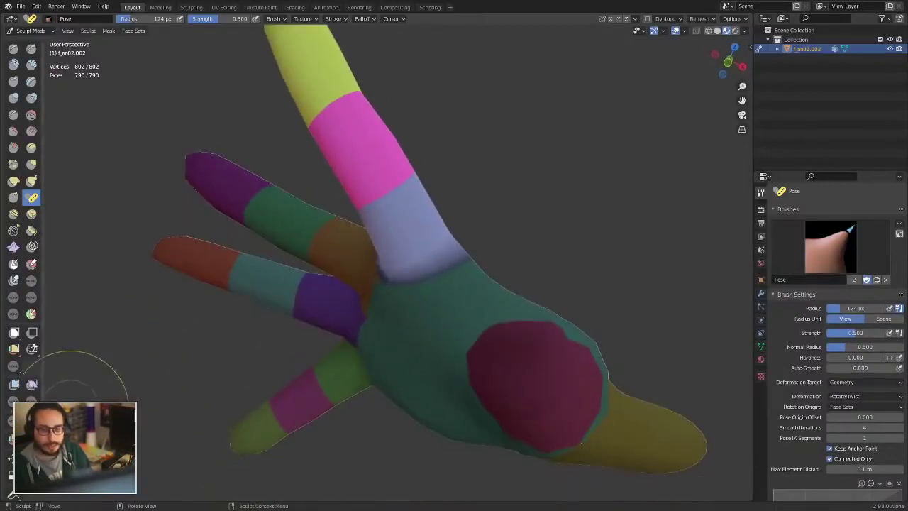
left_click(31, 458)
middle_click_drag(325, 268, 313, 325, "shift")
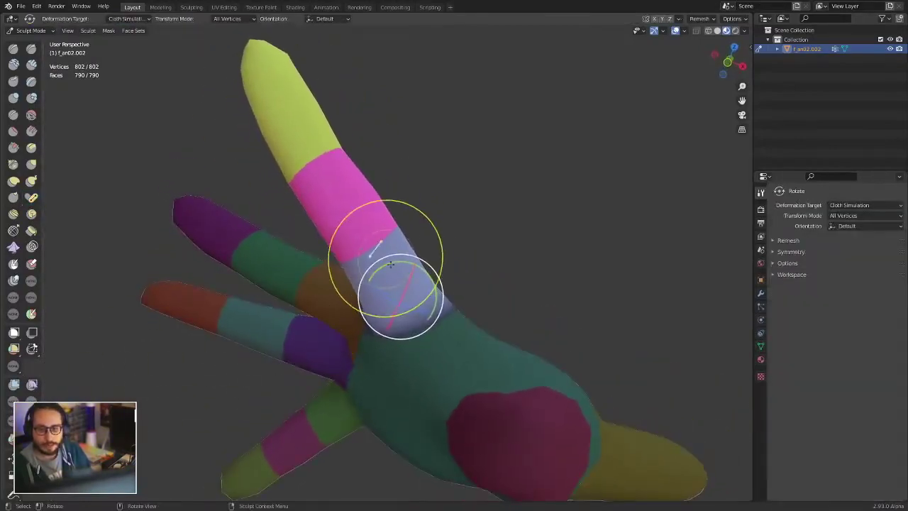
mouse_move(387, 265)
left_mouse_down()
mouse_move(367, 278)
mouse_move(391, 262)
left_mouse_up()
middle_click_drag(392, 263, 428, 233)
key("shift+w")
key("Escape")
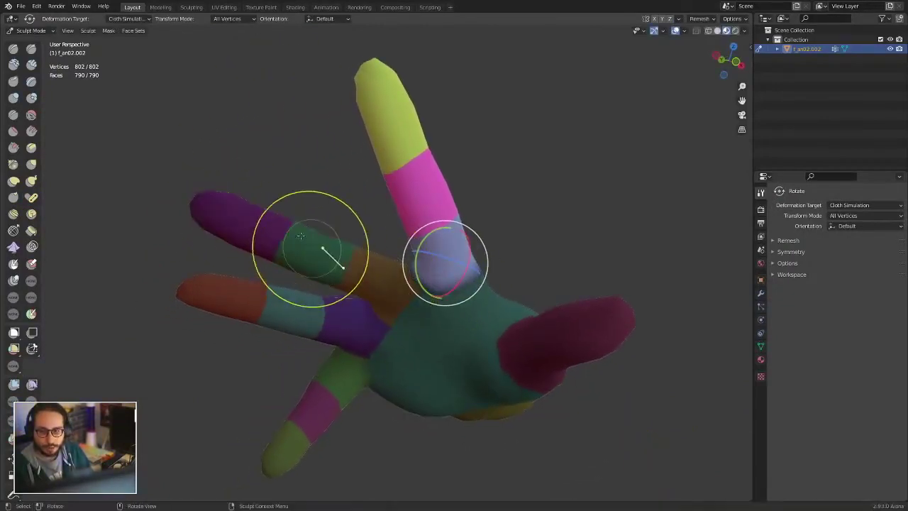
- Expand a mask around the middle finger, moving its origin toward the finger base, and keep the Rotate tool active
key("shift+a")
key("space")
left_click(393, 281)
middle_click_drag(394, 282, 378, 206)
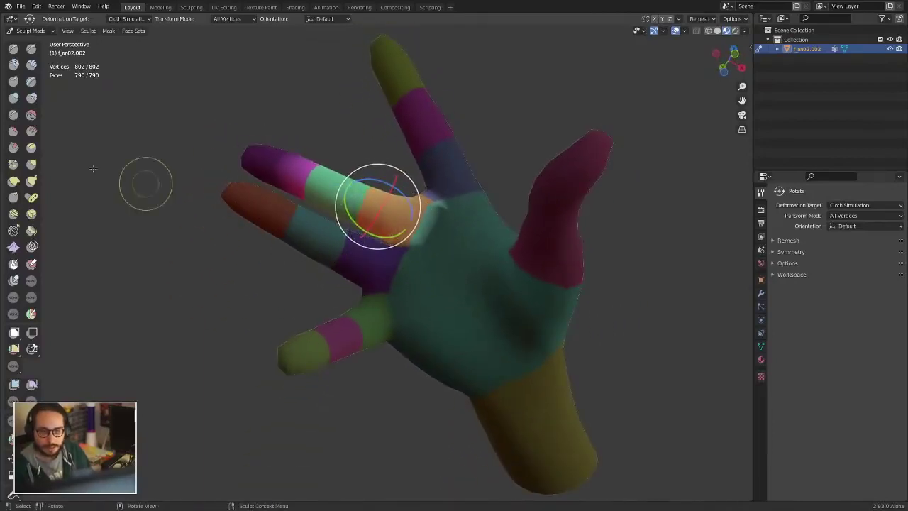
left_click(32, 165)
left_click(31, 459)
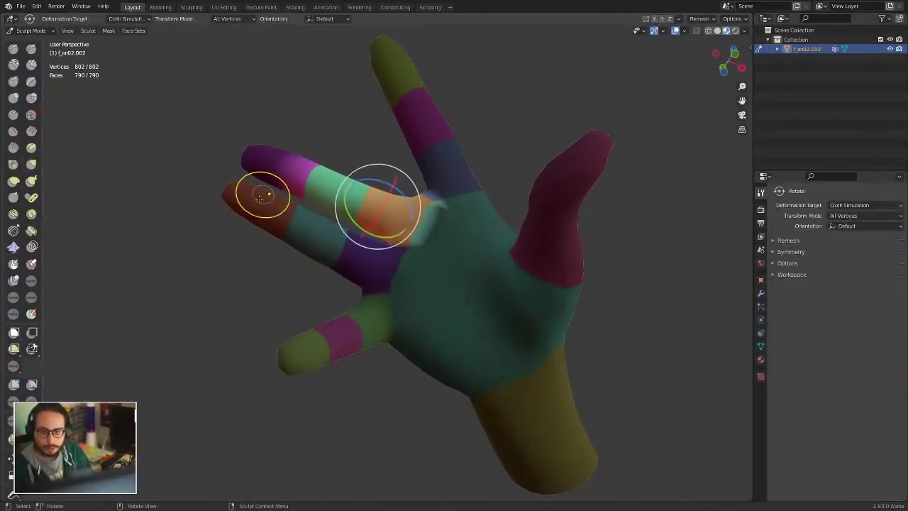
- Expand a mask from the ring fingertip that leaves only the forearm masked, and rotate the hand about the wrist
key("shift+a")
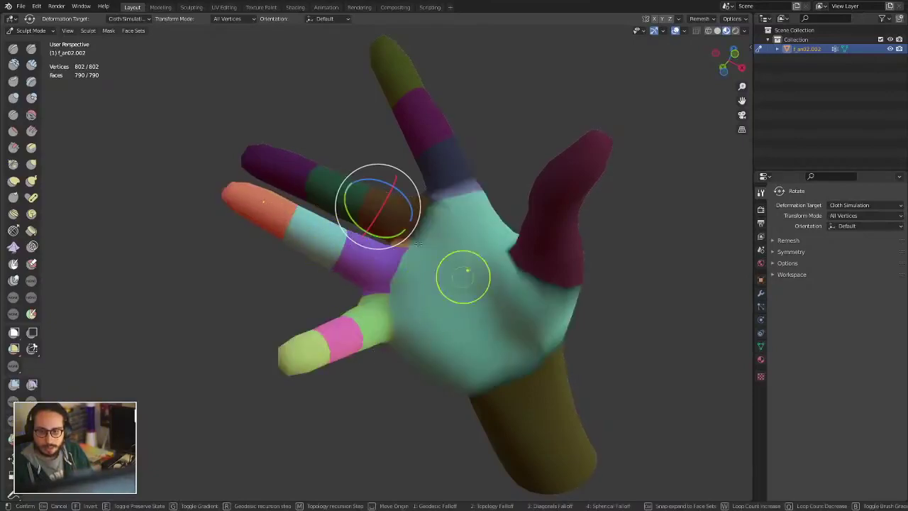
left_click(522, 323)
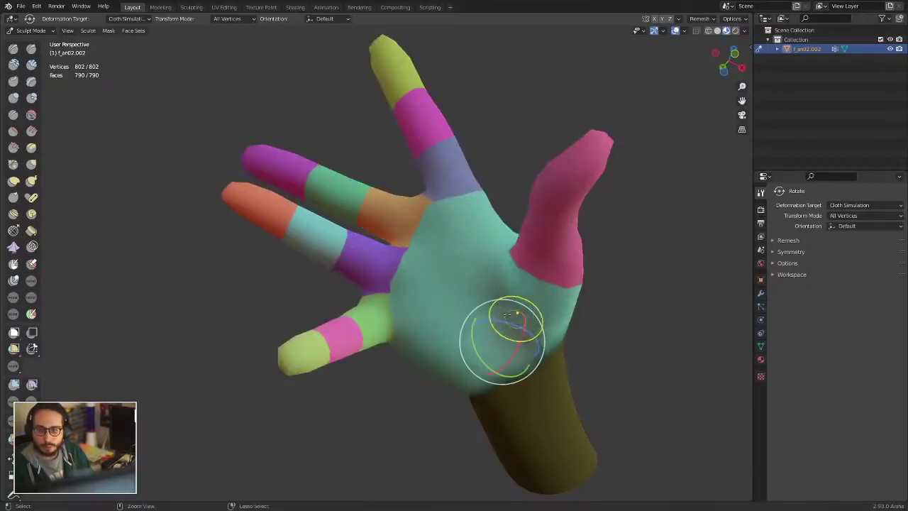
mouse_move(503, 339)
middle_mouse_down()
mouse_move(361, 324)
mouse_move(419, 242)
middle_mouse_up()
mouse_move(478, 301)
left_mouse_down()
mouse_move(476, 333)
mouse_move(497, 284)
mouse_move(479, 311)
left_mouse_up()
mouse_move(479, 311)
middle_mouse_down("ctrl")
mouse_move(481, 355)
mouse_move(525, 277)
mouse_move(528, 244)
mouse_move(480, 320)
middle_mouse_up("ctrl")
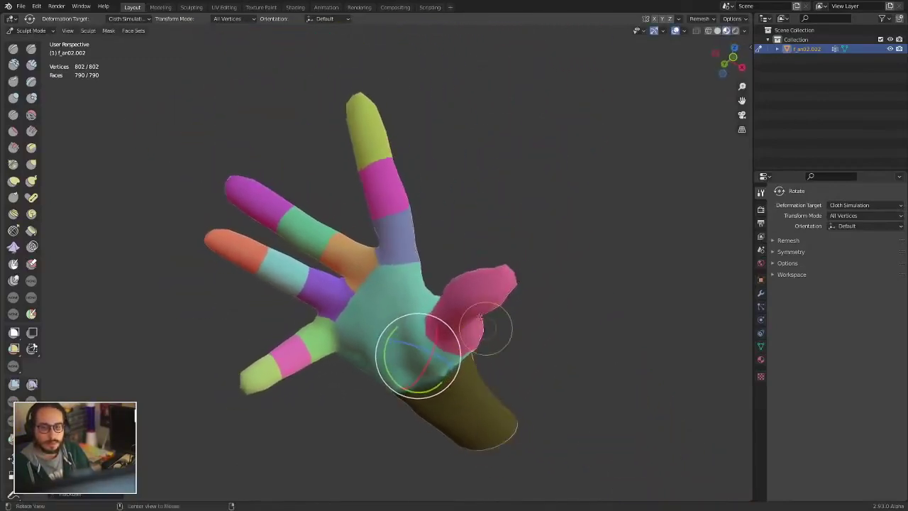
- Set the Grab brush radius to 68 px and pull the index finger slightly toward the middle finger
left_click(32, 164)
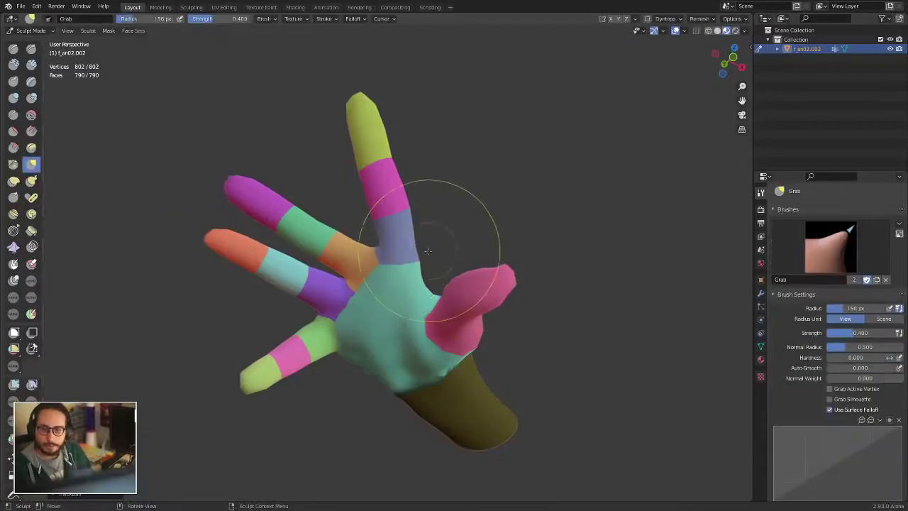
left_click(363, 196)
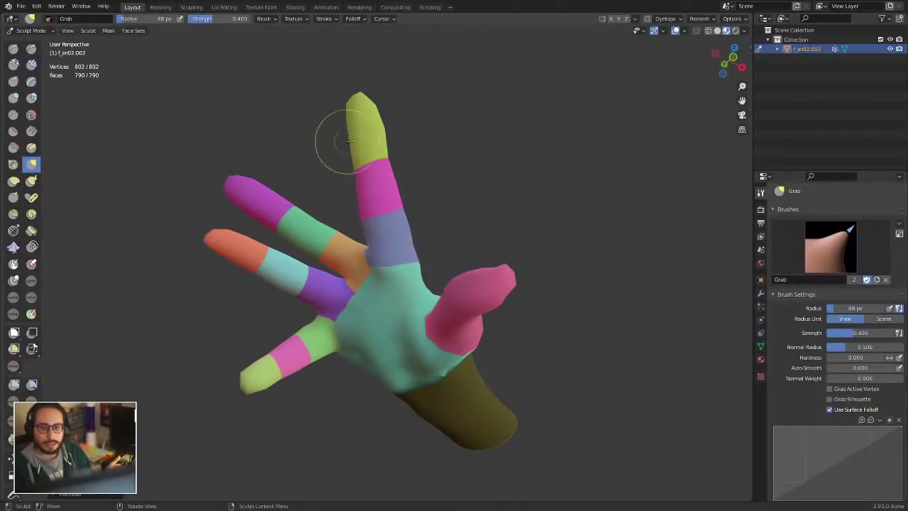
mouse_move(371, 213)
middle_mouse_down()
mouse_move(337, 227)
mouse_move(345, 245)
mouse_move(364, 187)
middle_mouse_up()
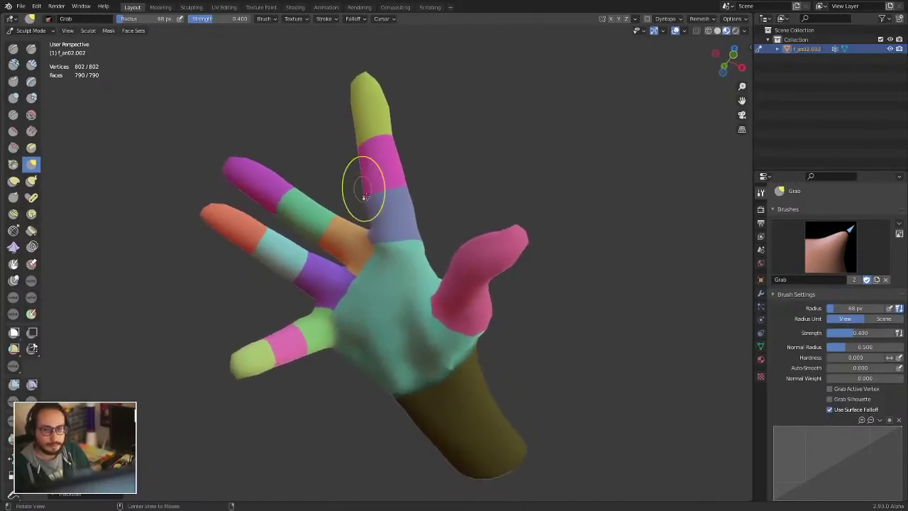
scroll(364, 187, "down", 3)
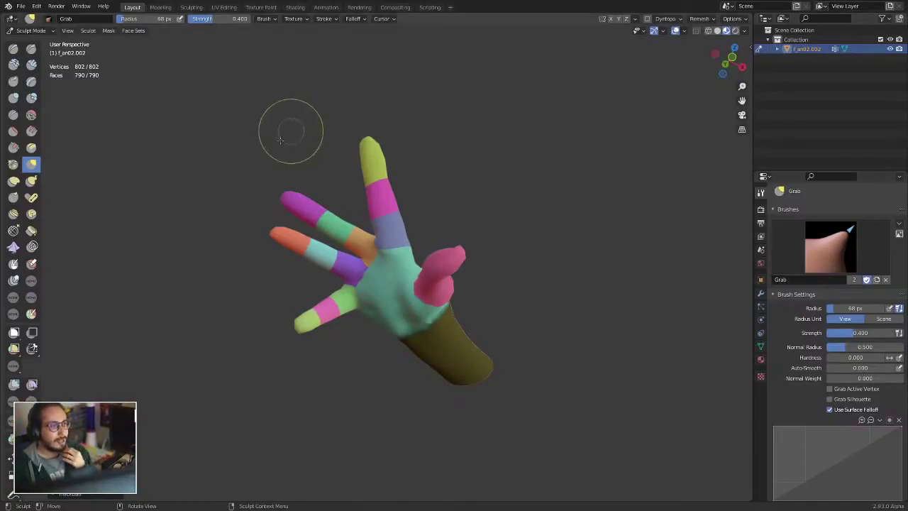
- Start a new General file without saving the changes to the hand file
left_click(21, 6)
left_click(18, 8)
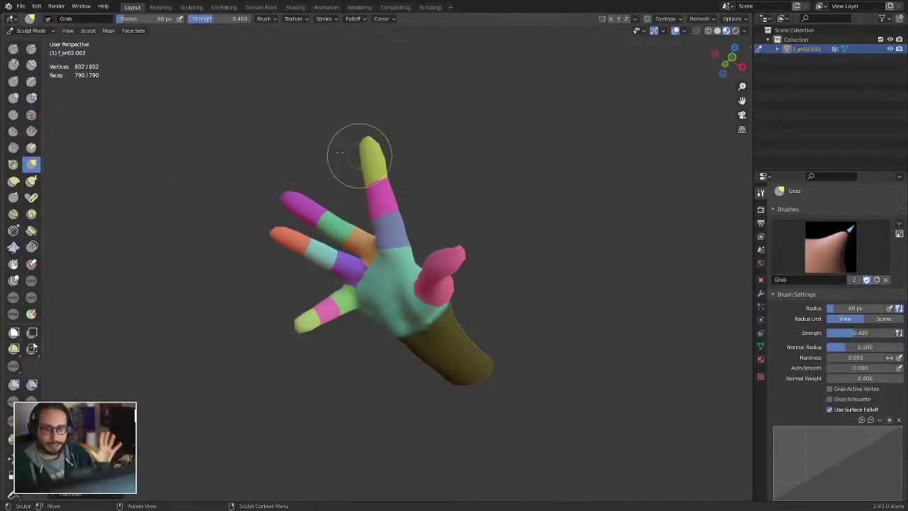
left_click(21, 6)
mouse_move(36, 17)
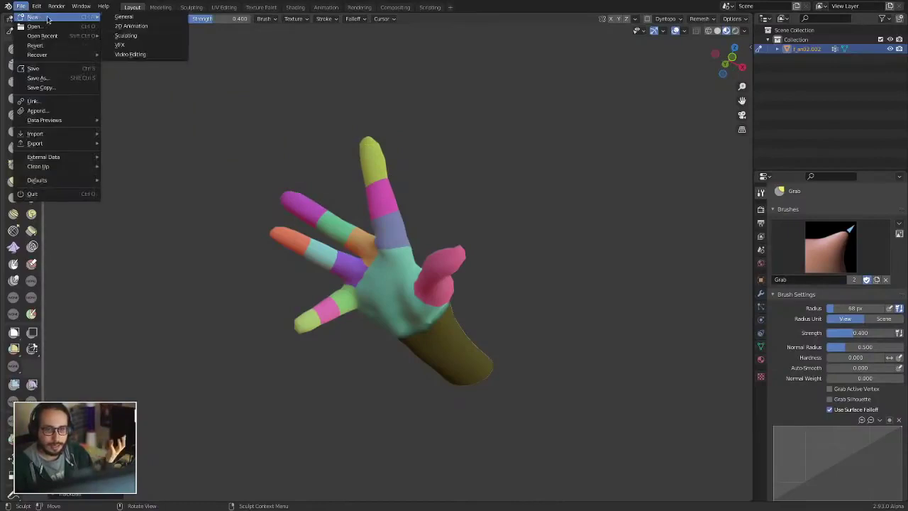
left_click(147, 18)
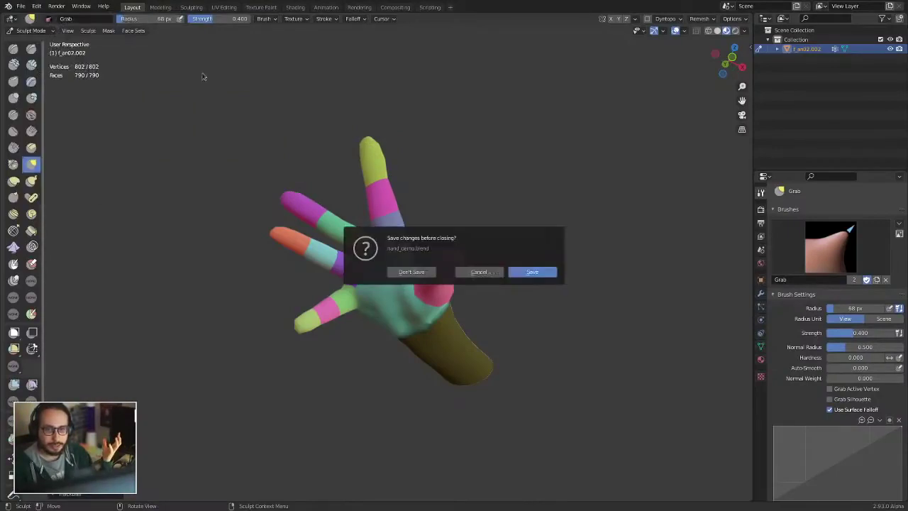
left_click(410, 273)
- Switch to the Grab brush for sculpting the plane in the new scene
scroll(369, 231, "up", 3)
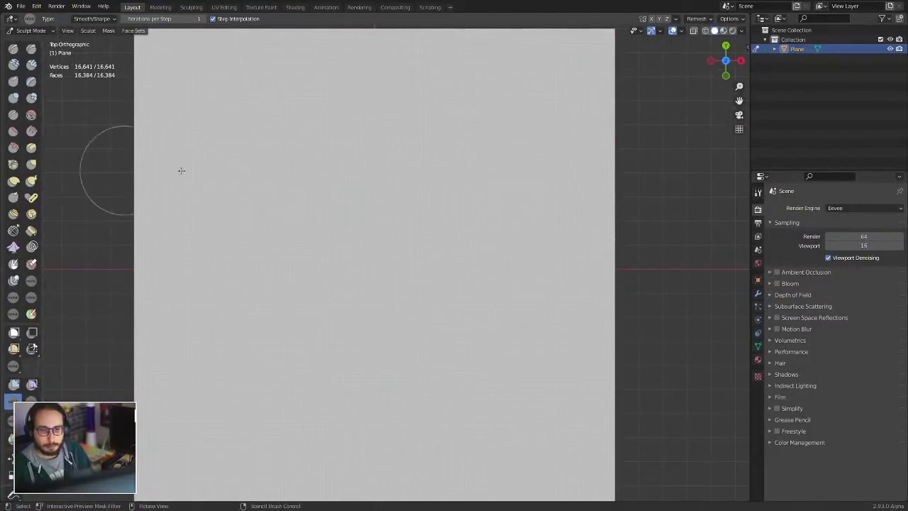
scroll(295, 232, "down", 2)
left_click(31, 164)
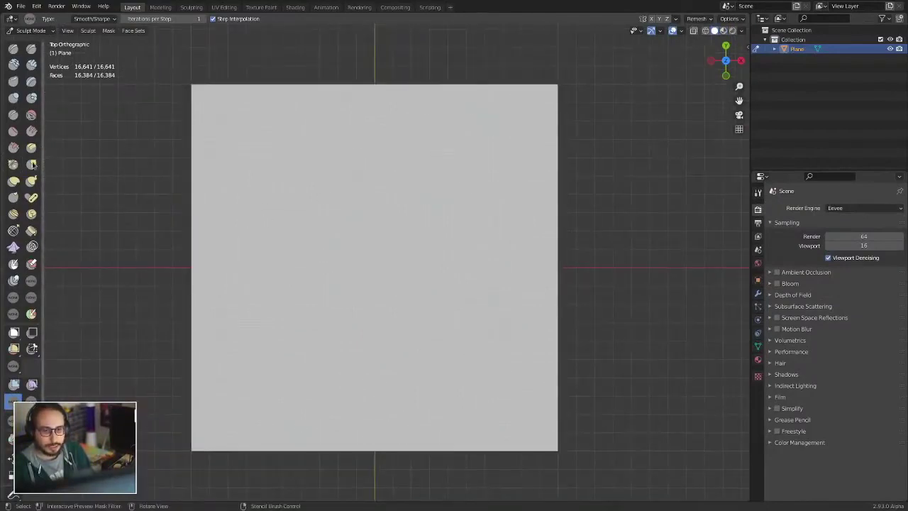
scroll(277, 201, "up", 1)
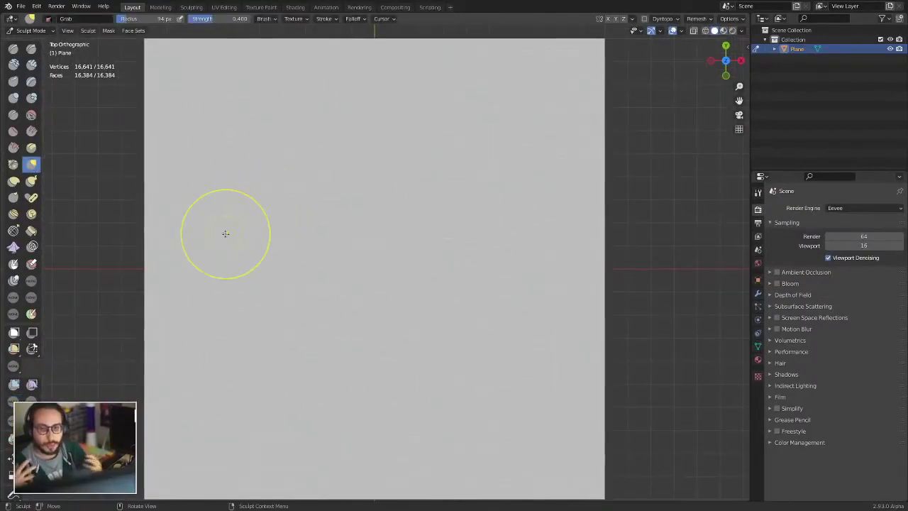
- Expand four overlapping circular face sets on the plane, from its left side, upper right, lower middle and lower right
key("shift+w")
left_click(333, 286)
key("shift+w")
left_click(369, 303)
key("shift+w")
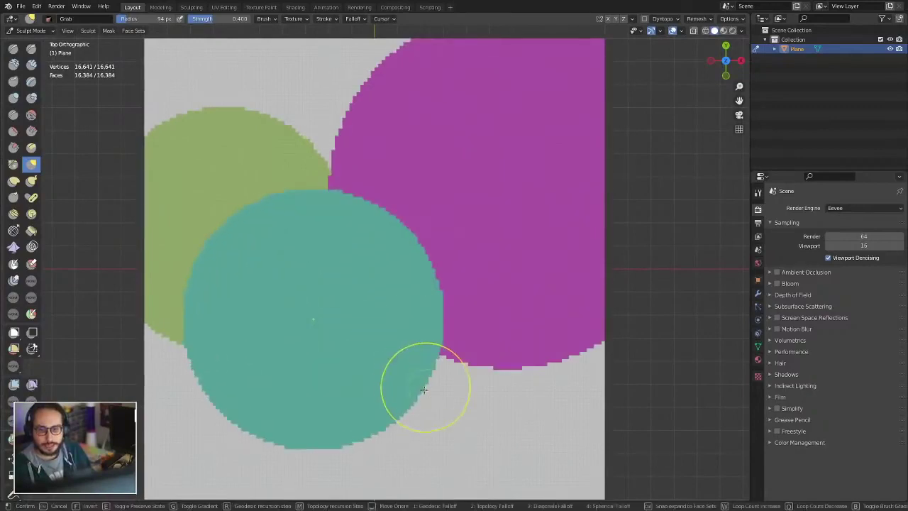
left_click(423, 390)
key("shift+w")
left_click(462, 385)
middle_click_drag(462, 385, 436, 300, "shift")
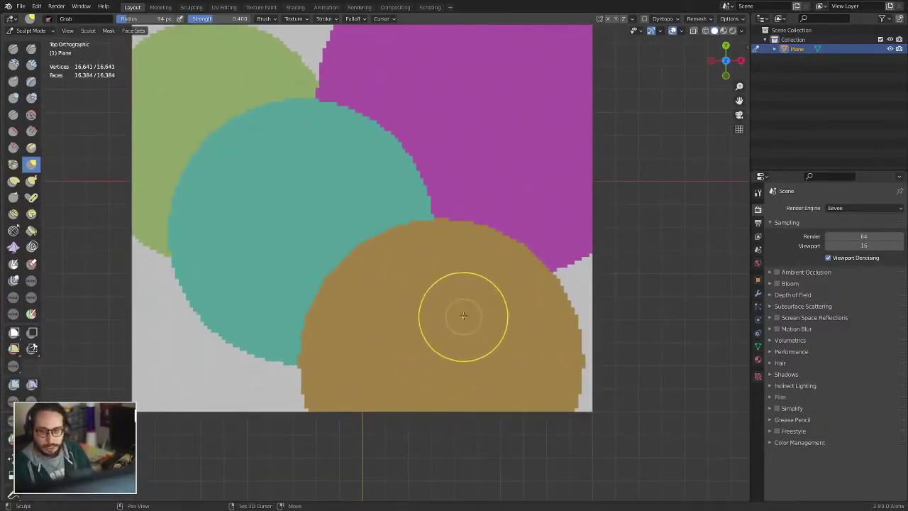
- Expand with face set snapping to merge the teal, purple, orange and green face sets into one
key("shift+w")
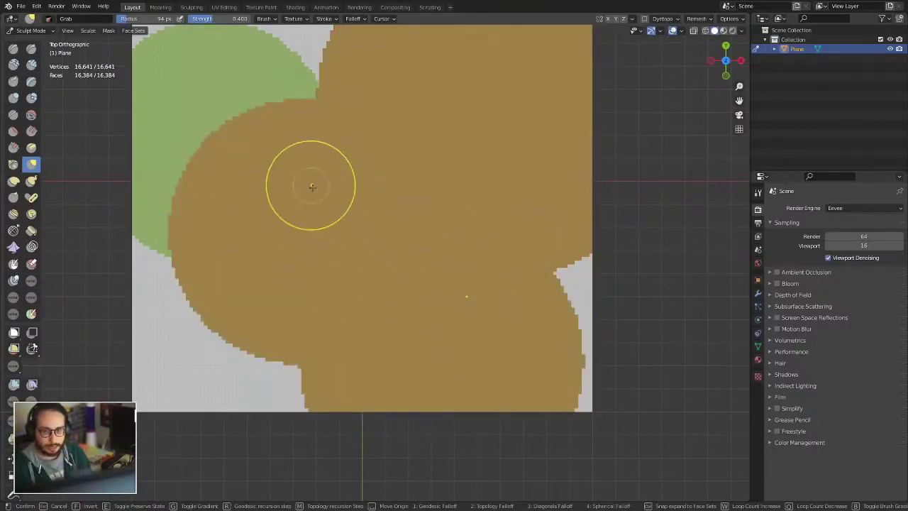
left_click(350, 279)
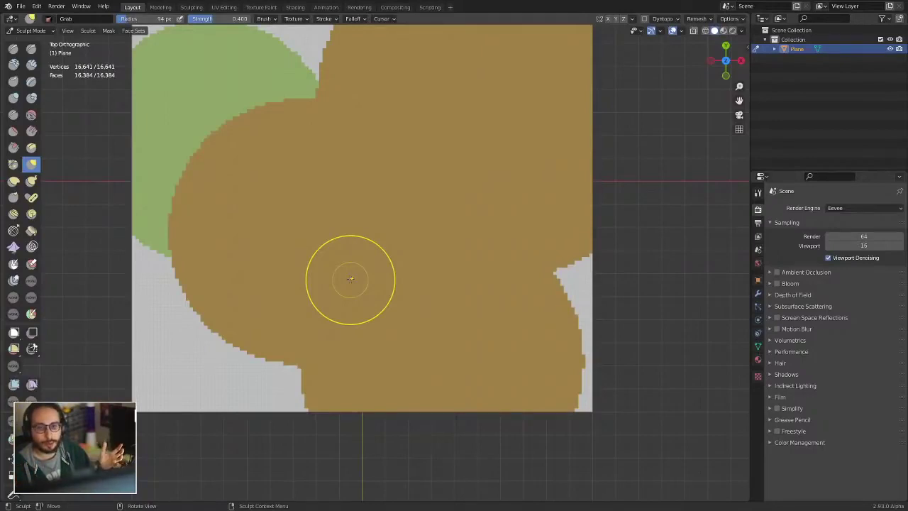
left_click_drag(349, 216, 387, 314, "alt+shift")
left_click_drag(347, 267, 239, 224, "ctrl+alt")
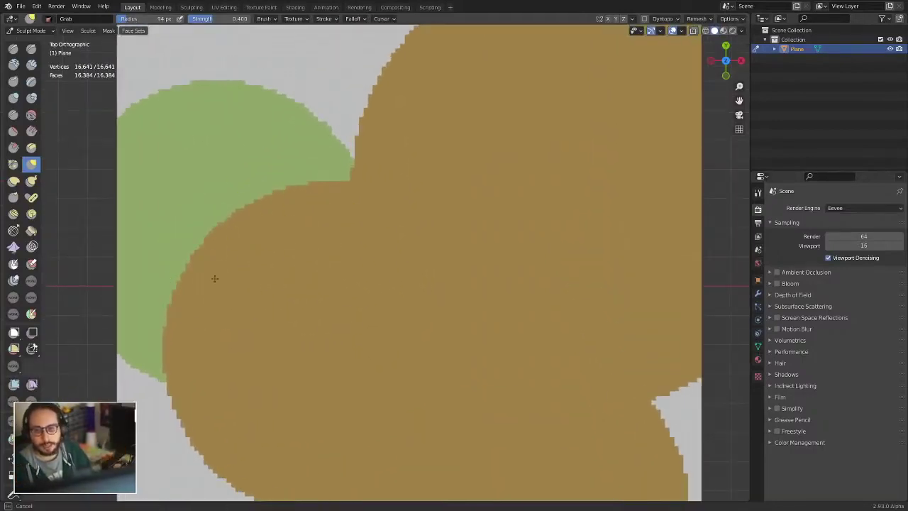
left_click_drag(219, 259, 228, 299, "alt")
left_click_drag(202, 266, 247, 223, "alt")
key("shift+w")
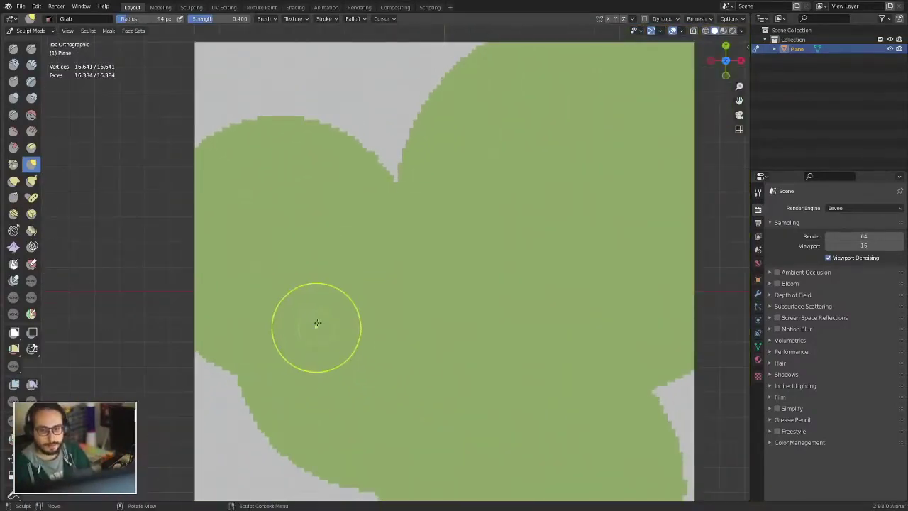
left_click(328, 309)
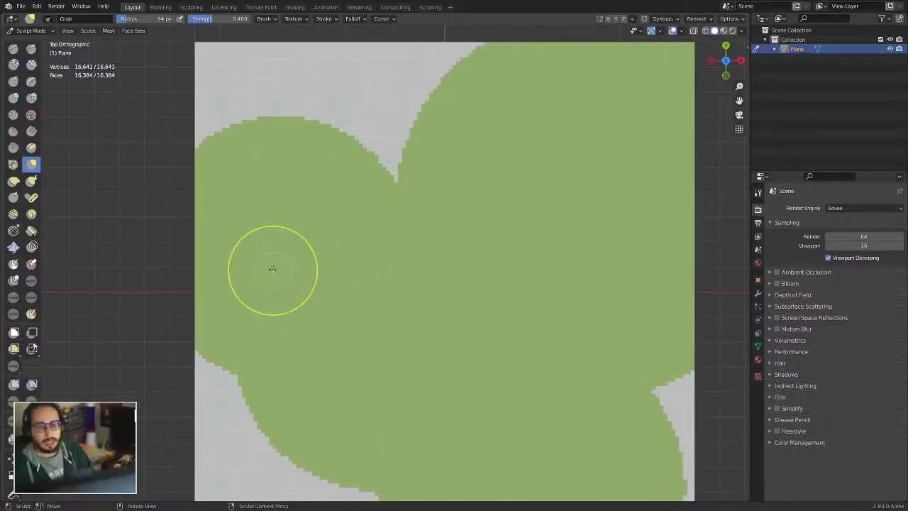
- Create one face set from the whole visible plane to replace the coloured face sets
key("w")
left_click(440, 276)
middle_click_drag(422, 281, 292, 242, "shift")
middle_click_drag(292, 241, 271, 287, "ctrl")
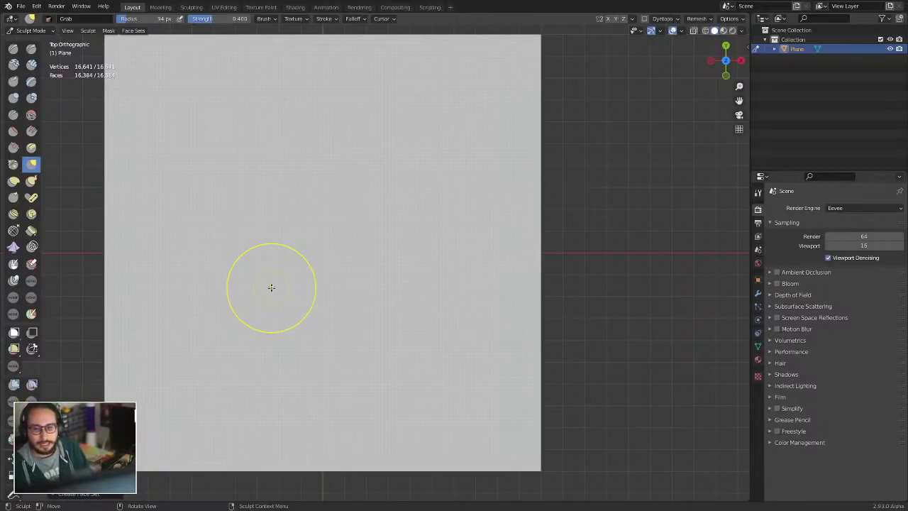
middle_click_drag(589, 298, 635, 308, "shift")
middle_click_drag(636, 309, 632, 315, "ctrl")
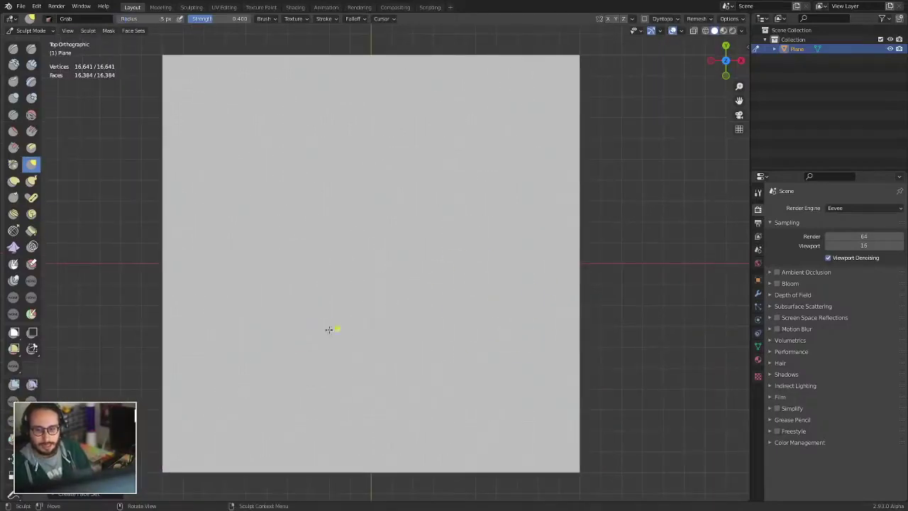
- Expand a mask from the plane's lower left and raise its loop count to repeat it as concentric rings
key("shift+a")
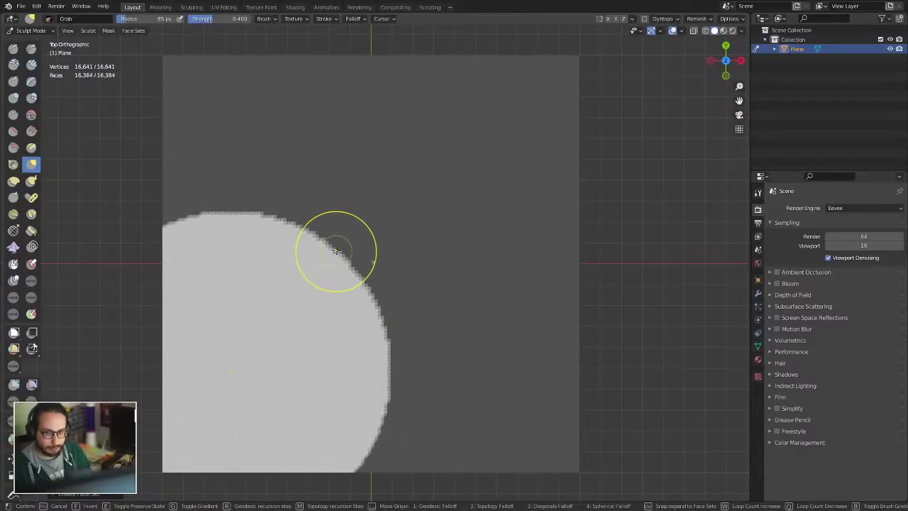
key("w")
key("w")
key("w")
key("w")
key("w")
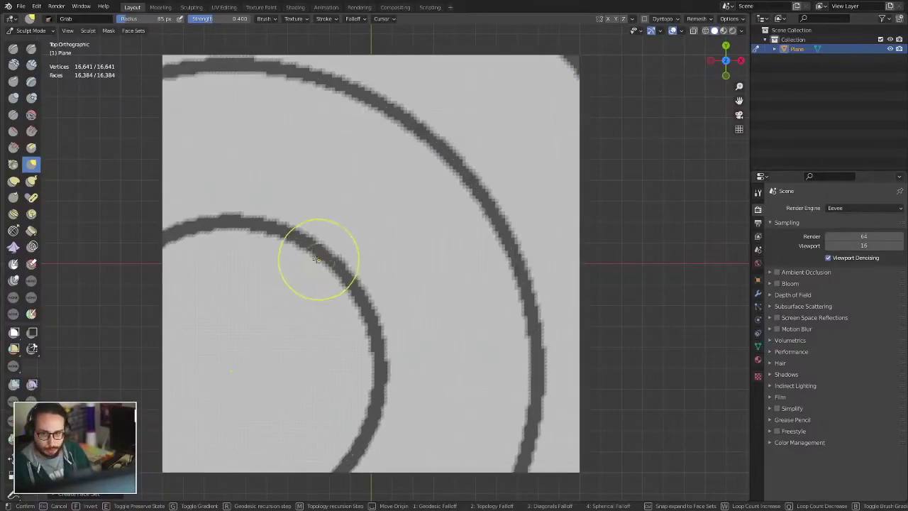
- Lower the expanding mask's loop count to widen the ring spacing, and raise it by two loops
key("q")
key("q")
key("q")
key("q")
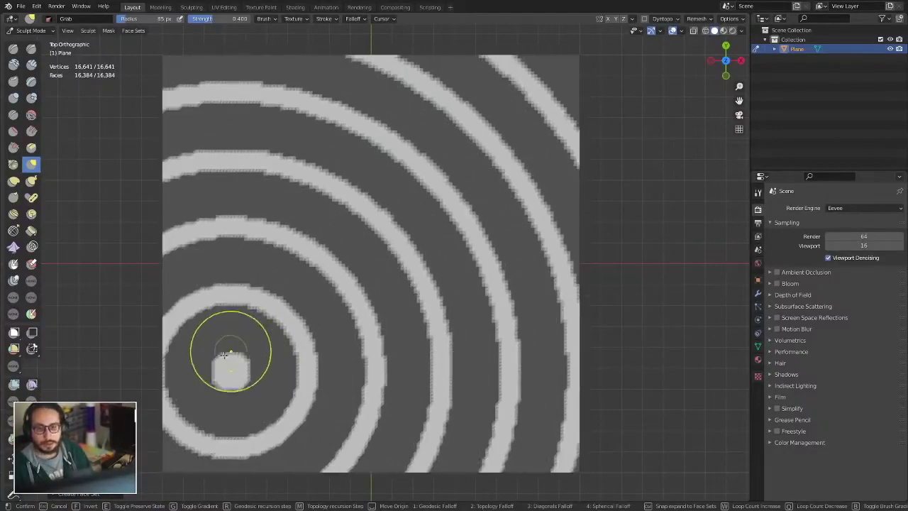
key("q")
key("q")
key("q")
key("q")
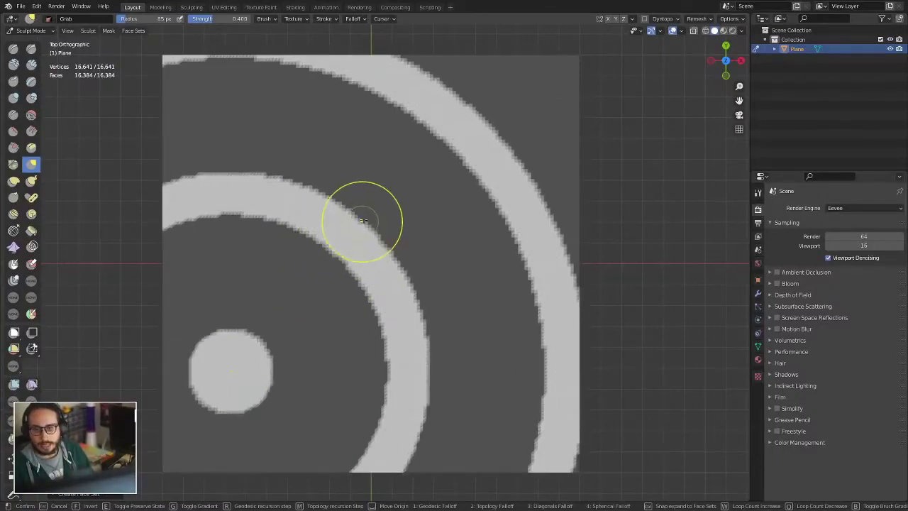
key("w")
key("w")
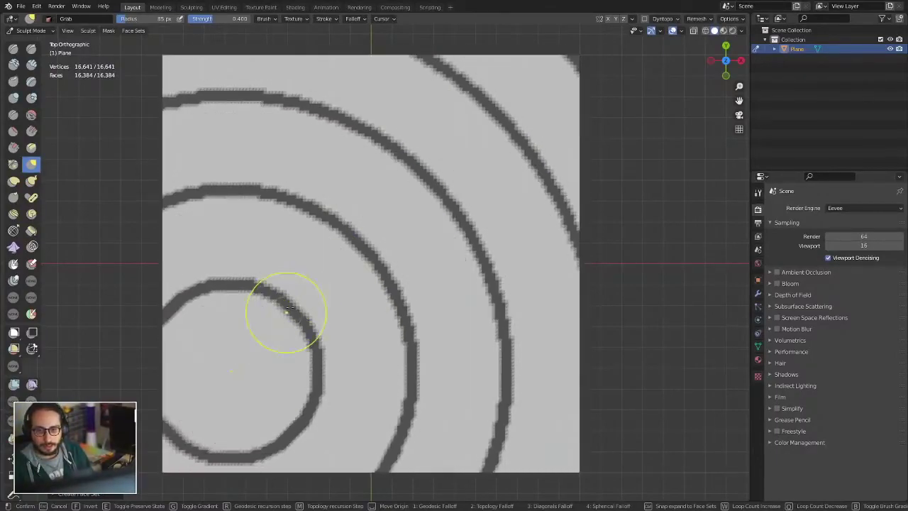
- Alternate the mask expansion between Diagonals and Topology falloff, leaving Topology falloff active
key("3")
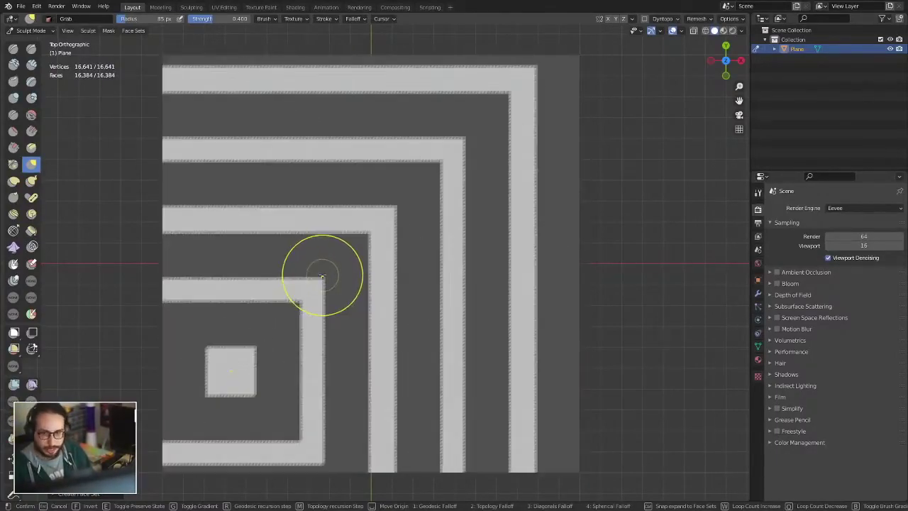
key("2")
key("3")
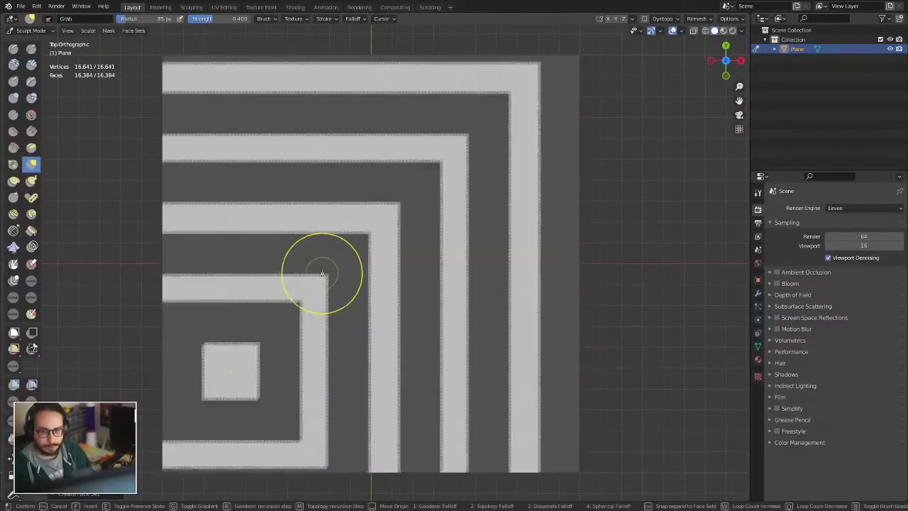
key("2")
- Toggle the inversion of the diamond mask, move its origin to the plane's upper middle, and apply it
key("f")
key("f")
key("f")
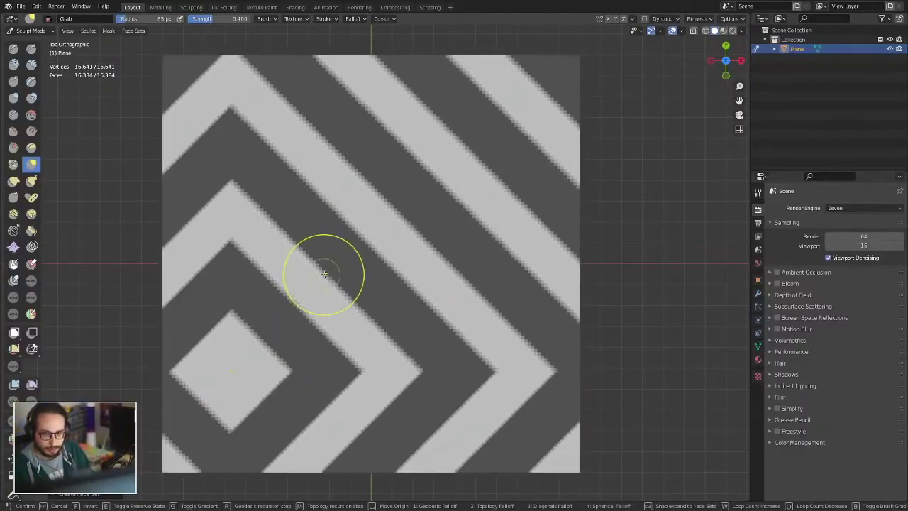
key("space")
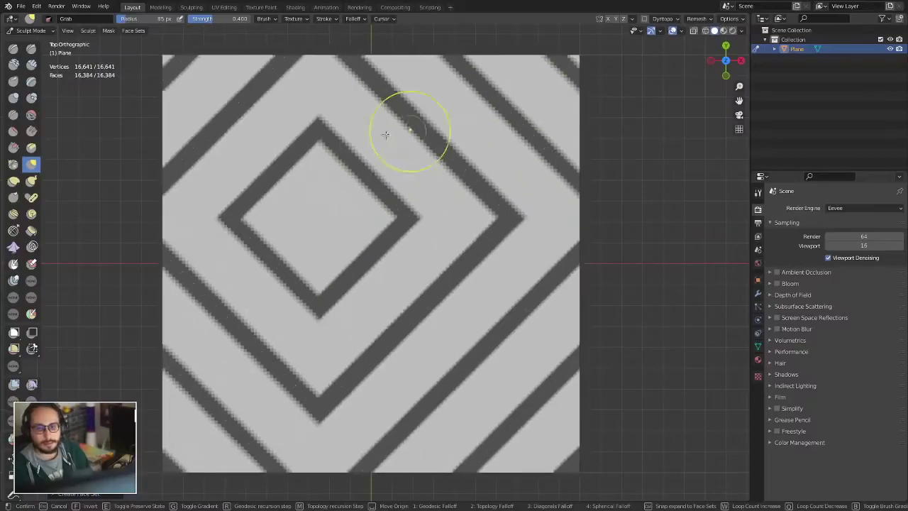
left_click(427, 160)
- Expand a new mask with Diagonals falloff and three added loops to mask the plane with square bands
middle_click_drag(394, 237, 137, 267)
key("shift+a")
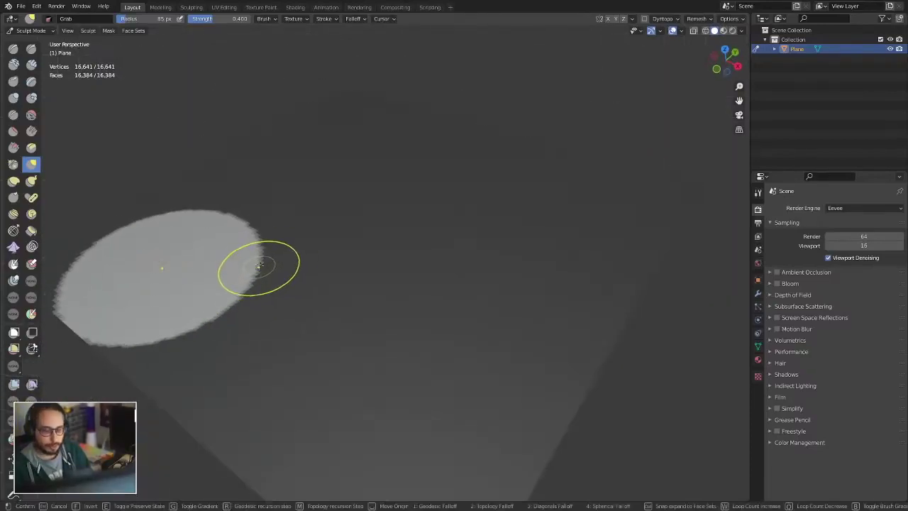
key("3")
key("w")
key("w")
key("w")
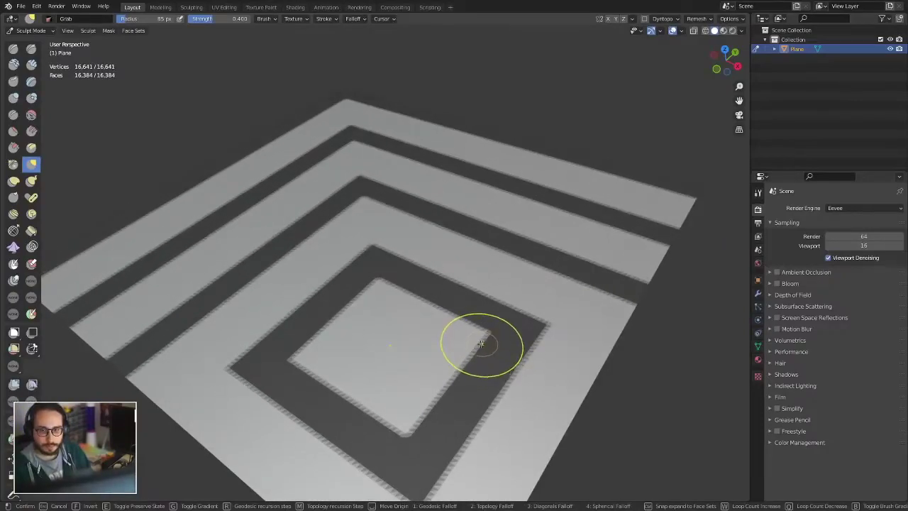
left_click(467, 253)
- Raise the unmasked square bands with the Mesh Filter set to Inflate, and inspect the steps from the side and above
key("KP_7")
middle_click_drag(362, 349, 362, 430, "ctrl")
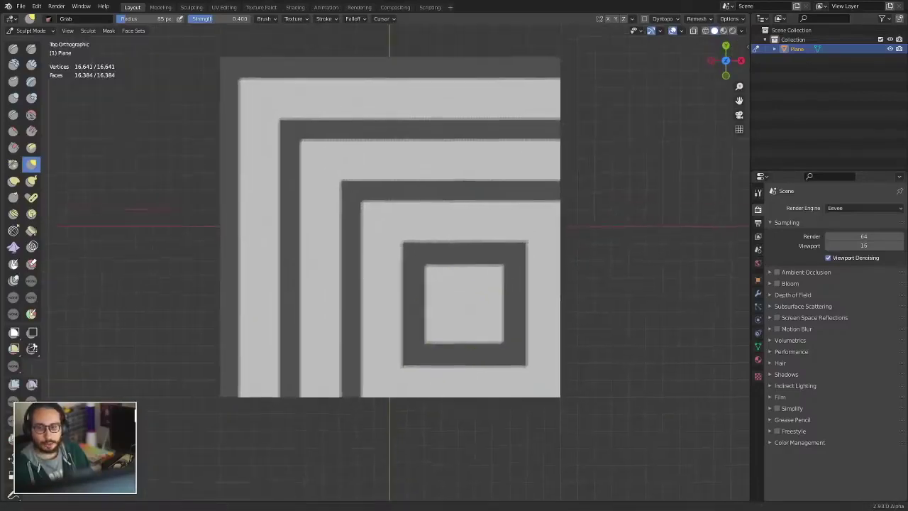
middle_click_drag(401, 249, 395, 313, "shift")
middle_click_drag(395, 313, 415, 272, "ctrl")
left_click(12, 384)
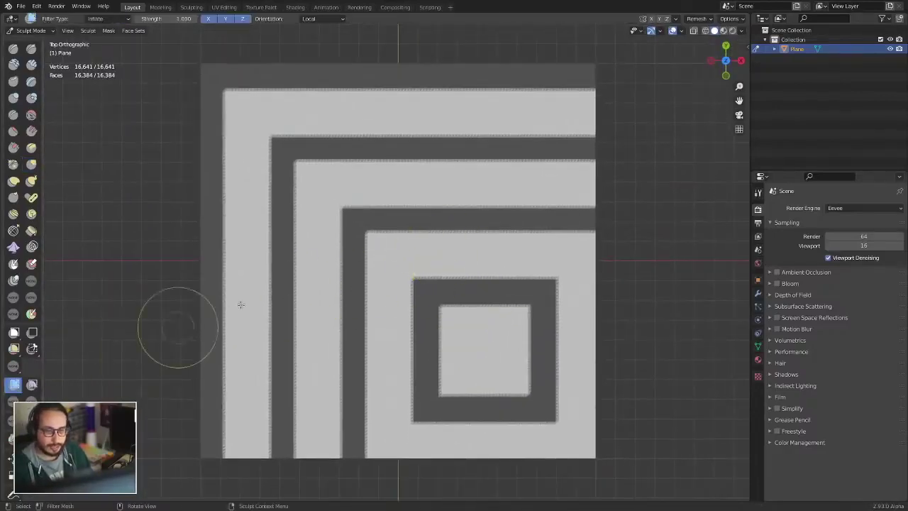
left_click_drag(249, 304, 361, 301)
middle_click_drag(362, 301, 391, 310)
middle_click_drag(162, 285, 560, 241, "alt")
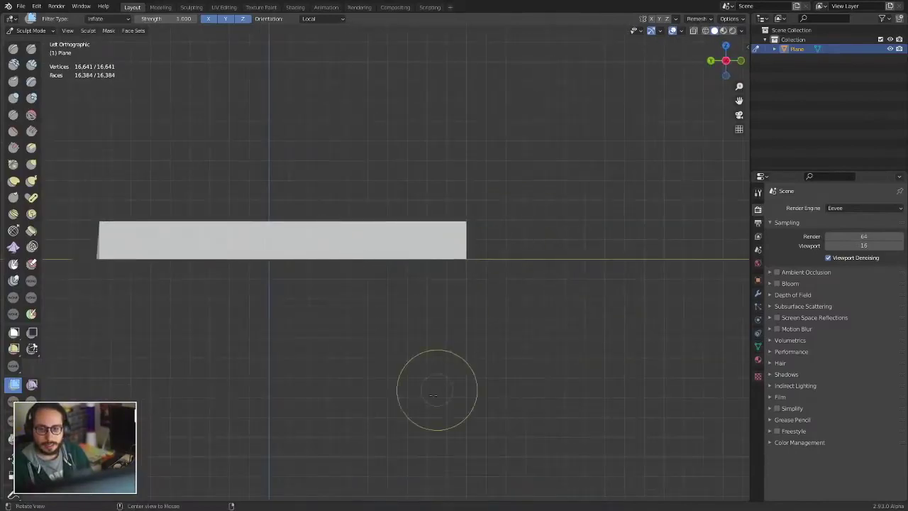
middle_click_drag(425, 278, 481, 389, "alt")
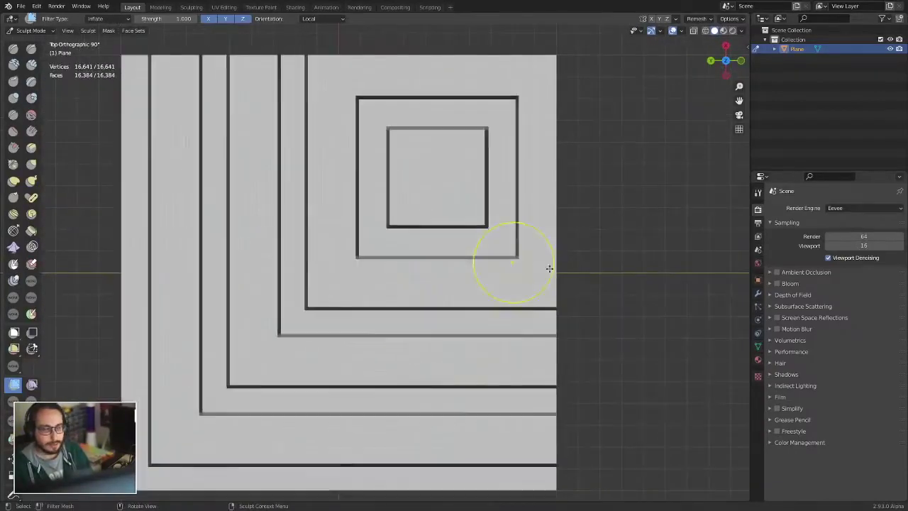
- Undo the mesh filter inflation and clear the plane's mask
middle_click_drag(354, 272, 393, 322, "shift")
middle_click_drag(390, 276, 374, 234, "ctrl")
key("ctrl+z")
key("ctrl+z")
key("ctrl+z")
key("alt+m")
middle_click_drag(373, 260, 360, 277, "shift")
middle_click_drag(361, 277, 352, 361, "ctrl")
left_click_drag(351, 361, 347, 273, "alt")
mouse_move(347, 274)
left_mouse_down("alt+shift")
mouse_move(315, 266)
mouse_move(357, 280)
left_mouse_up("alt+shift")
left_click_drag(357, 280, 366, 266, "ctrl+alt")
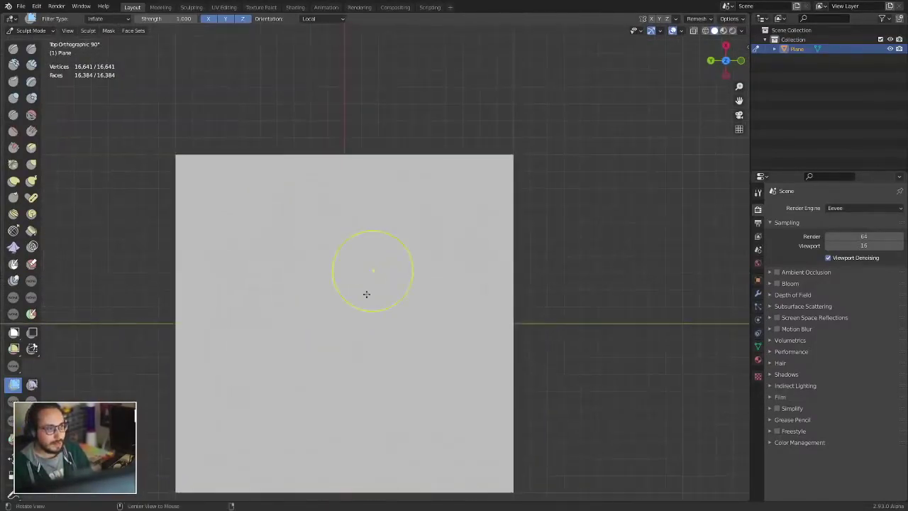
left_click_drag(367, 309, 330, 253, "alt+shift")
left_click_drag(330, 253, 329, 235, "ctrl+alt")
left_click_drag(273, 232, 420, 253, "alt+shift")
left_click_drag(420, 253, 419, 262, "ctrl+alt")
middle_click_drag(419, 262, 416, 272, "ctrl")
middle_click_drag(372, 264, 333, 239, "shift")
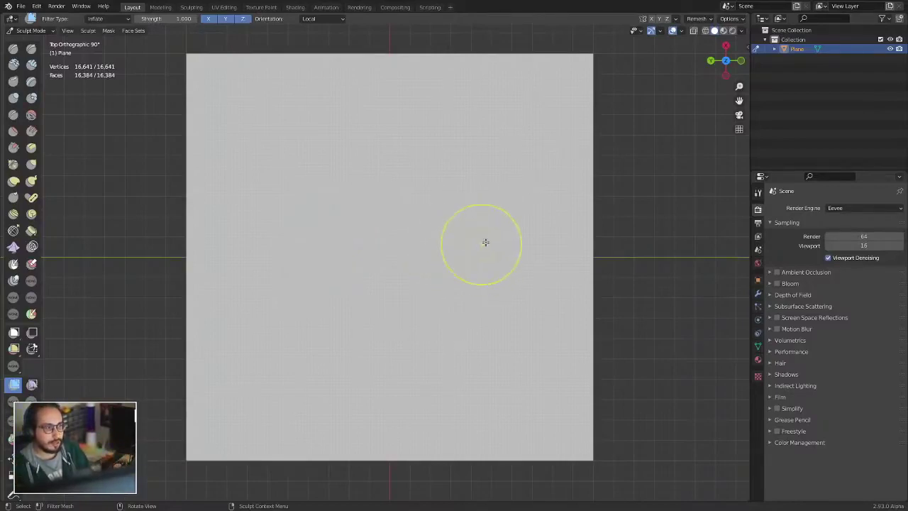
- Try to expand a circular mask from the left part of the plane
middle_click_drag(485, 242, 417, 218, "shift")
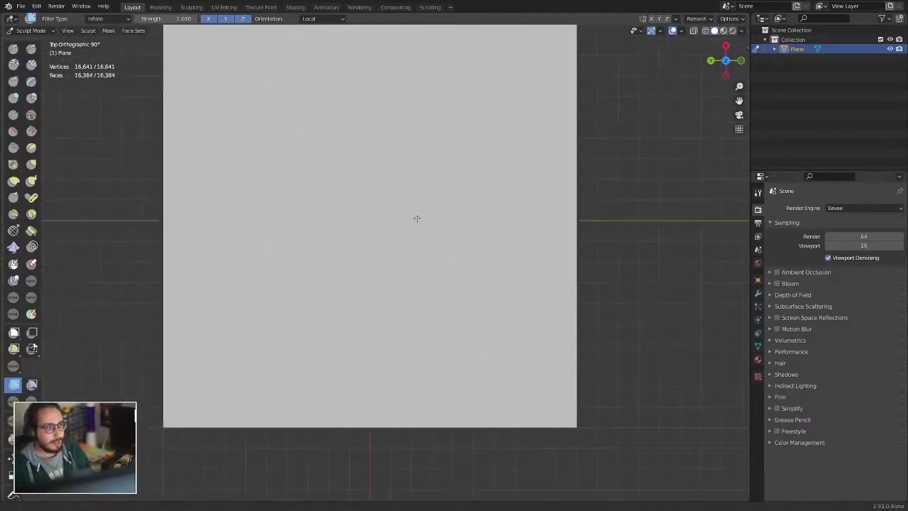
scroll(423, 235, "up", 2)
key("shift+a")
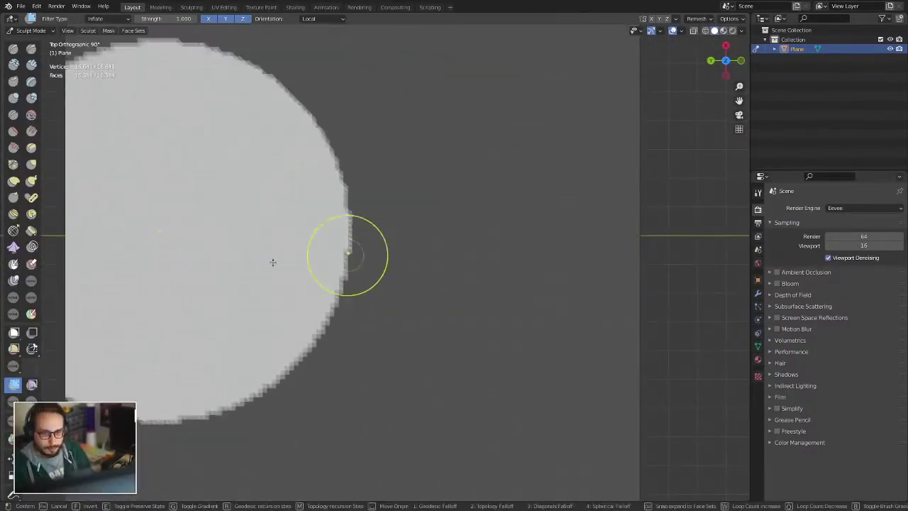
key("Escape")
middle_click_drag(307, 248, 324, 261, "shift")
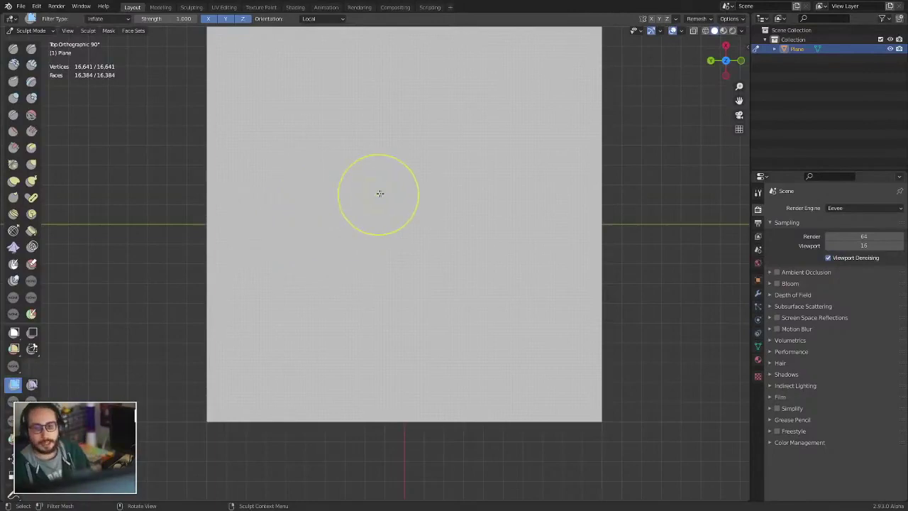
- Expand a mask from the plane's lower left, raising the loop count to form rings and lowering it to a single loop
middle_click_drag(379, 209, 346, 284, "shift")
middle_click_drag(346, 284, 343, 211, "ctrl")
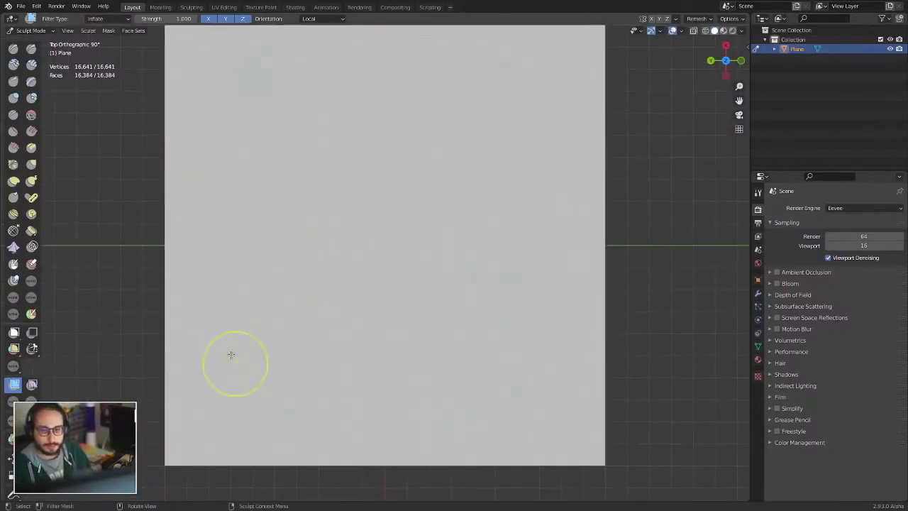
key("shift+a")
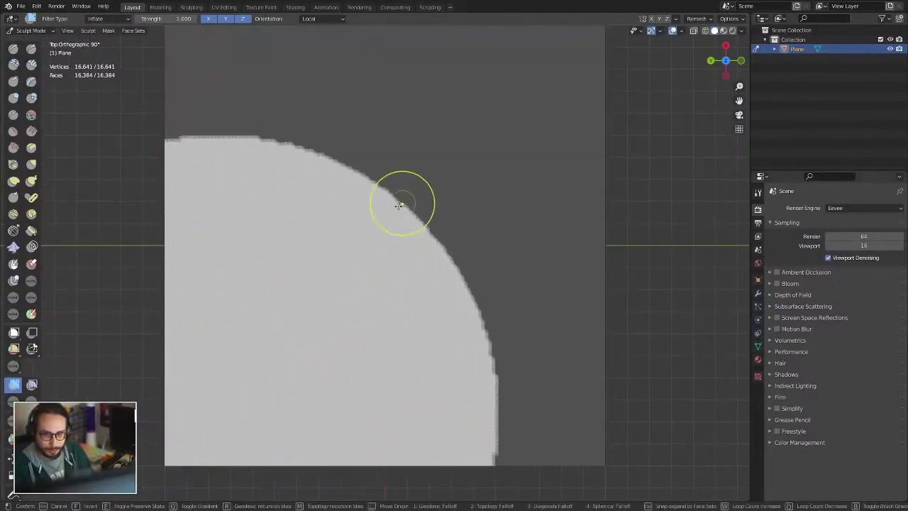
key("w")
key("w")
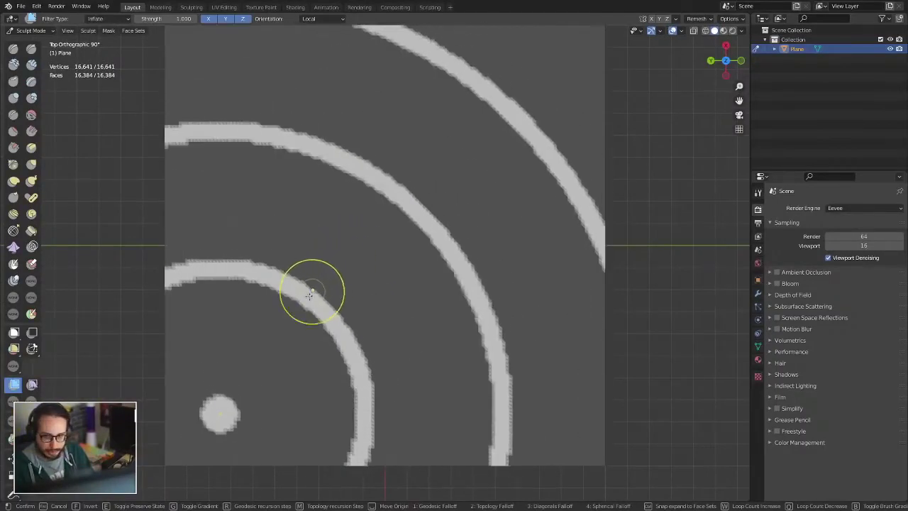
key("q")
key("q")
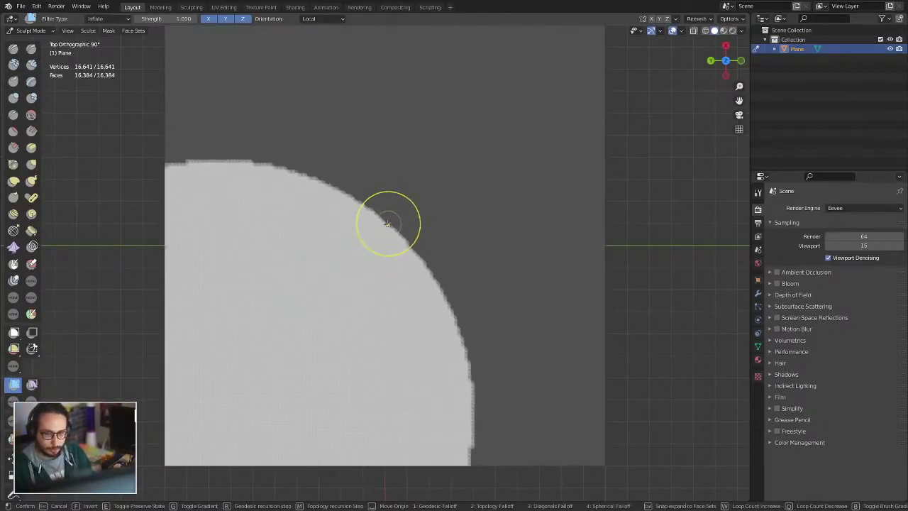
- Turn on Gradient for the expanding mask and raise the loop count to repeat the gradient as concentric rings
key("g")
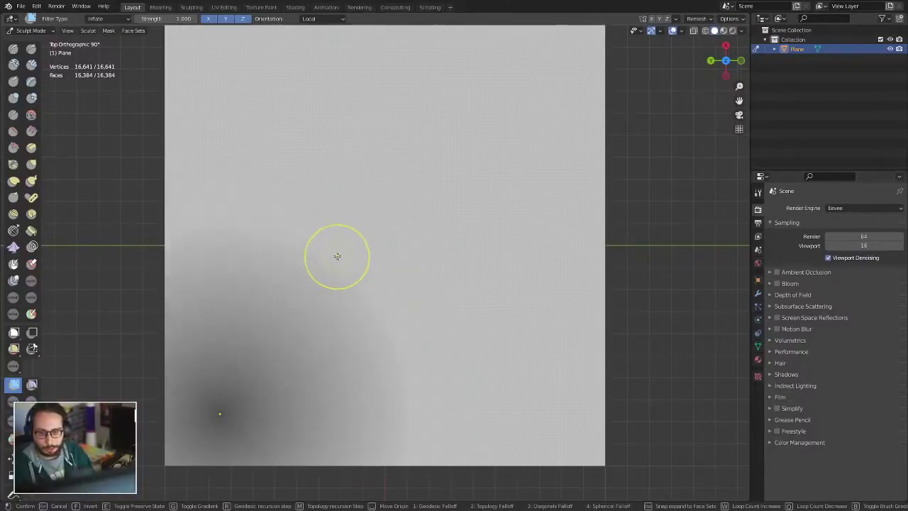
key("w")
key("w")
key("w")
key("w")
key("w")
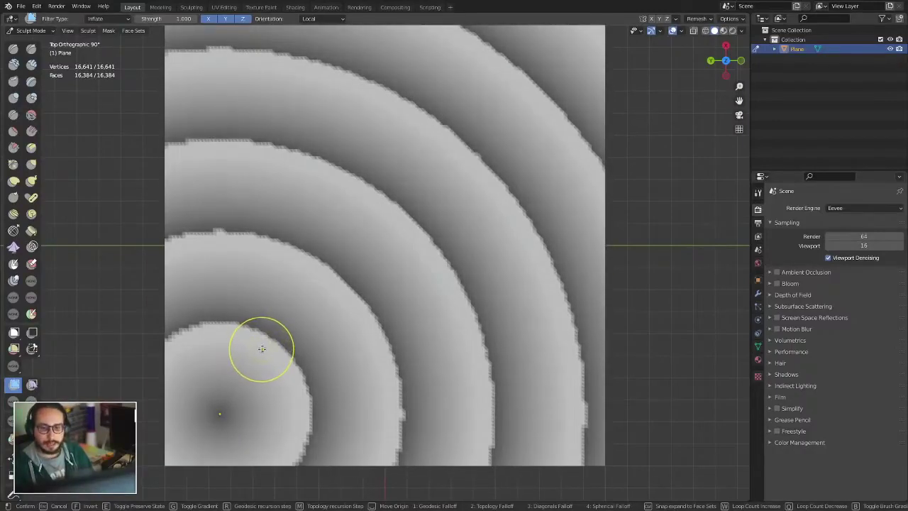
- Change the expanding gradient mask to diamond-shaped falloff bands, and inflate the plane through it with the mesh filter
key("3")
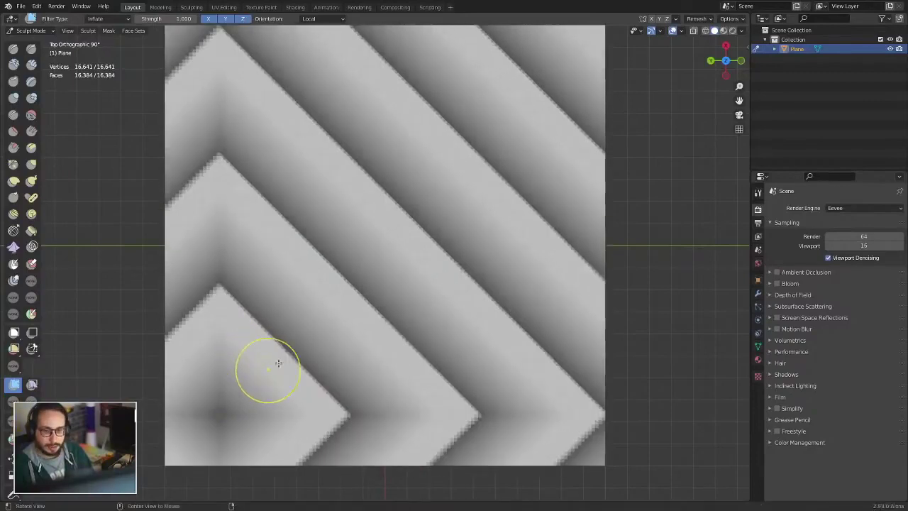
middle_click_drag(266, 371, 308, 286)
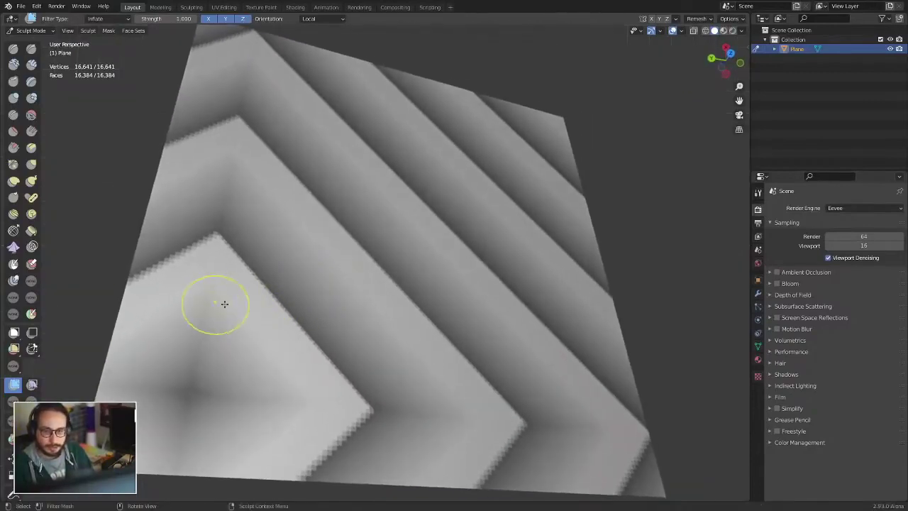
left_click_drag(224, 304, 284, 287)
- Clear the mask from the inflated plane
key("a")
left_click(343, 286)
mouse_move(354, 286)
middle_mouse_down()
mouse_move(423, 292)
mouse_move(343, 308)
mouse_move(347, 296)
mouse_move(403, 294)
mouse_move(361, 341)
middle_mouse_up()
- Open demo_hardsurface.blend from the Expand folder without saving the current file
left_click(22, 6)
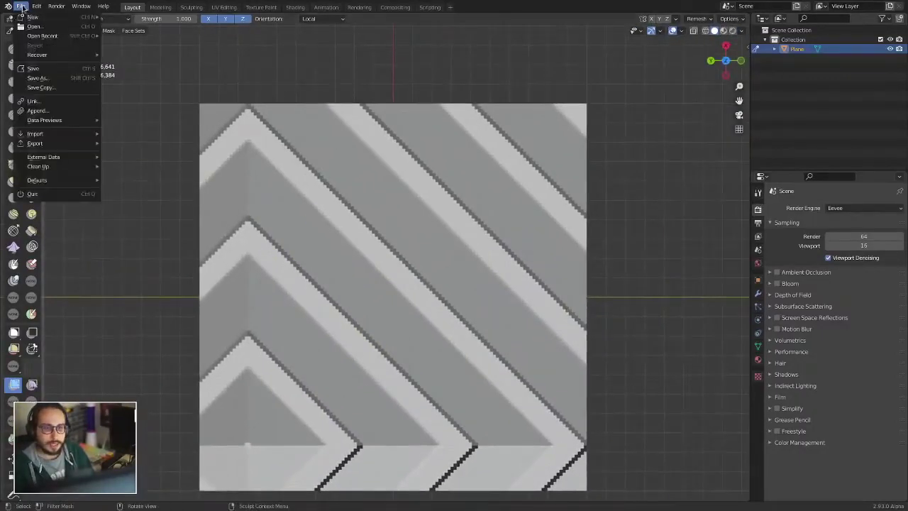
left_click(23, 7)
left_click(23, 7)
mouse_move(64, 37)
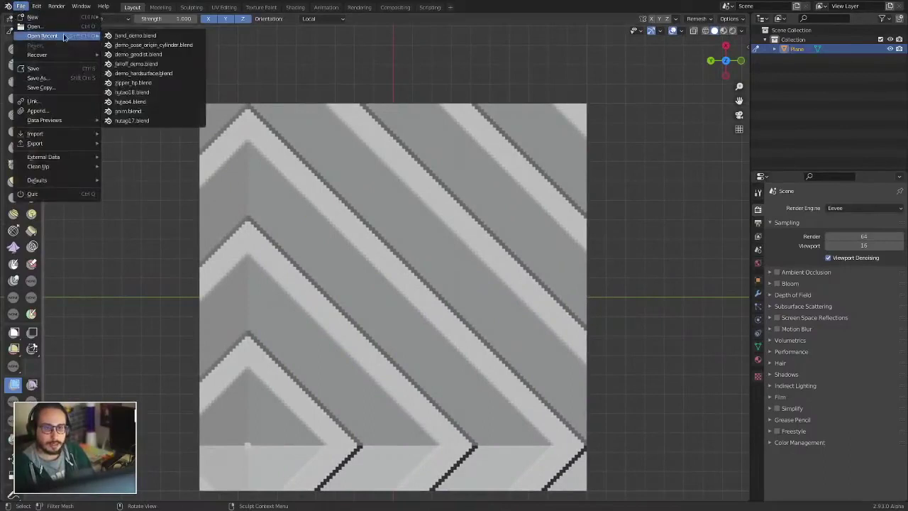
left_click(117, 35)
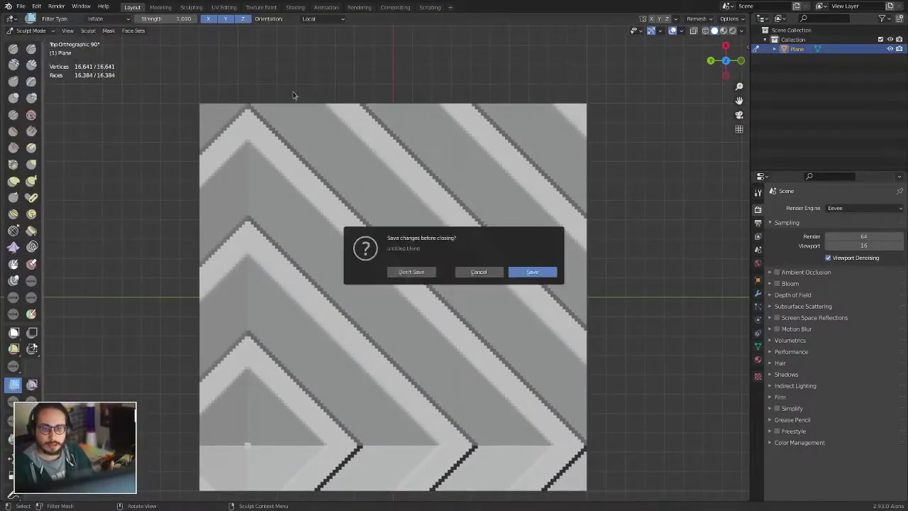
left_click(411, 273)
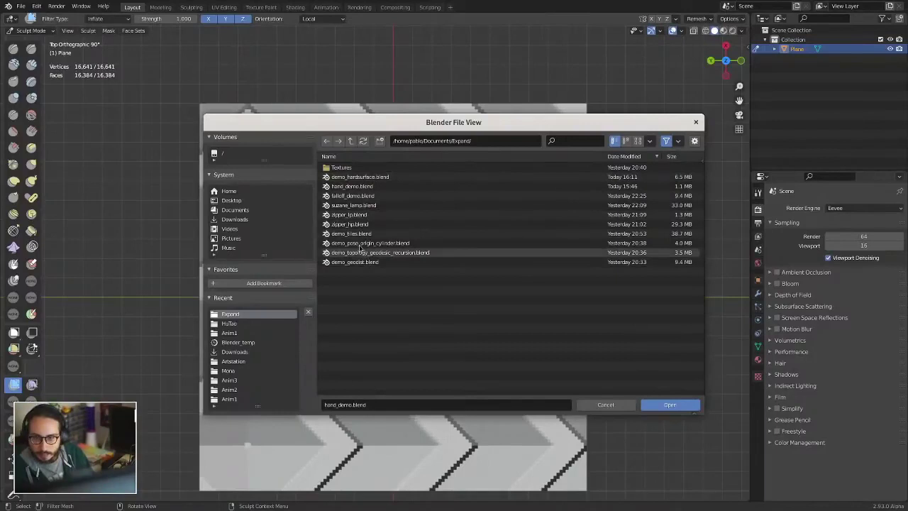
double_click(372, 177)
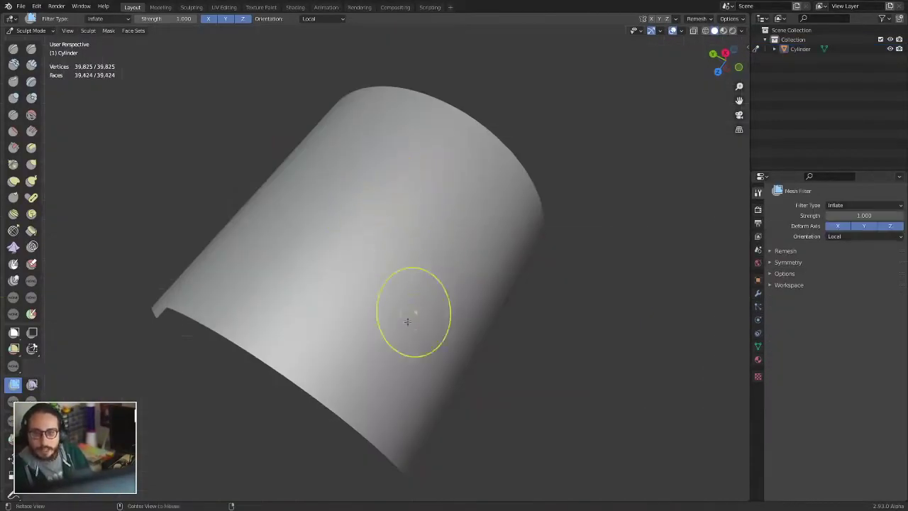
- Expand a mask from the cylinder surface's lower boundary edge and switch it to Topology falloff
middle_click_drag(407, 322, 479, 313)
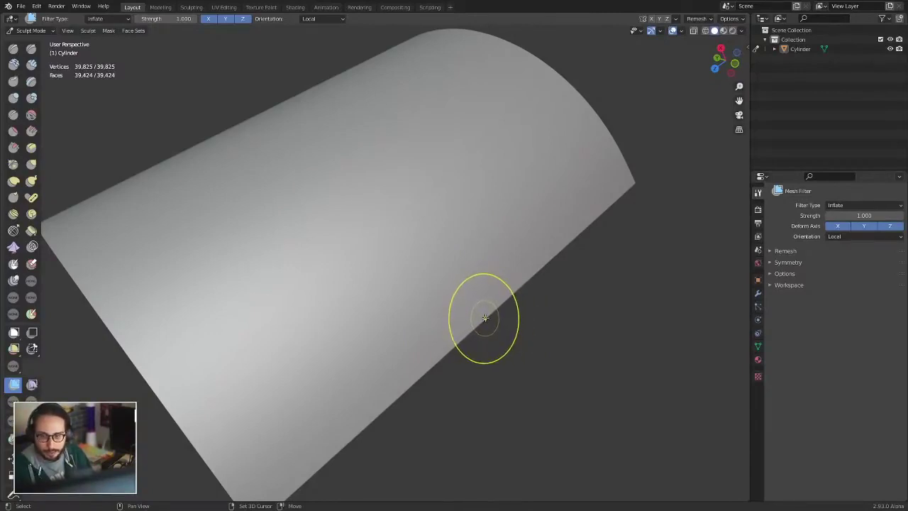
key("shift+a")
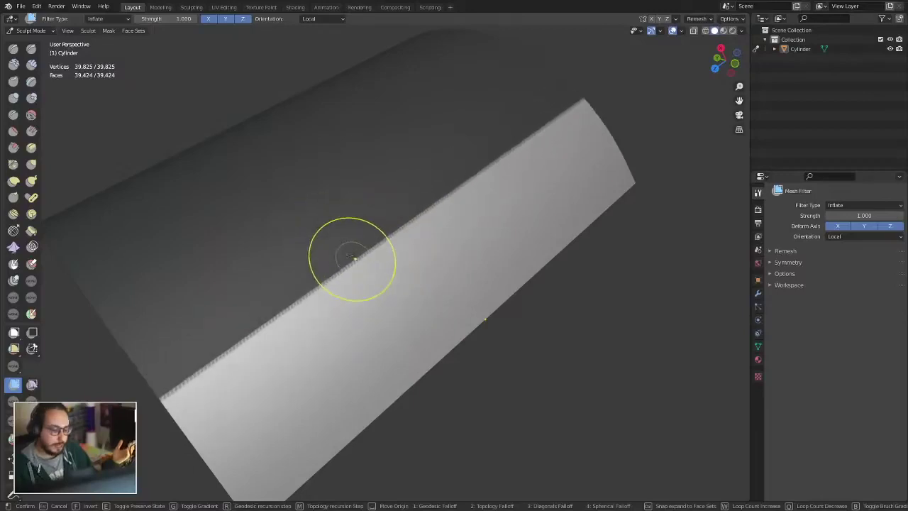
key("2")
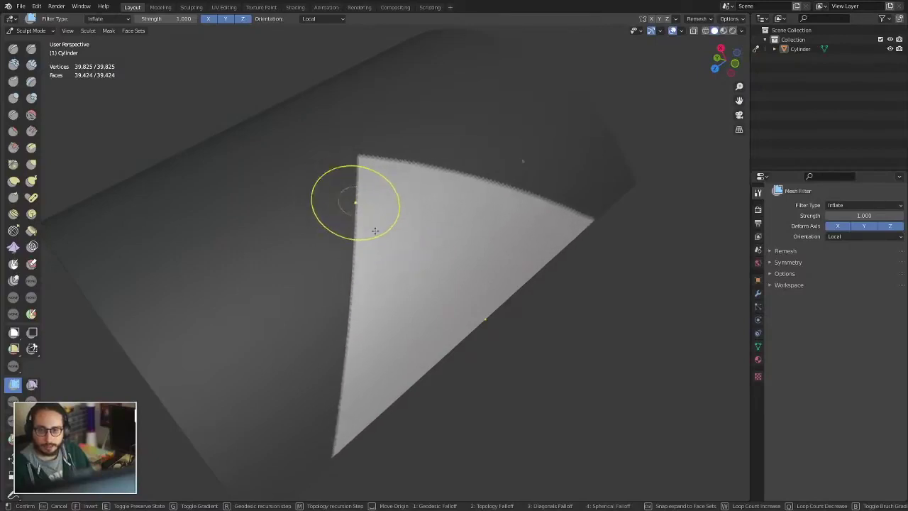
- Raise the expanding mask's loop count to repeat it as alternating chevron bands across the cylinder surface
key("w")
key("w")
key("w")
key("w")
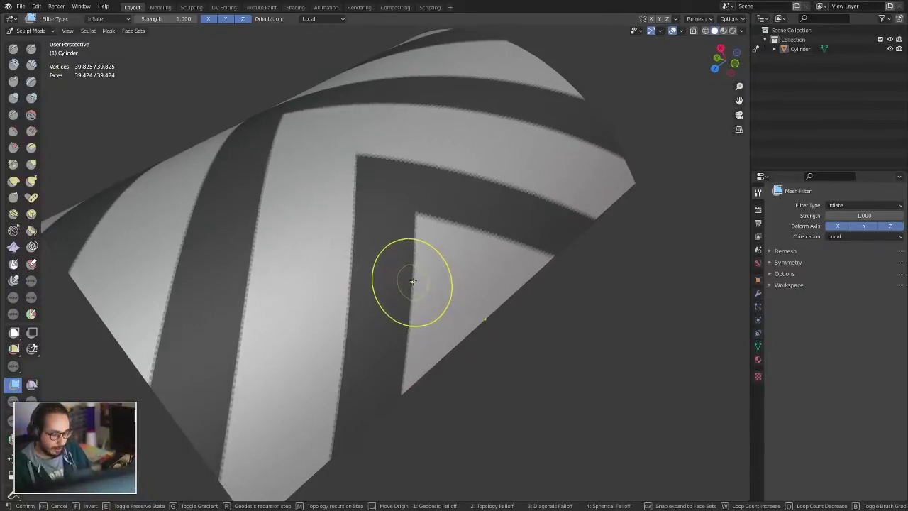
- Turn on Gradient for the chevron mask and adjust its loop count until narrower bands repeat across the cylinder surface
key("g")
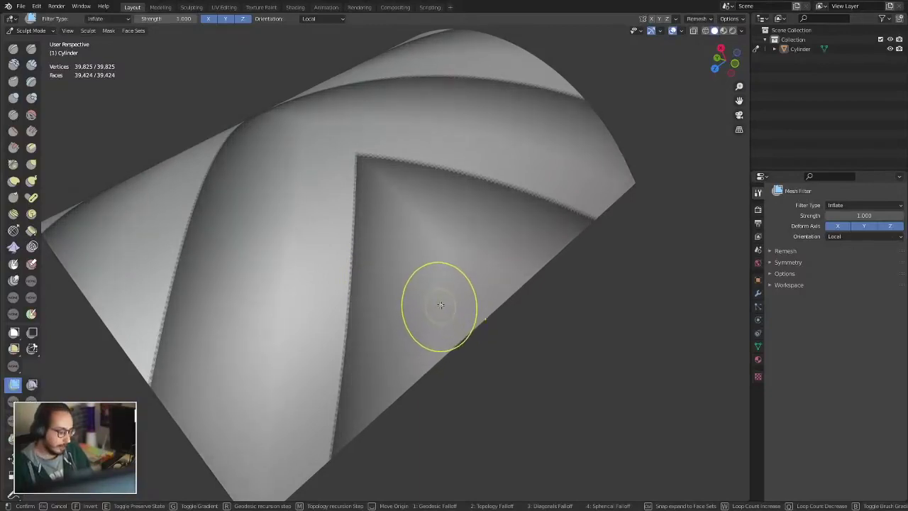
key("w")
key("w")
key("w")
key("w")
key("w")
key("q")
key("q")
key("q")
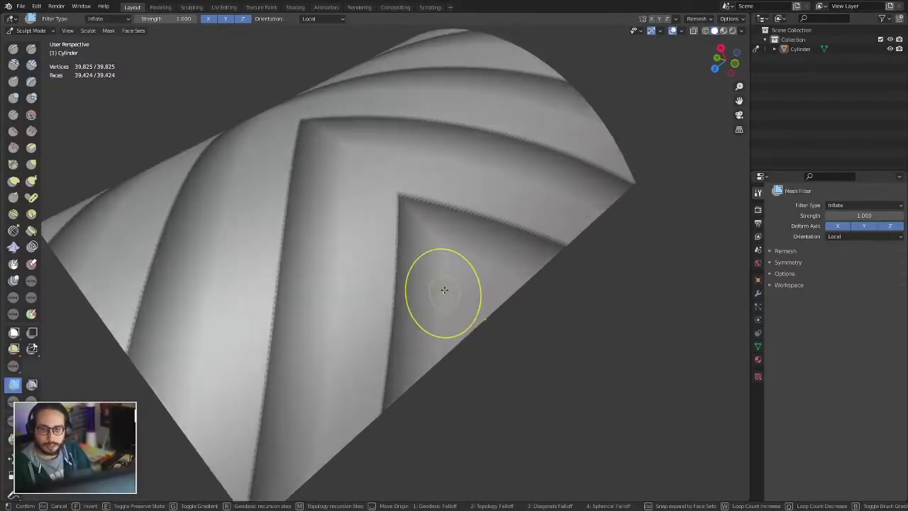
key("w")
key("w")
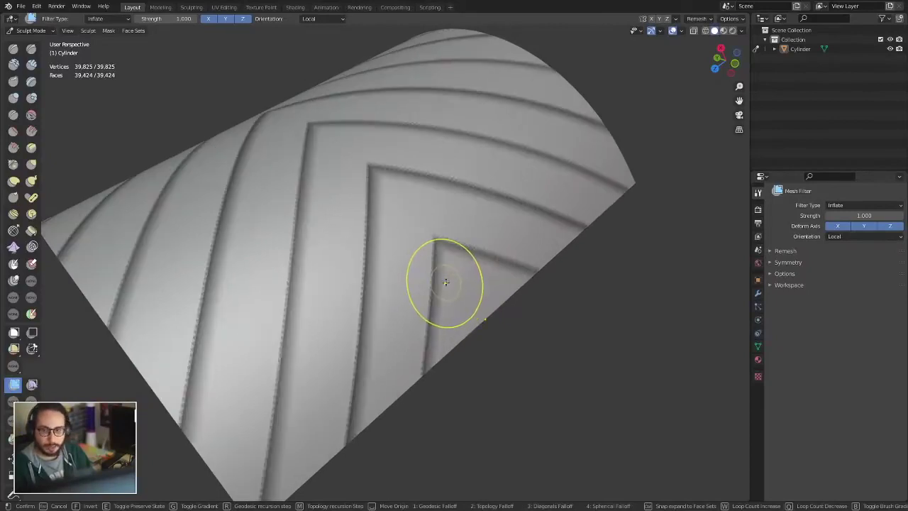
- Toggle the mask's gradient until each chevron band fades smoothly across its full width, and accept the expansion
key("g")
key("g")
key("g")
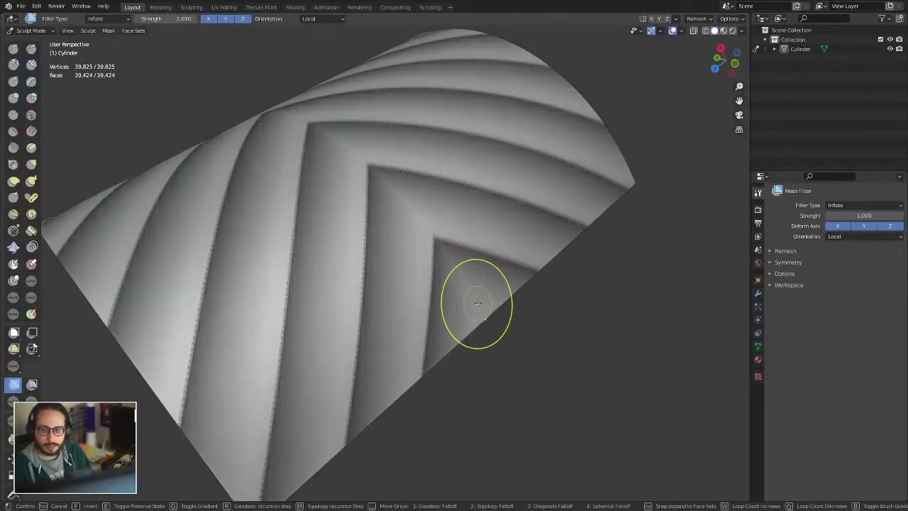
- Expand a face set as a narrow strip along the straight boundary edge of the cylinder surface
mouse_move(467, 302)
middle_mouse_down()
mouse_move(523, 324)
mouse_move(406, 291)
mouse_move(439, 282)
mouse_move(148, 222)
middle_mouse_up()
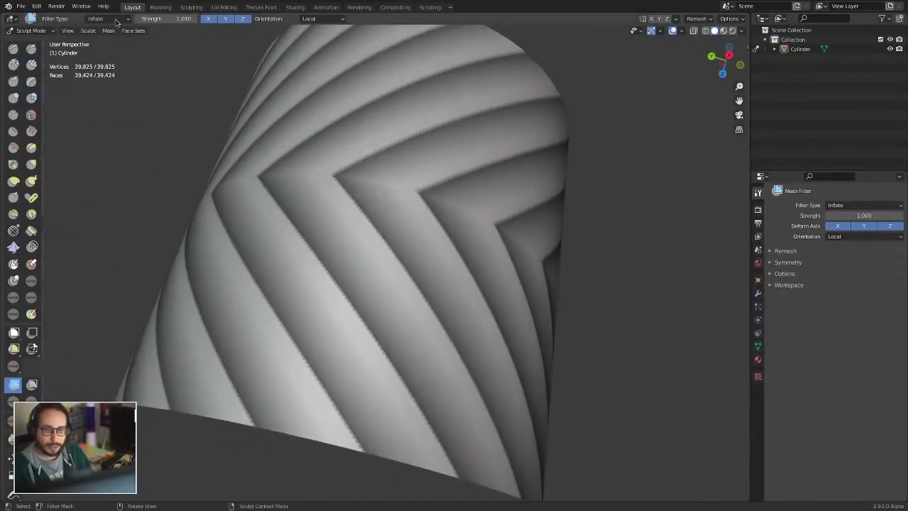
mouse_move(270, 149)
middle_mouse_down("ctrl")
mouse_move(319, 188)
mouse_move(340, 229)
mouse_move(378, 232)
mouse_move(355, 172)
mouse_move(286, 227)
mouse_move(491, 275)
mouse_move(345, 284)
middle_mouse_up("ctrl")
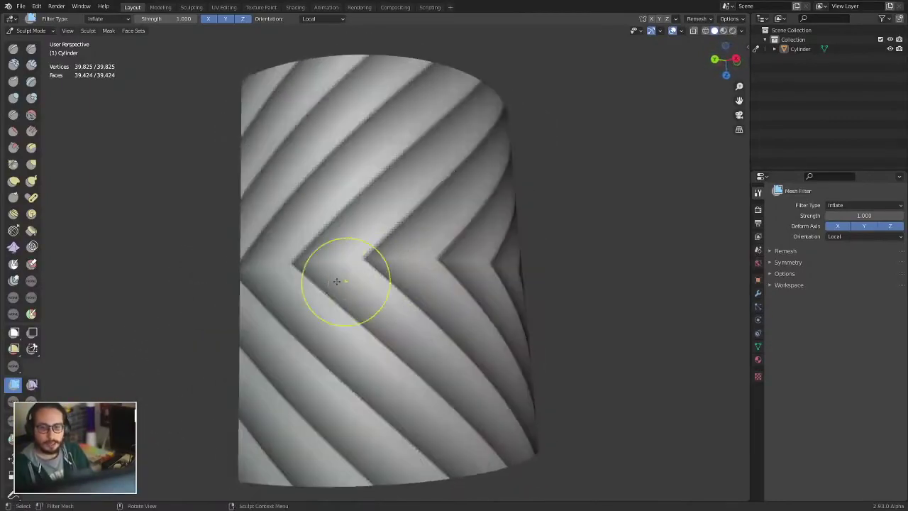
scroll(345, 284, "up", 5)
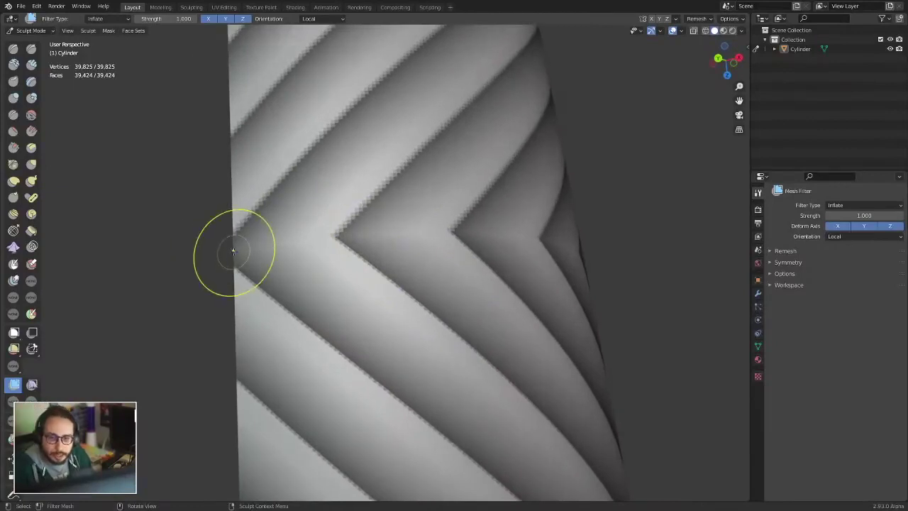
key("shift+w")
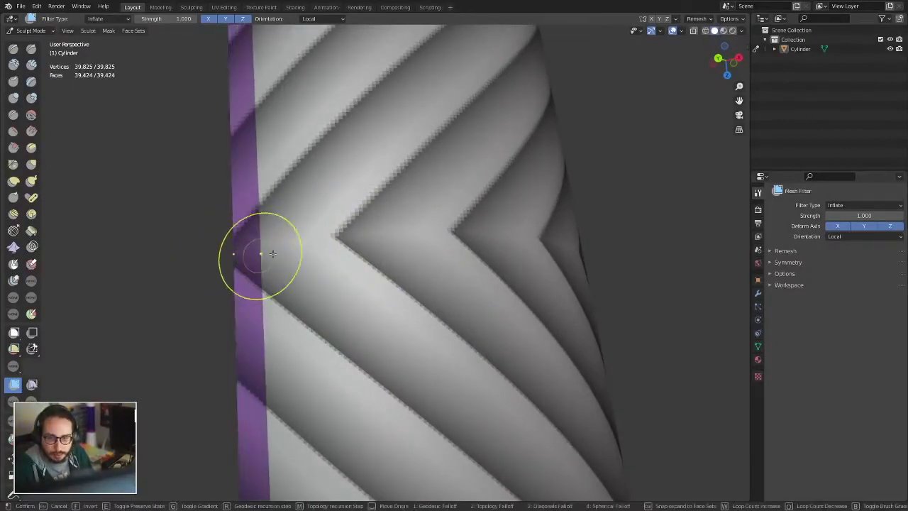